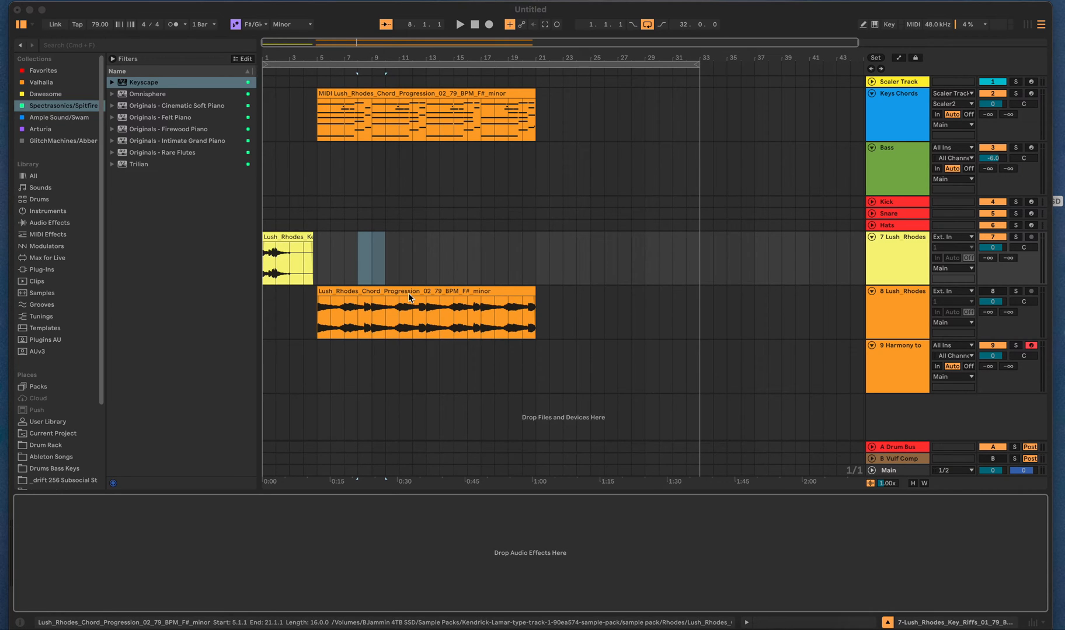
- Delete the 9 Harmony to track below the 8 Lush_Rhodes track
left_click(887, 367)
key("Delete")
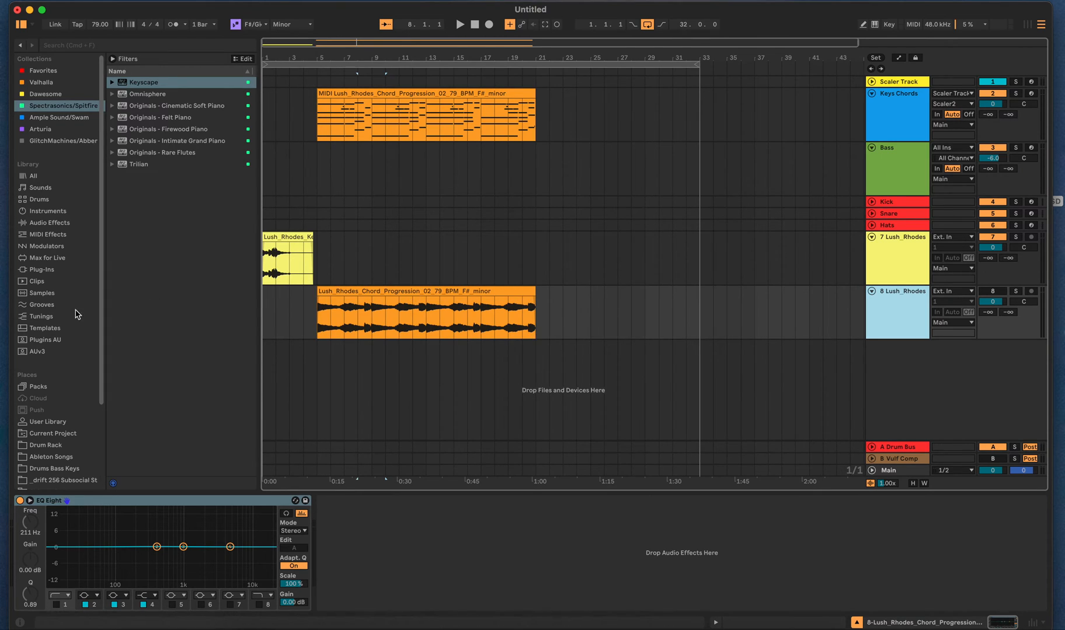
- Browse to Sample Packs, collapse the Bass folder in the Kendrick-Lamar c7 sample pack, and expand its track stems folder
scroll(59, 356, "down", 1)
scroll(59, 360, "down", 4)
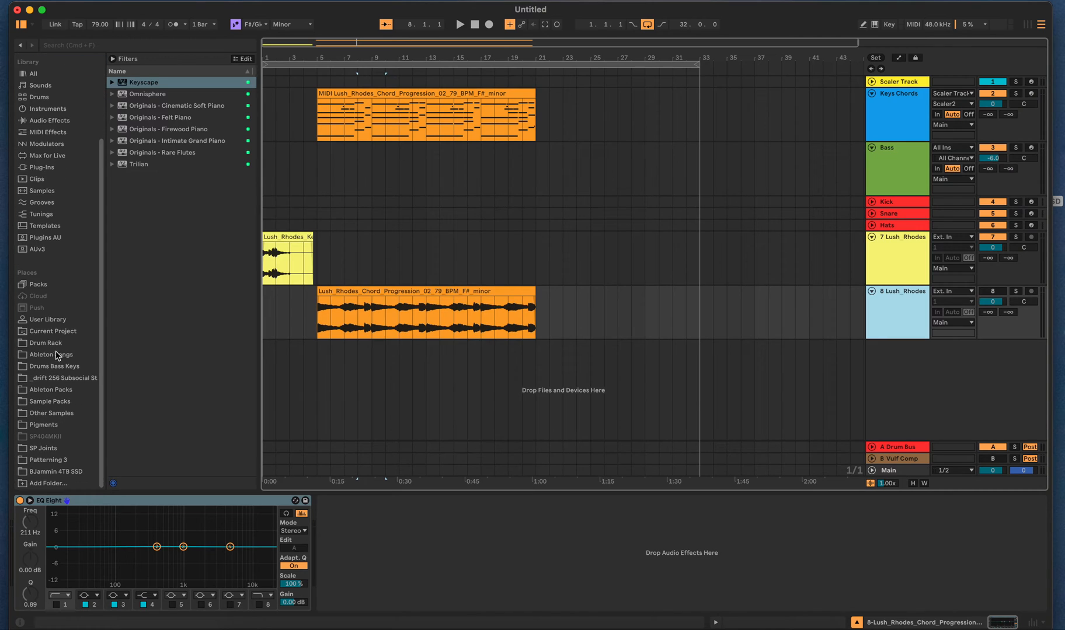
left_click(21, 402)
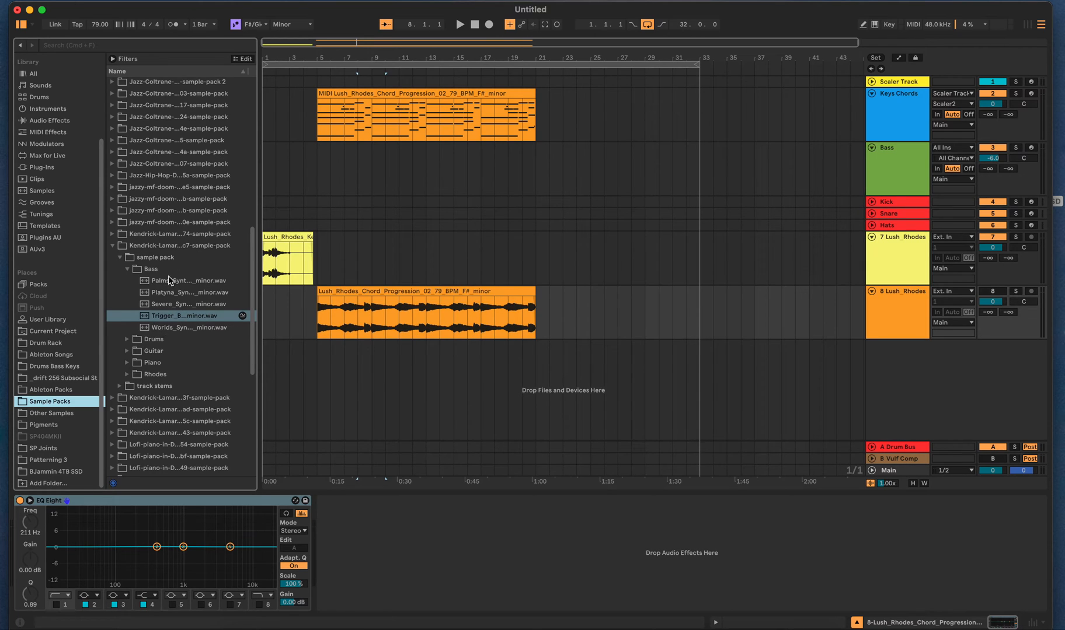
left_click(128, 269)
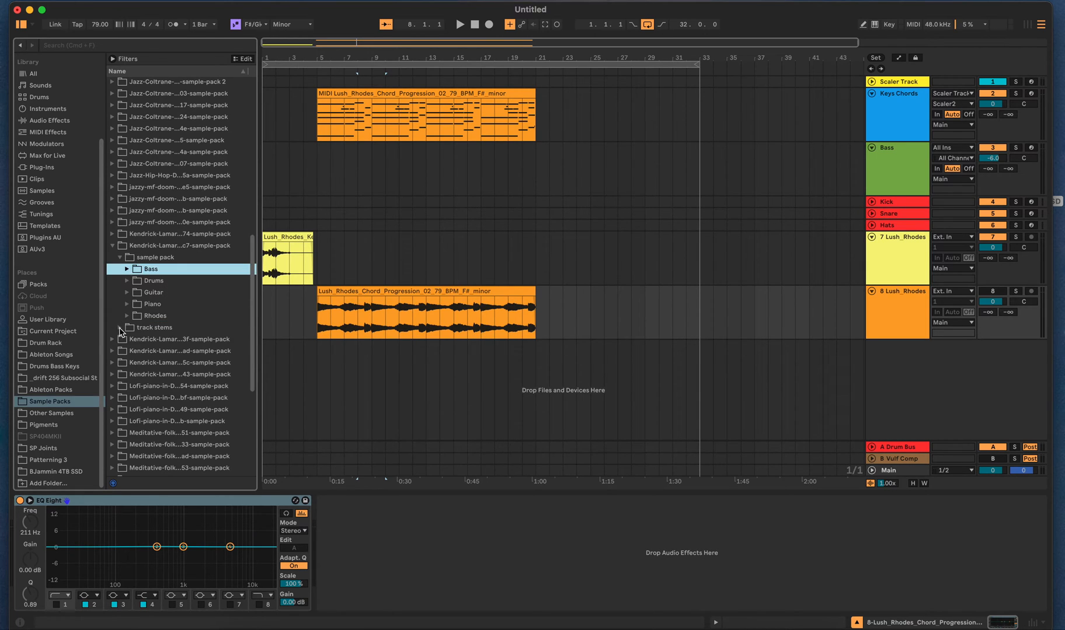
left_click(120, 329)
- Audition mix.wav and the guitar, Rhodes, drums, bass and piano stems in the track stems folder
left_click(153, 340)
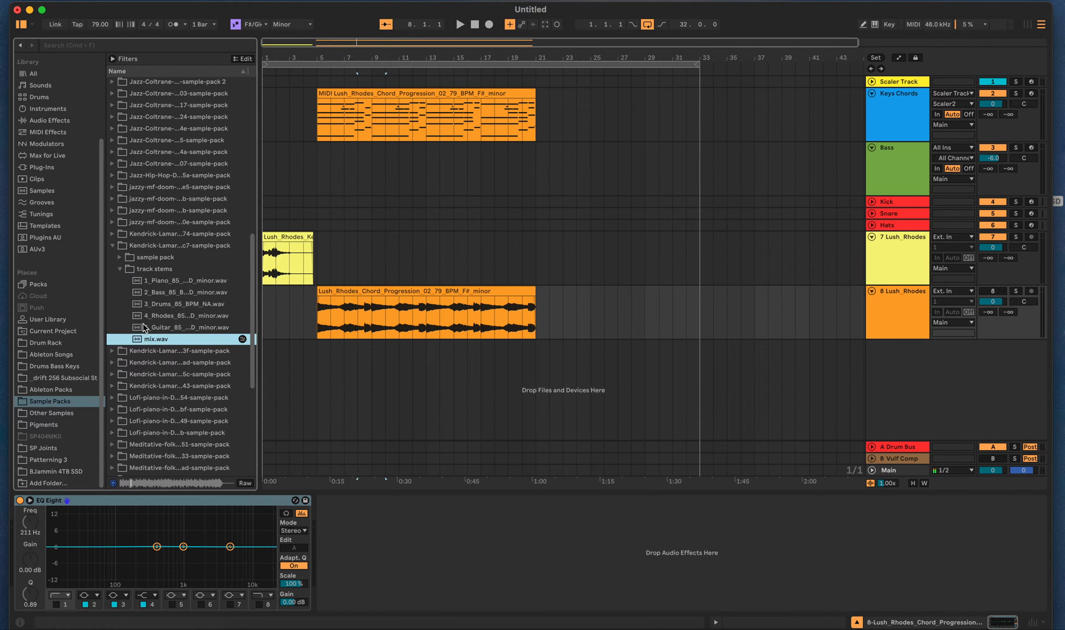
left_click(164, 328)
left_click(166, 316)
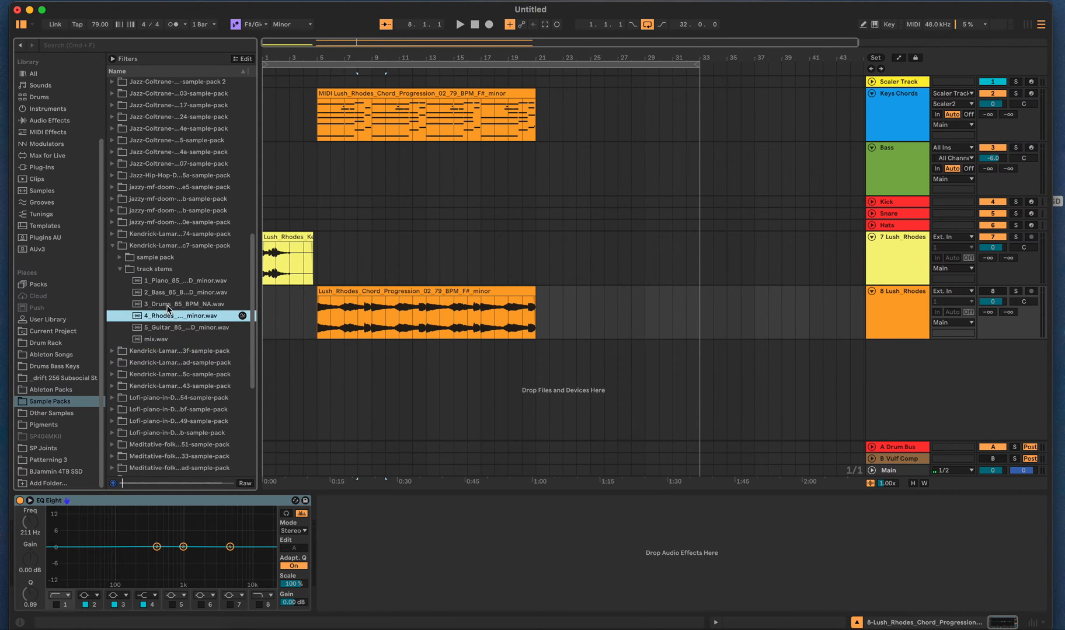
left_click(168, 305)
left_click(169, 294)
left_click(172, 284)
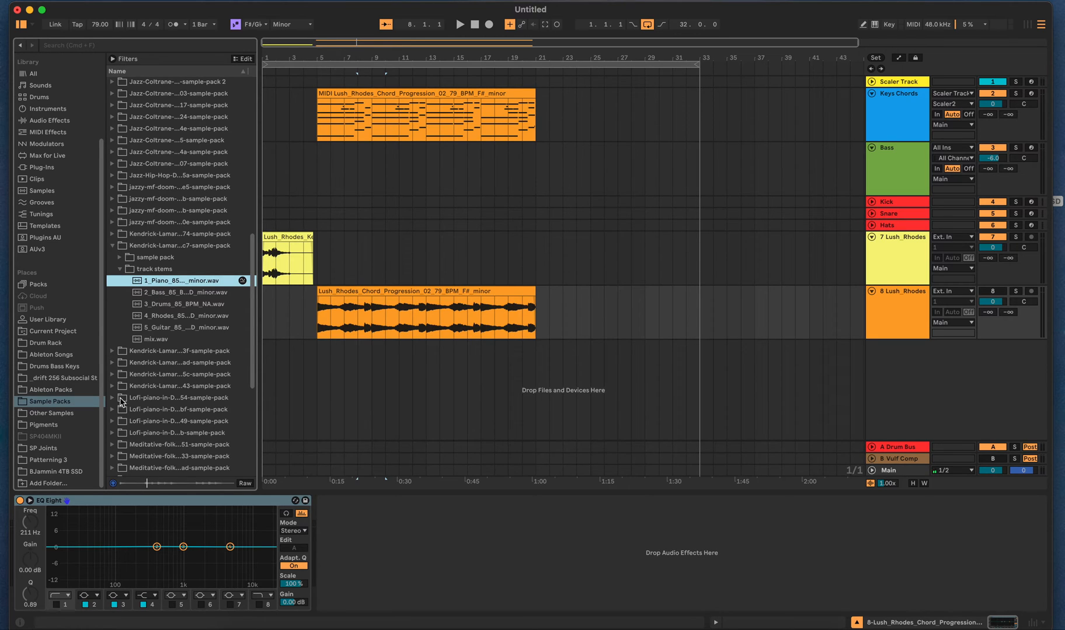
- Collapse the Kendrick-Lamar c7 sample pack, view the Current Project folder, and return to Sample Packs
left_click(122, 267)
left_click(113, 246)
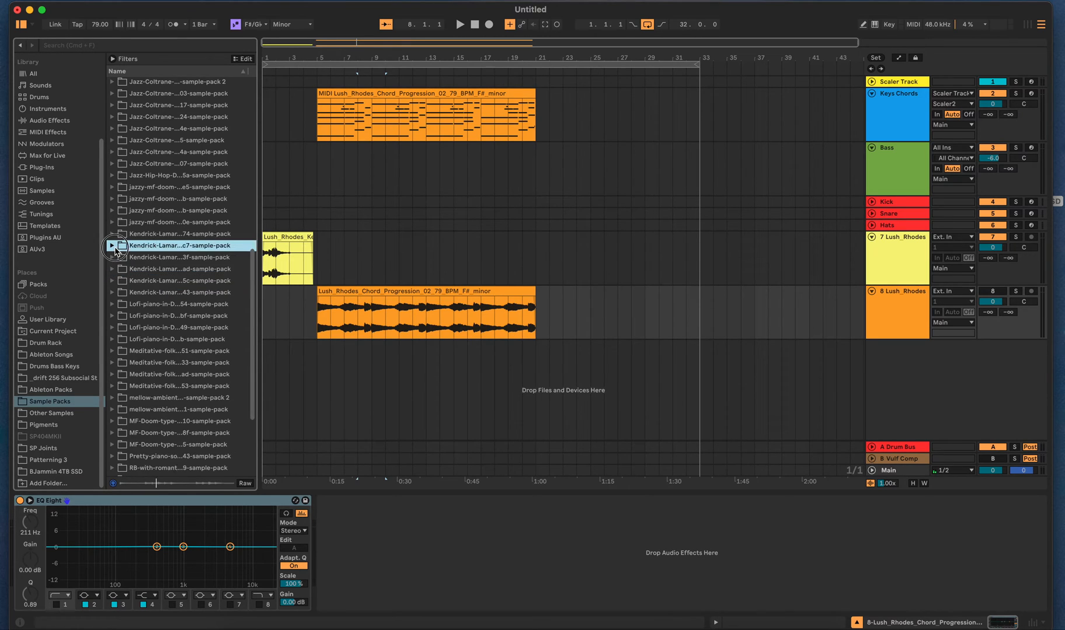
left_click(35, 334)
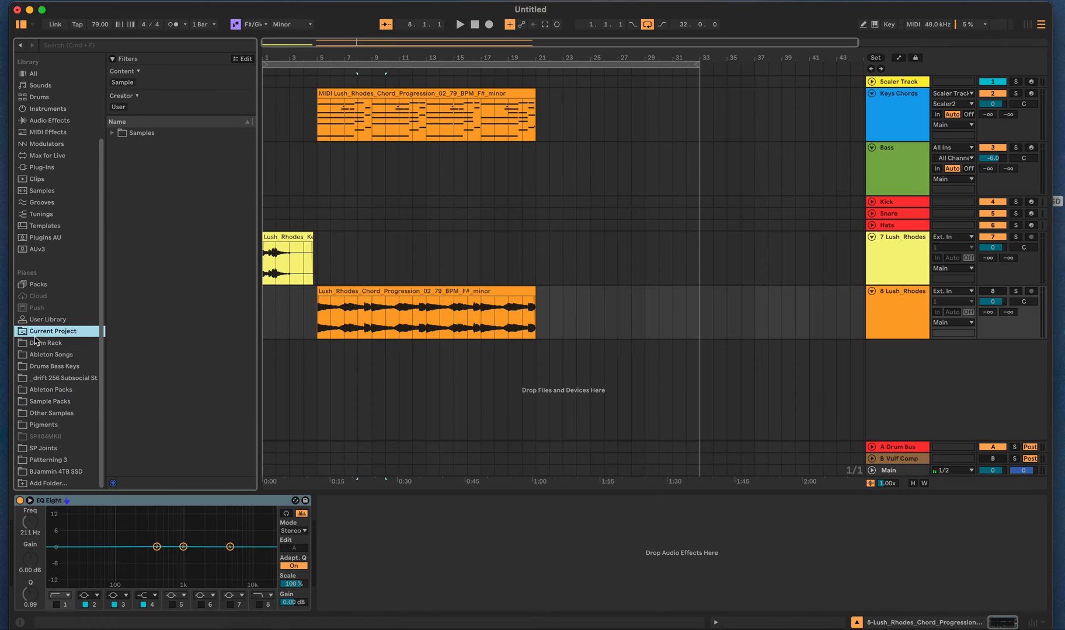
left_click(49, 401)
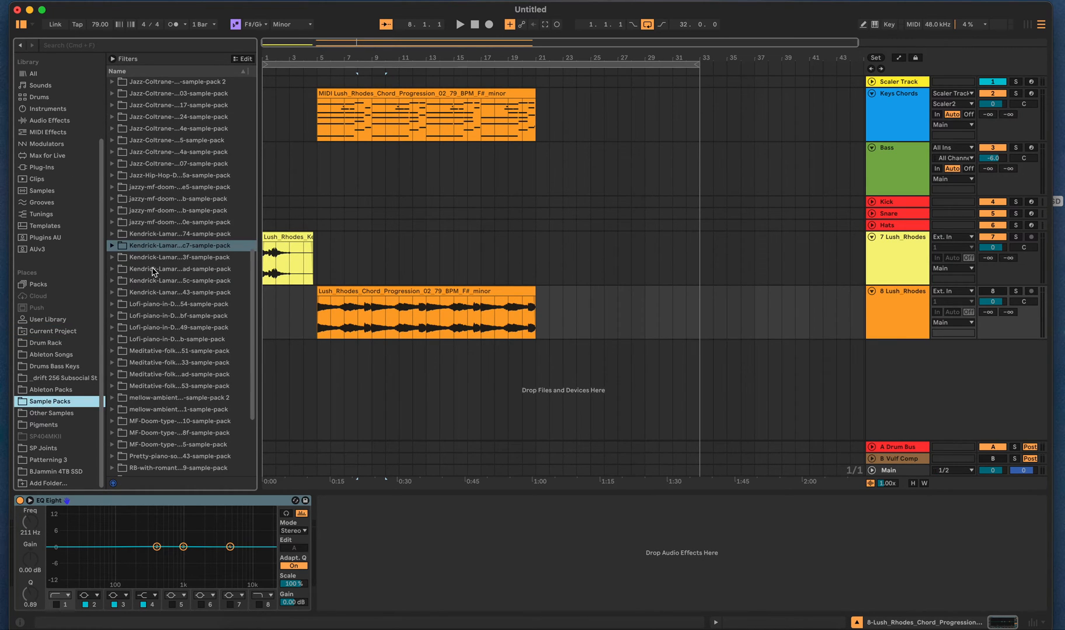
- Expand the Kendrick-Lamar c7 pack to inspect its track stems and sample pack folders, and collapse the pack again
left_click(112, 246)
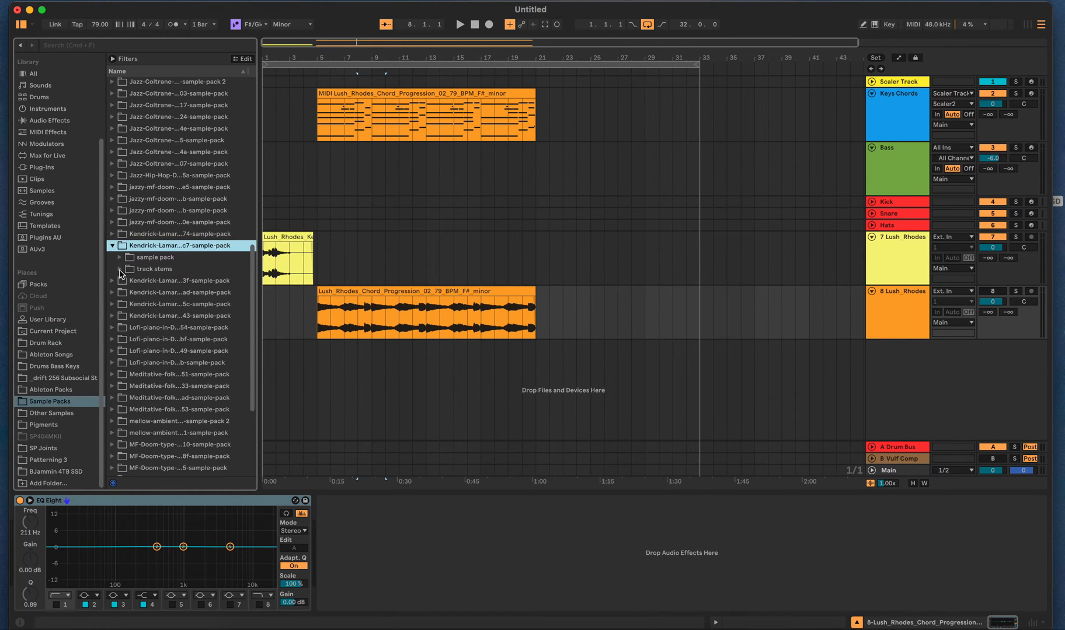
left_click(120, 270)
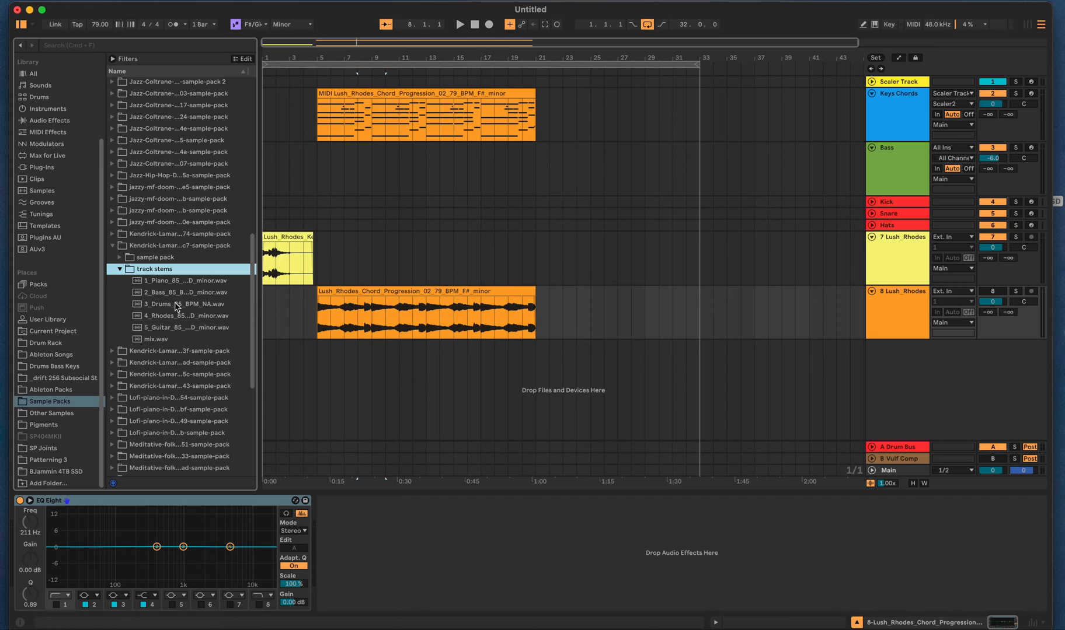
left_click(295, 278)
left_click(120, 268)
left_click(119, 257)
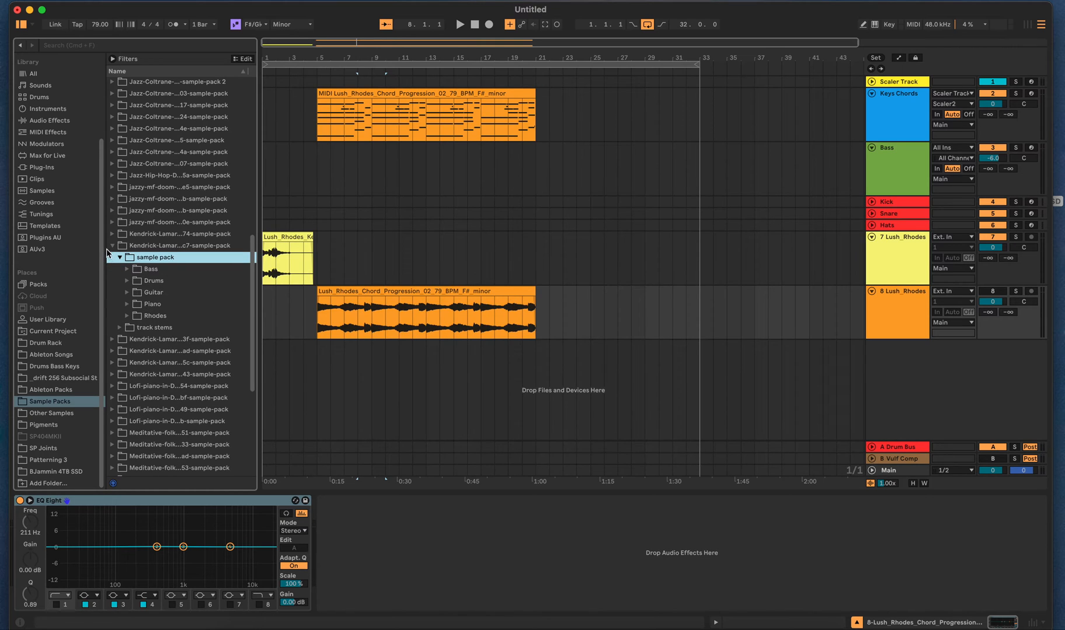
left_click(112, 245)
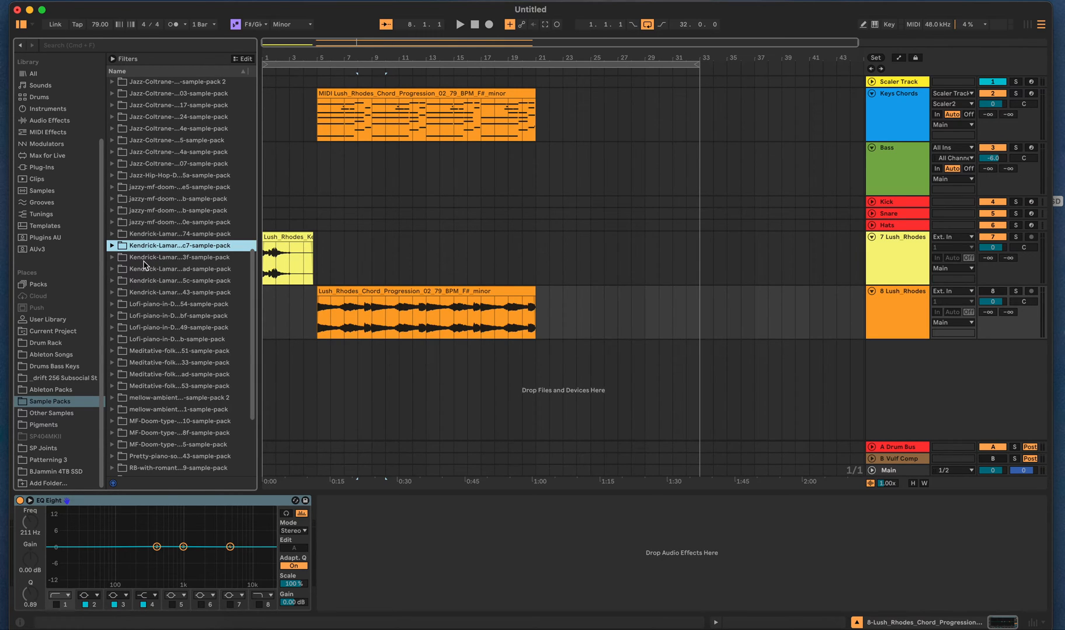
- Solo the 8 Lush_Rhodes track and play its chord progression audio clip from bar 5, stopping after a few bars
left_click(371, 304)
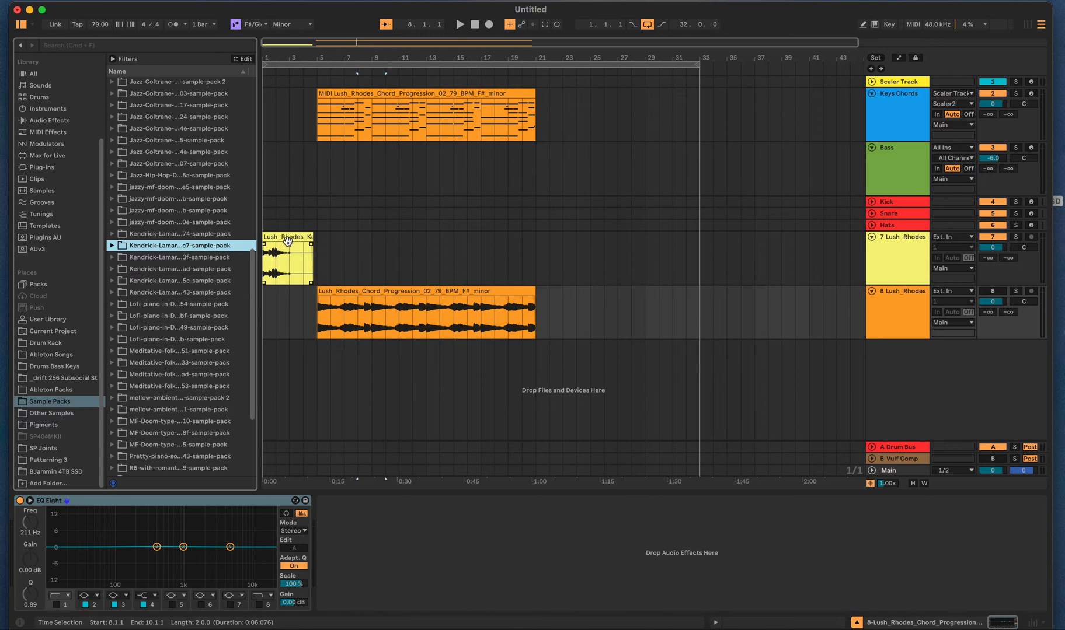
left_click(408, 308)
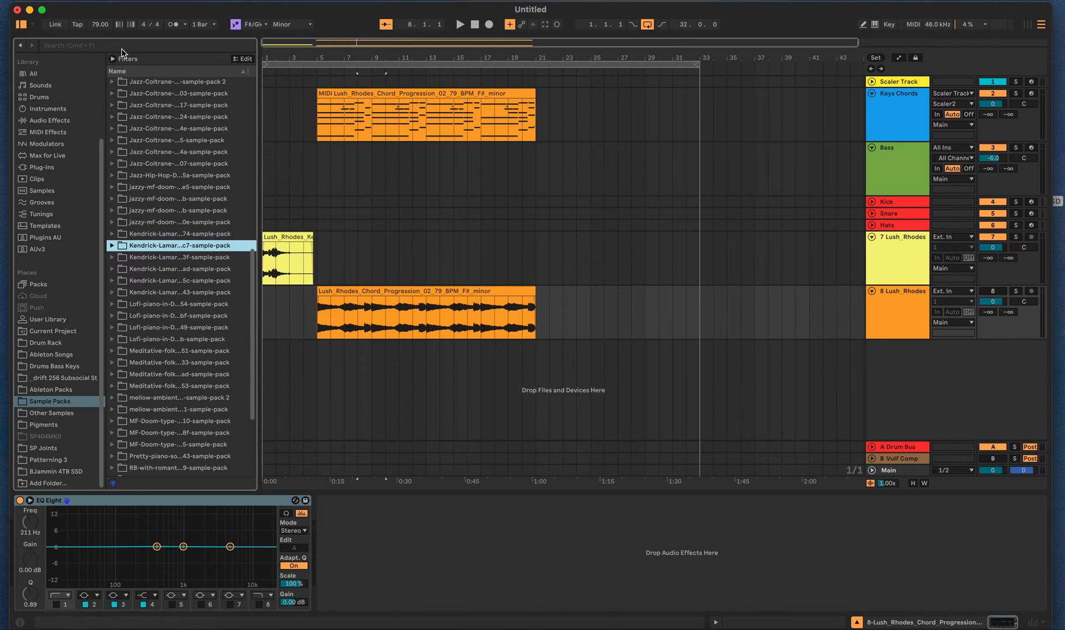
left_click(449, 303)
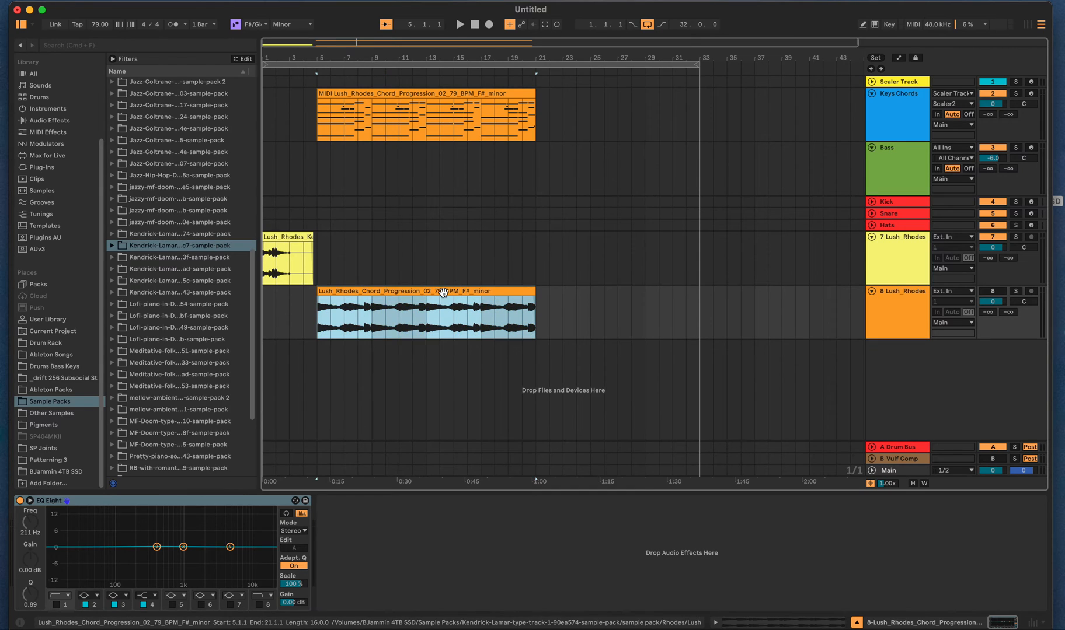
left_click(1017, 297)
left_click(1016, 292)
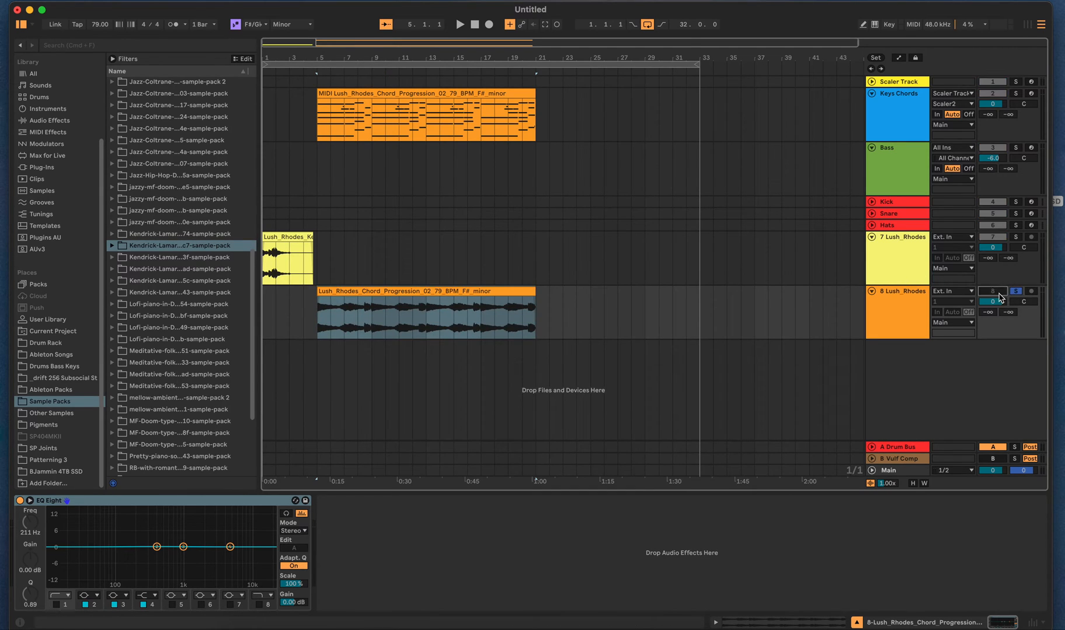
left_click(458, 292)
key("space")
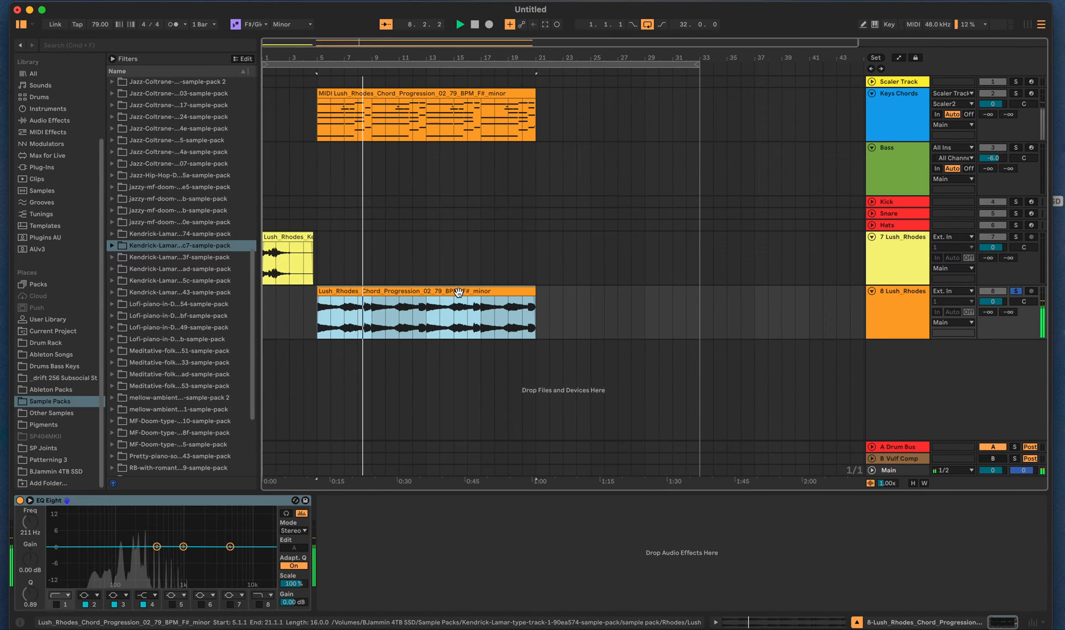
key("space")
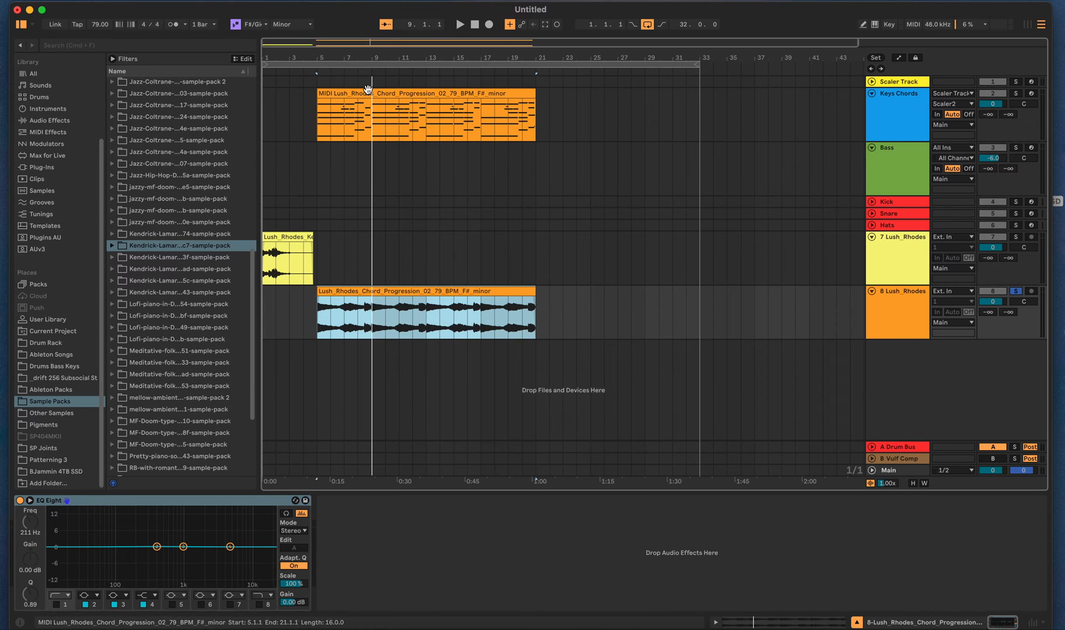
- Open the Keyscape instrument on the Keys Chords track and unsolo the 8 Lush_Rhodes track
left_click(567, 95)
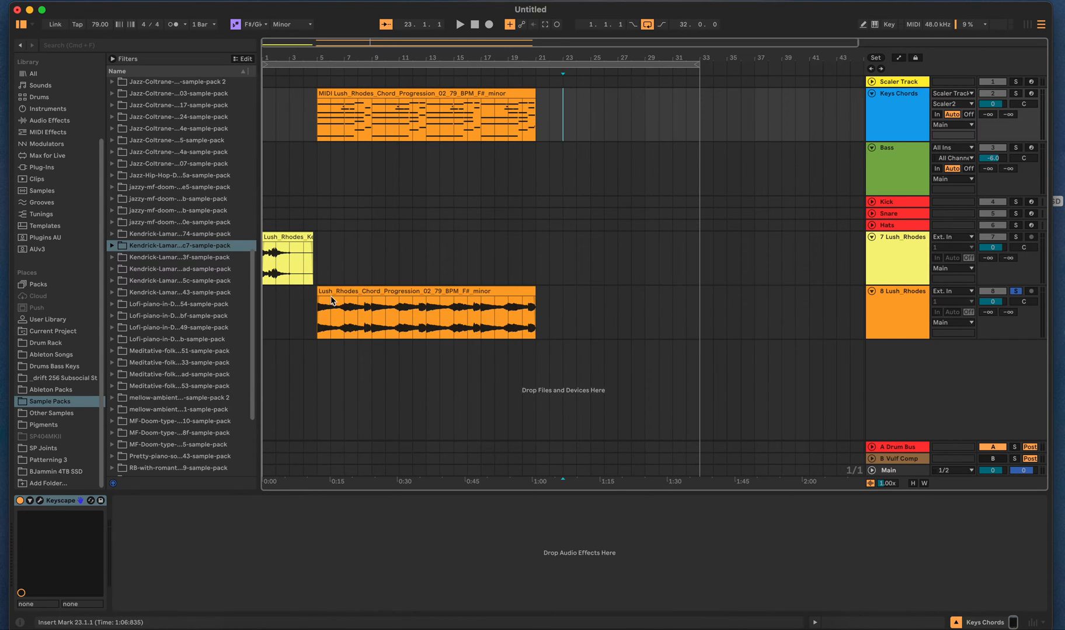
left_click(40, 500)
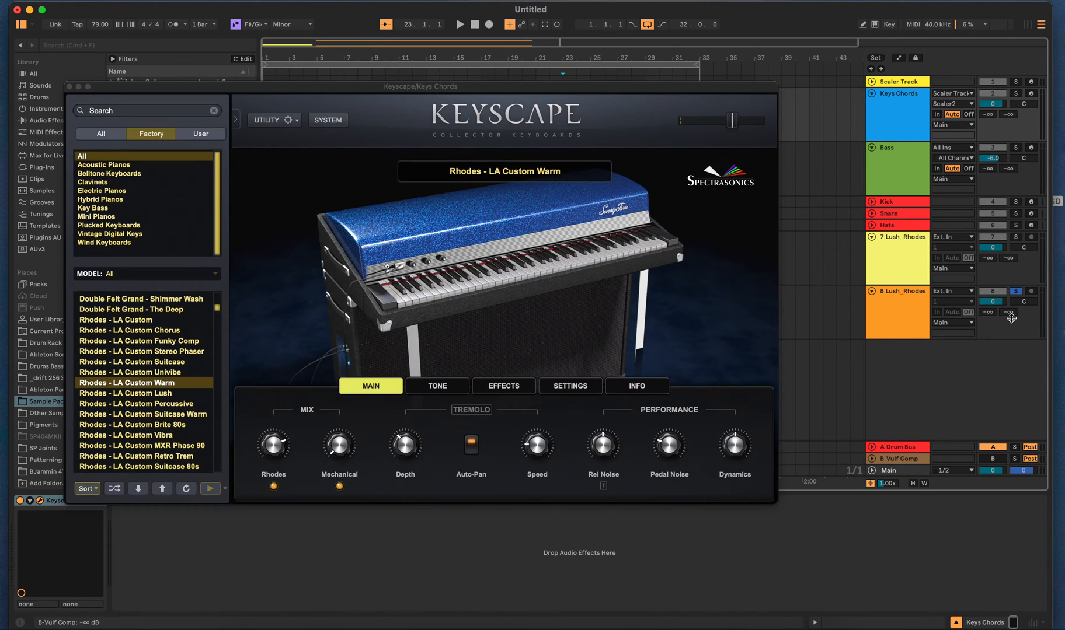
left_click(1016, 293)
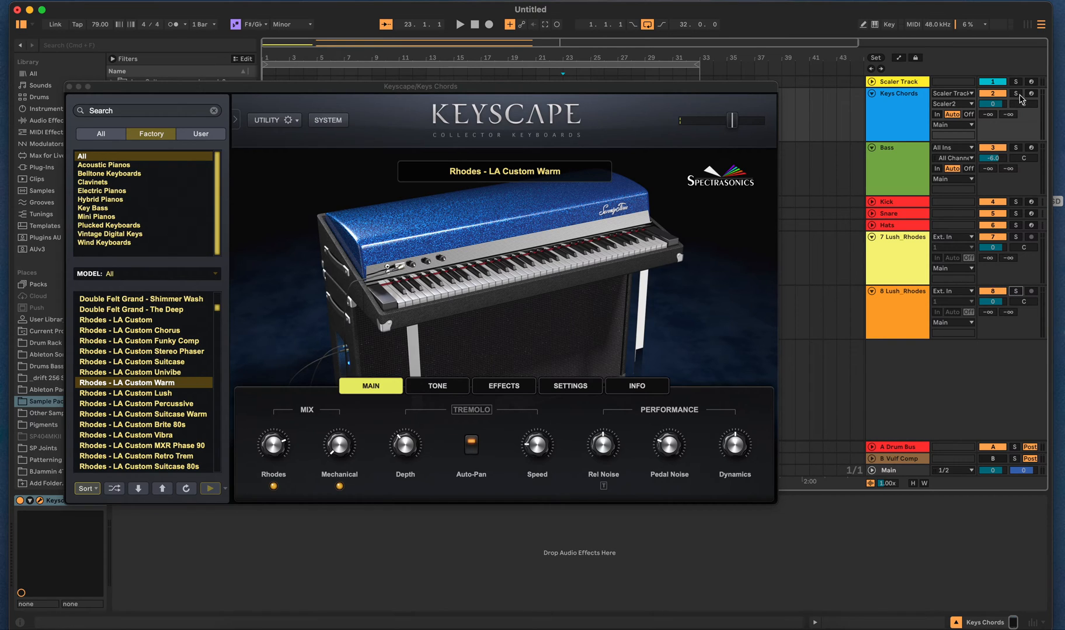
- Arm the Keys Chords track, load the Rhodes - LA Custom Lush patch in Keyscape, and close the instrument window
left_click(1031, 93)
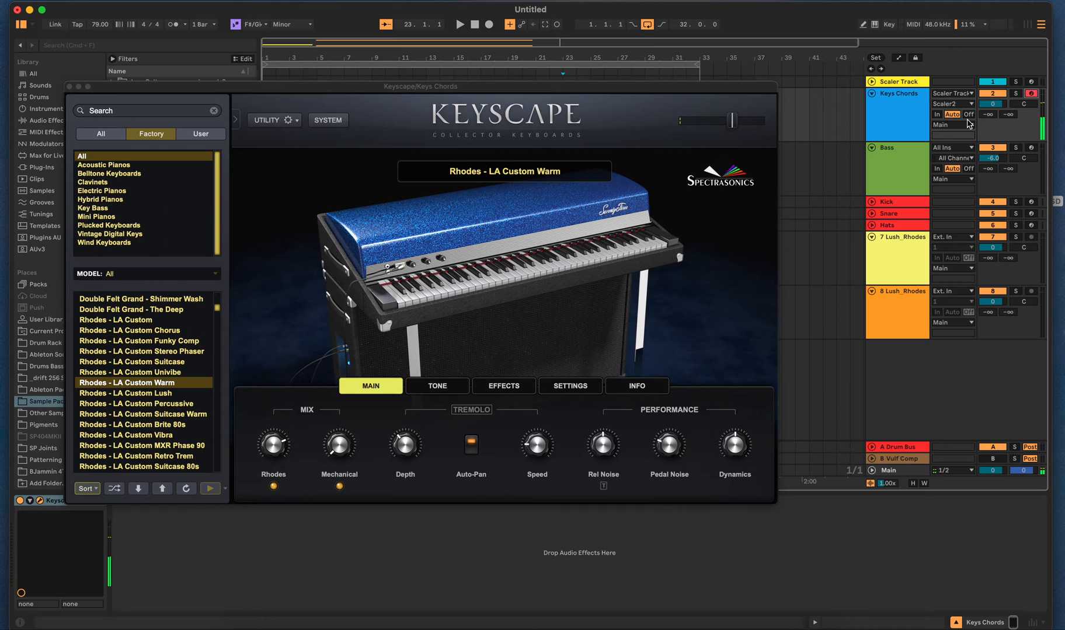
left_click(140, 394)
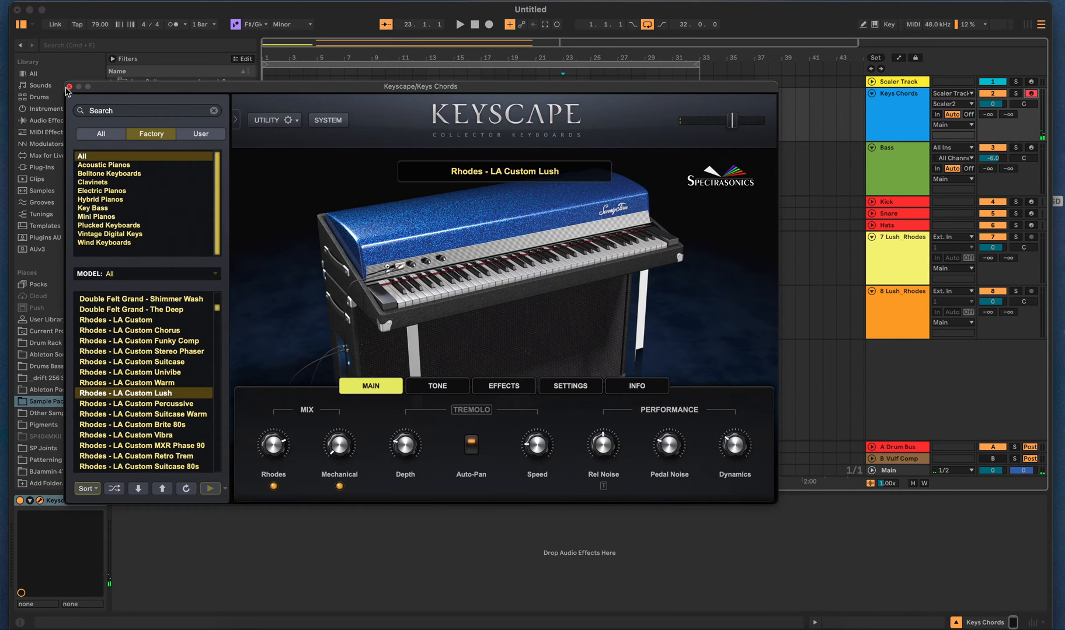
left_click(69, 86)
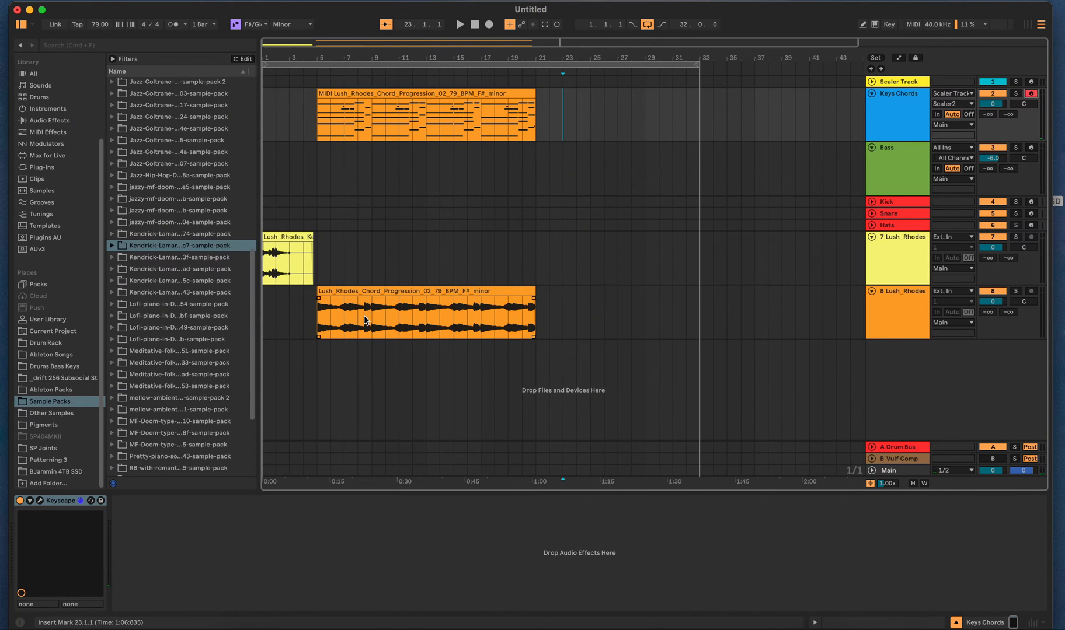
- Copy the Lush_Rhodes chord progression audio clip and locate its Convert Harmony to New MIDI Track command without running it
left_click(413, 290)
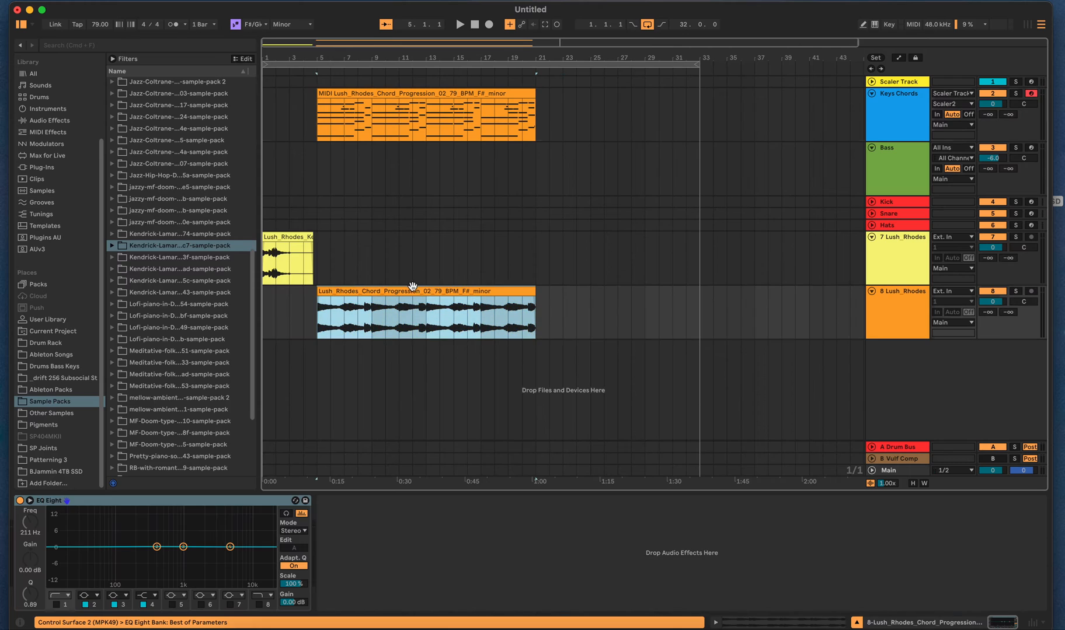
key("super+c")
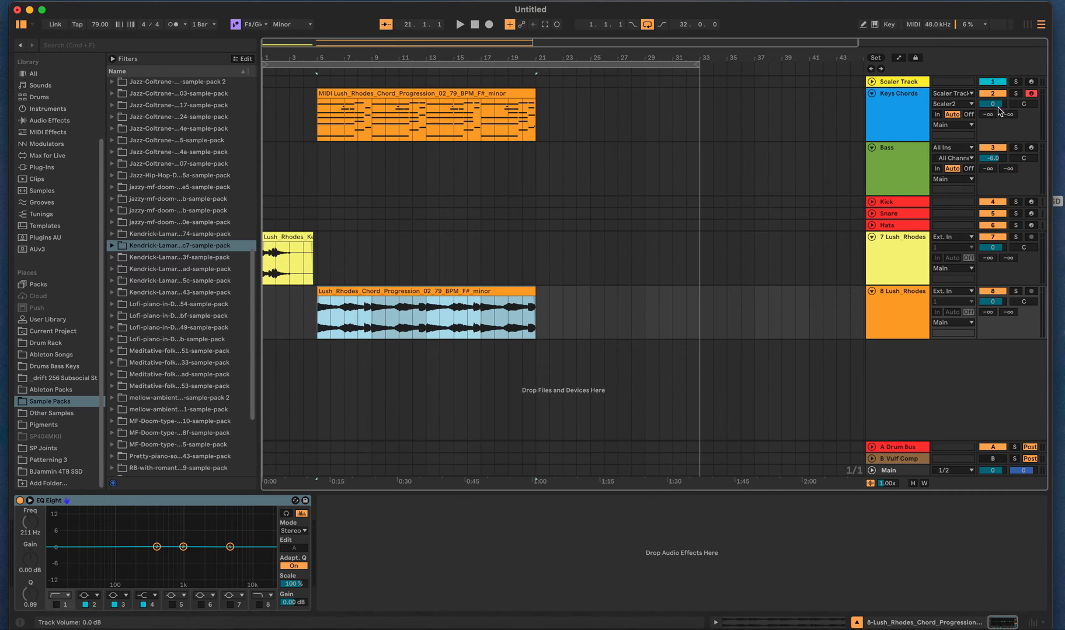
left_click(450, 293)
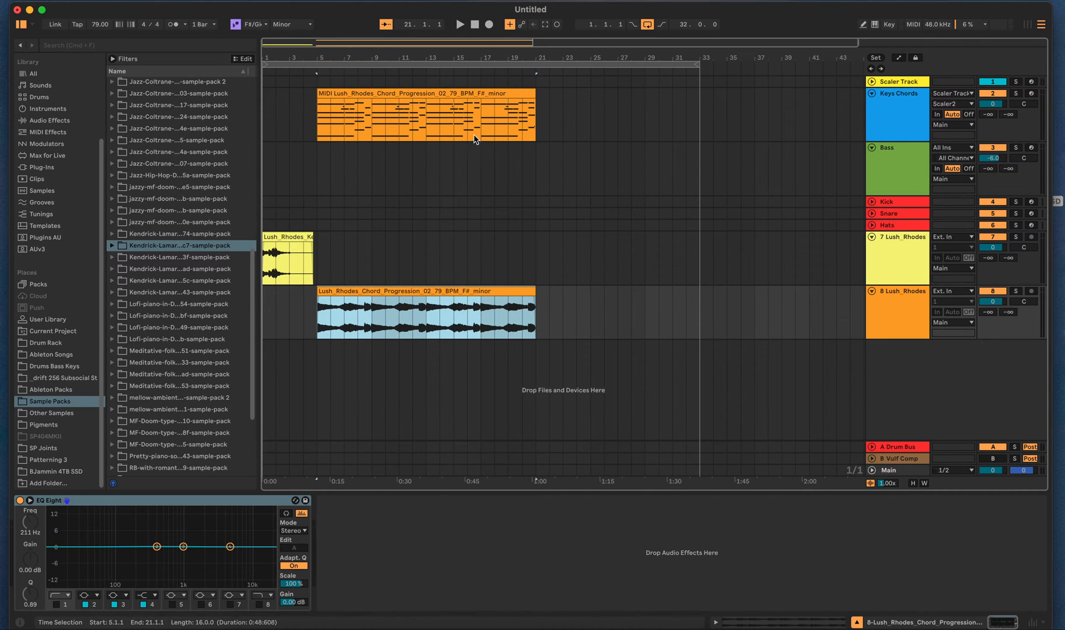
right_click(428, 288)
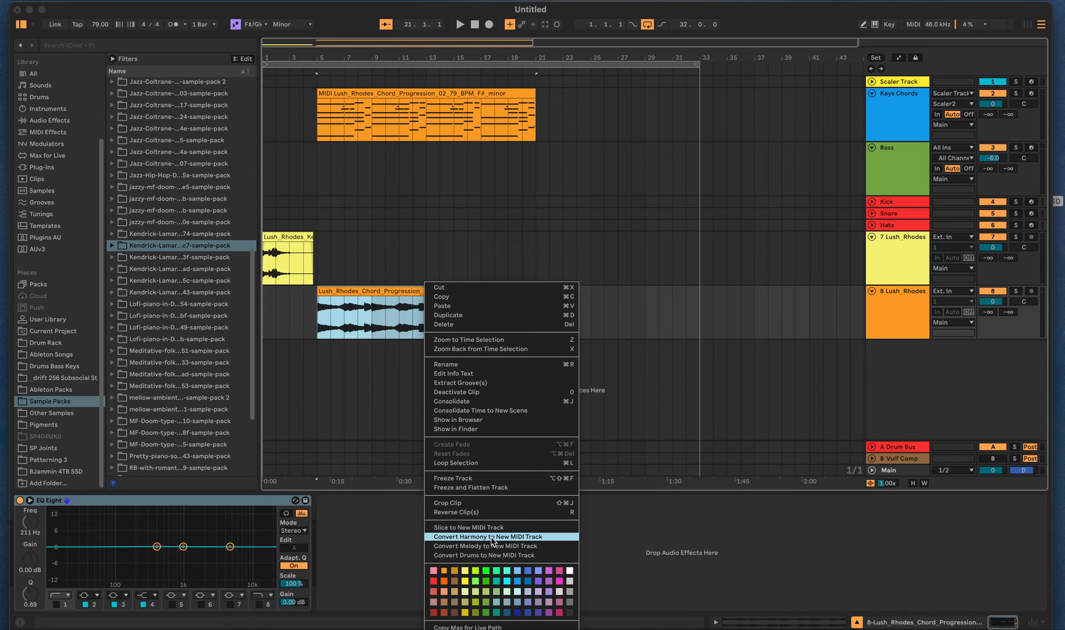
left_click(663, 210)
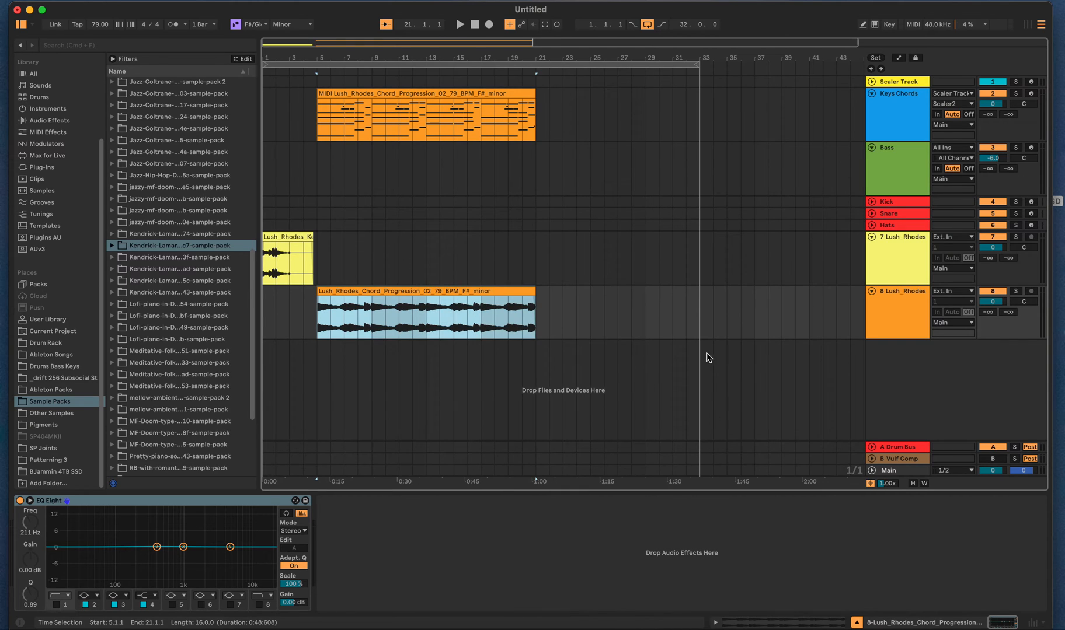
- Open the MIDI Lush_Rhodes chord progression clip on the Keys Chords track and examine its notes
left_click(434, 93)
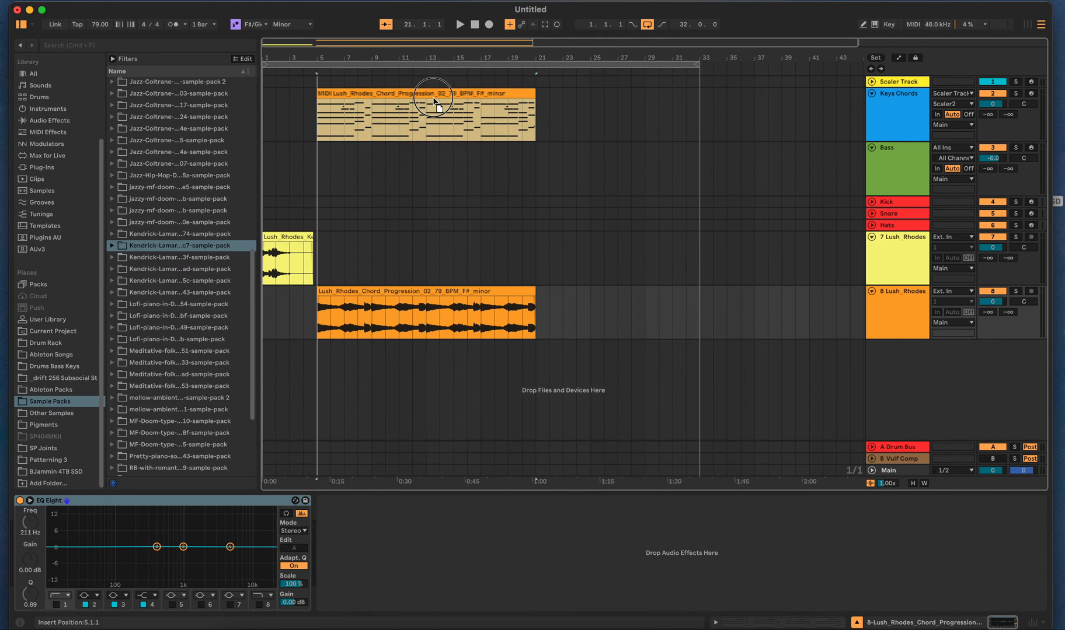
double_click(433, 93)
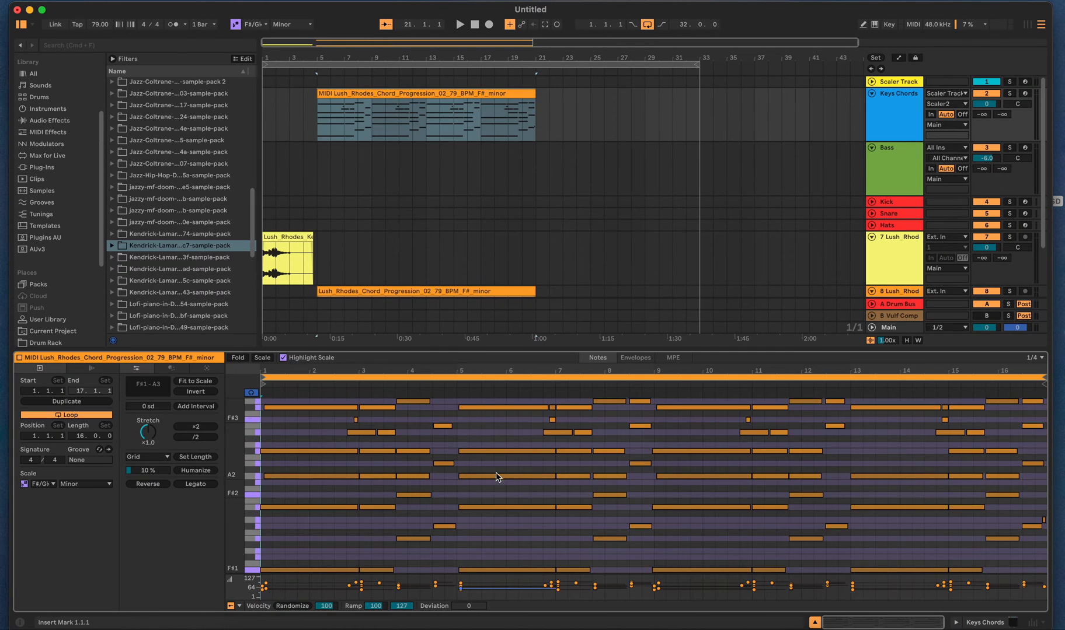
scroll(506, 466, "down", 3)
scroll(510, 464, "up", 4)
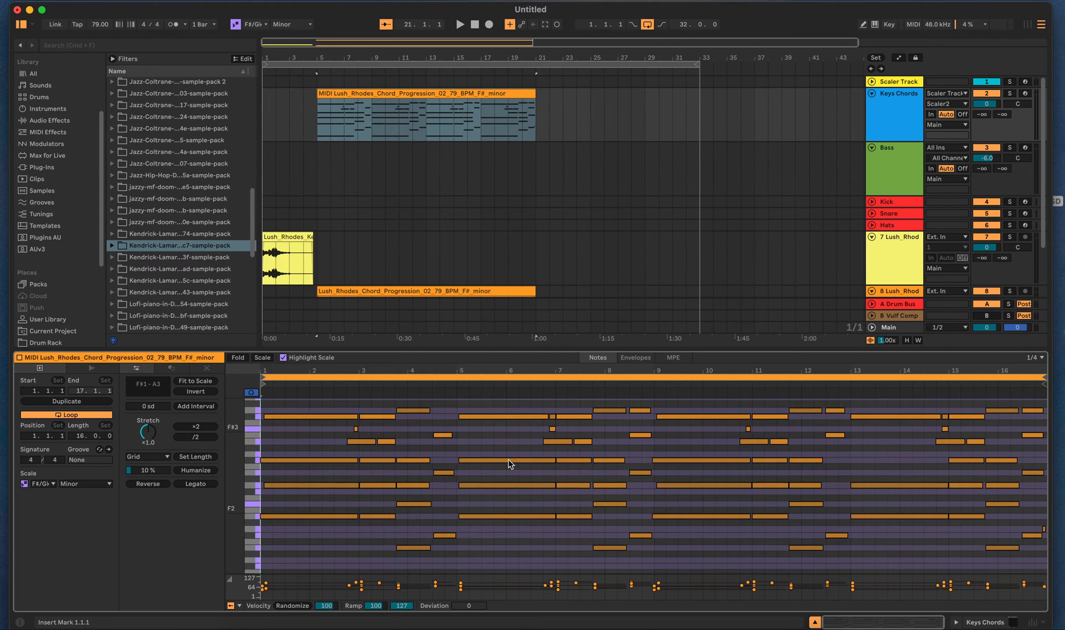
scroll(509, 464, "up", 1)
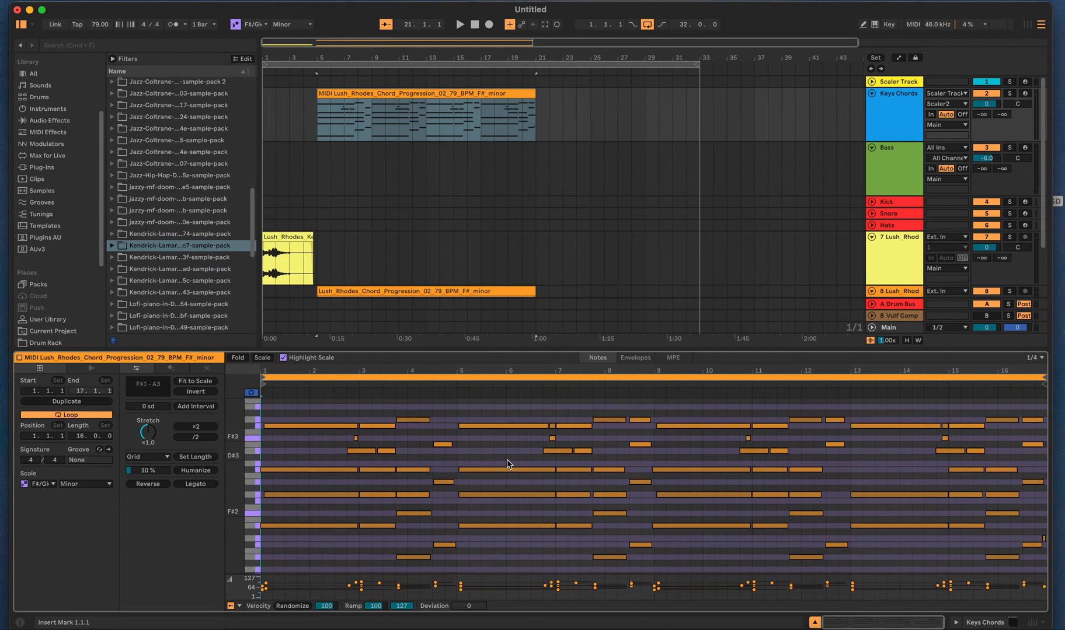
scroll(508, 462, "down", 1)
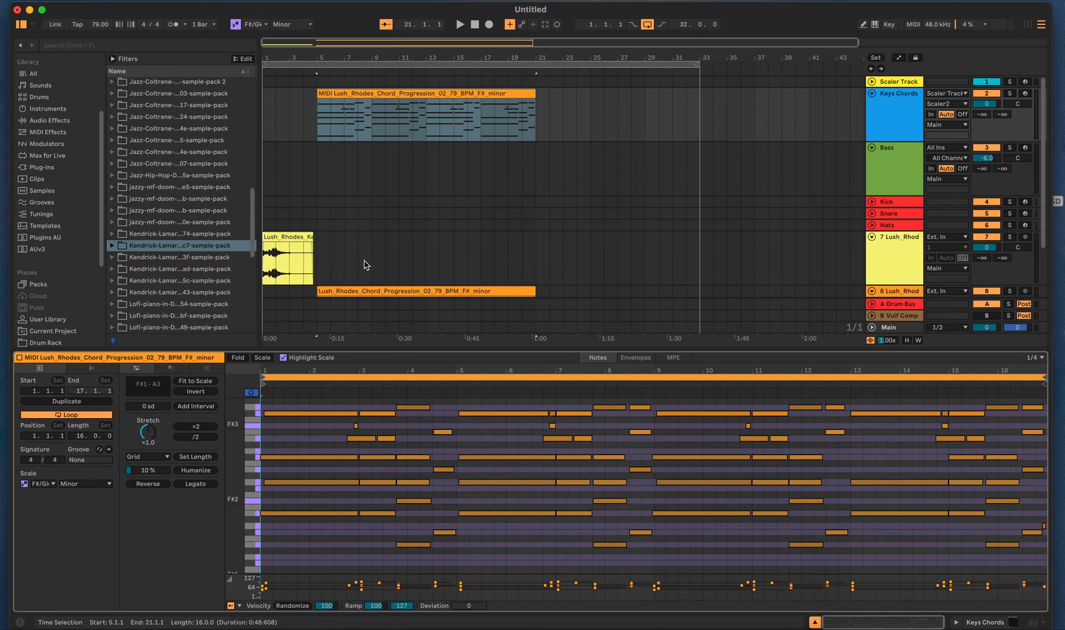
scroll(365, 265, "down", 3)
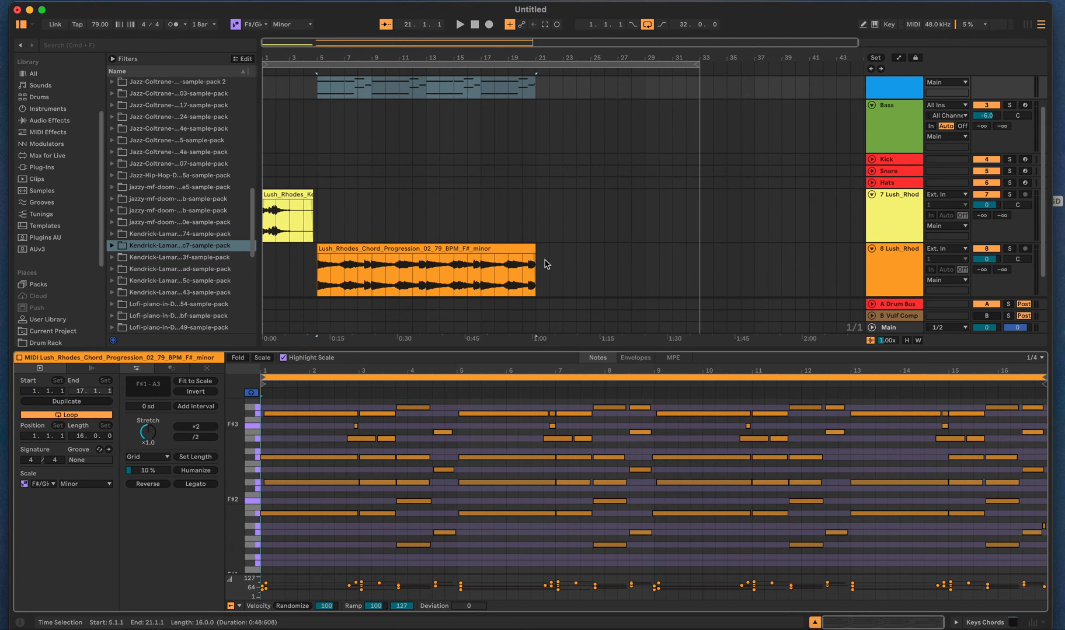
scroll(549, 263, "up", 3)
scroll(557, 259, "down", 3)
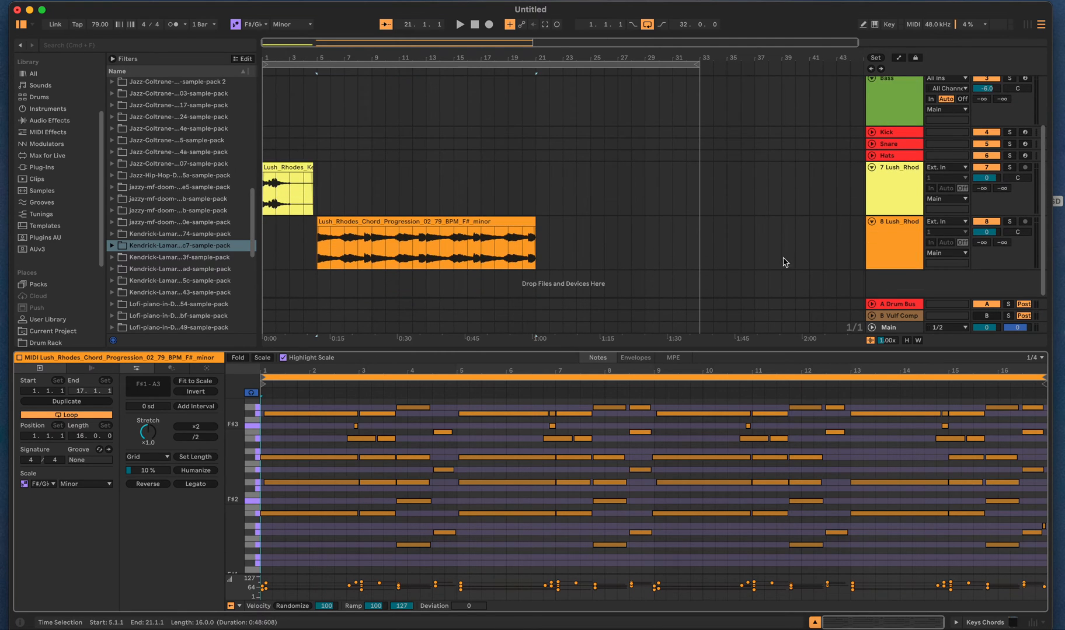
left_click(987, 222)
left_click(995, 225)
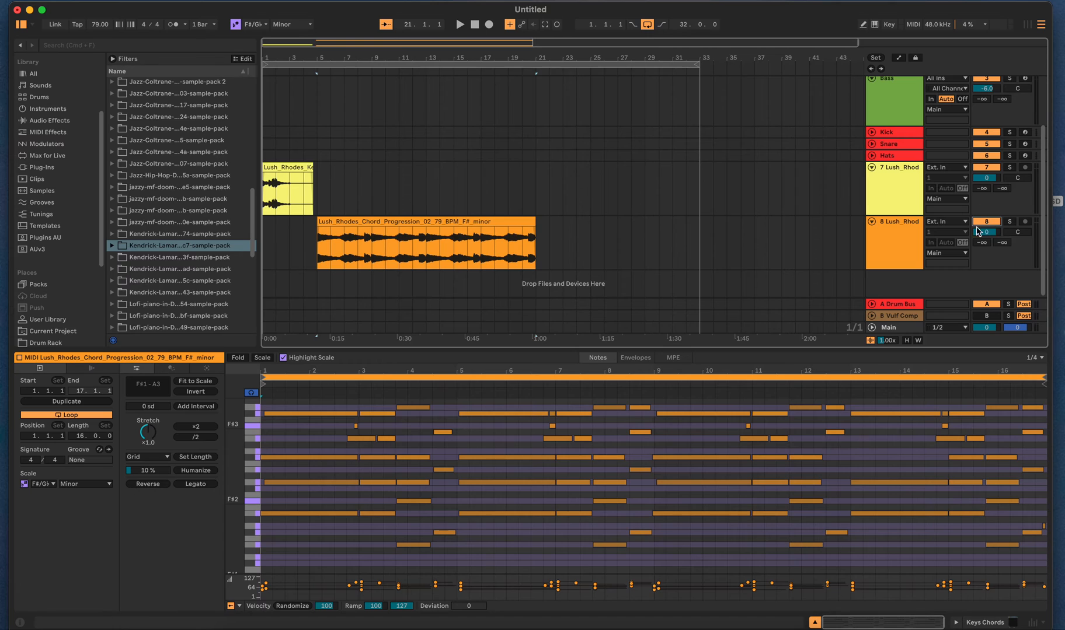
- Solo the Keys Chords track and play back its MIDI Lush_Rhodes chord progression clip
scroll(977, 229, "up", 3)
left_click(1009, 94)
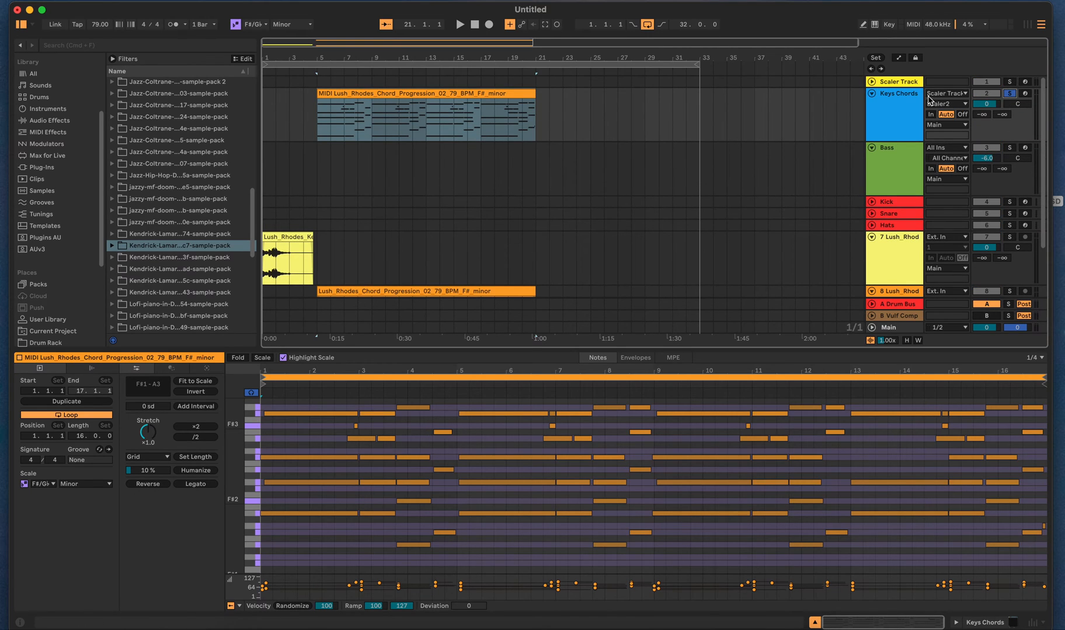
left_click(440, 92)
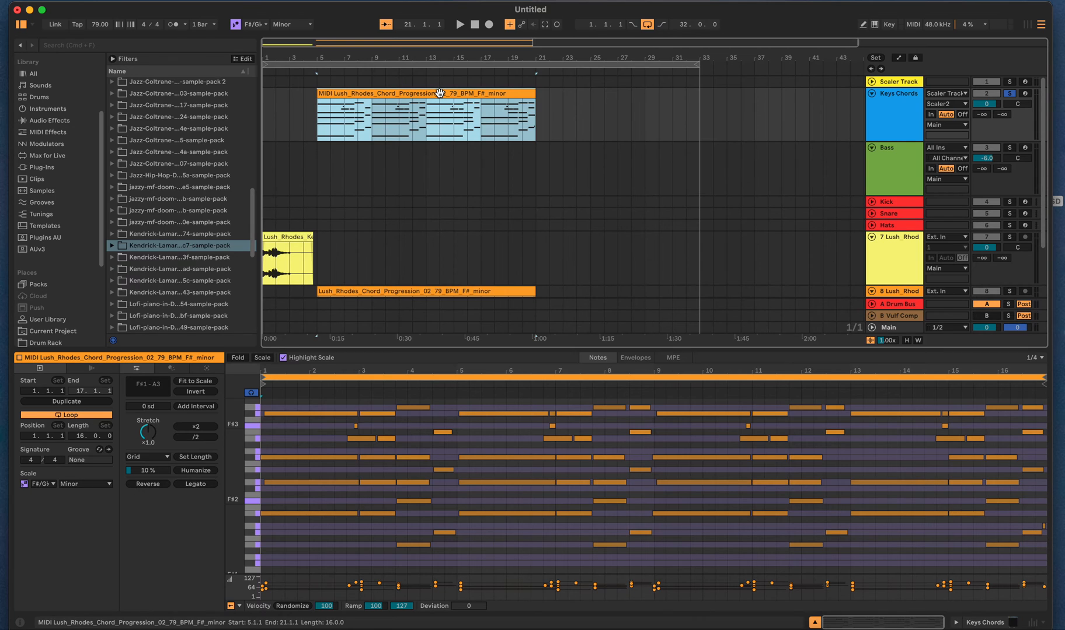
key("space")
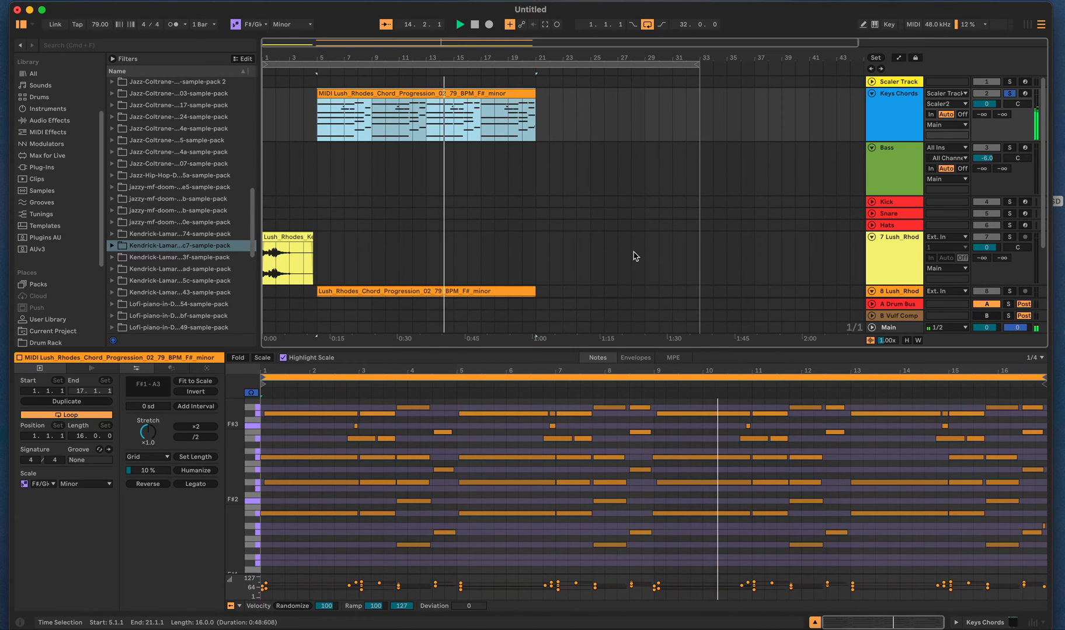
key("space")
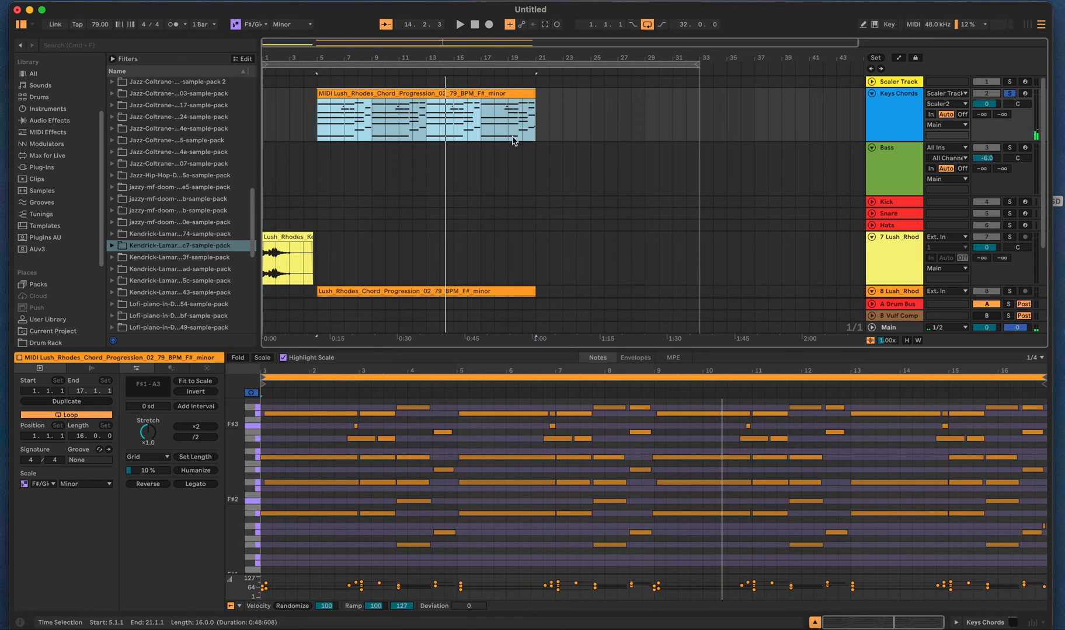
- Recolor the MIDI Lush_Rhodes chord progression clip blue to match the Keys Chords track
scroll(528, 248, "down", 2)
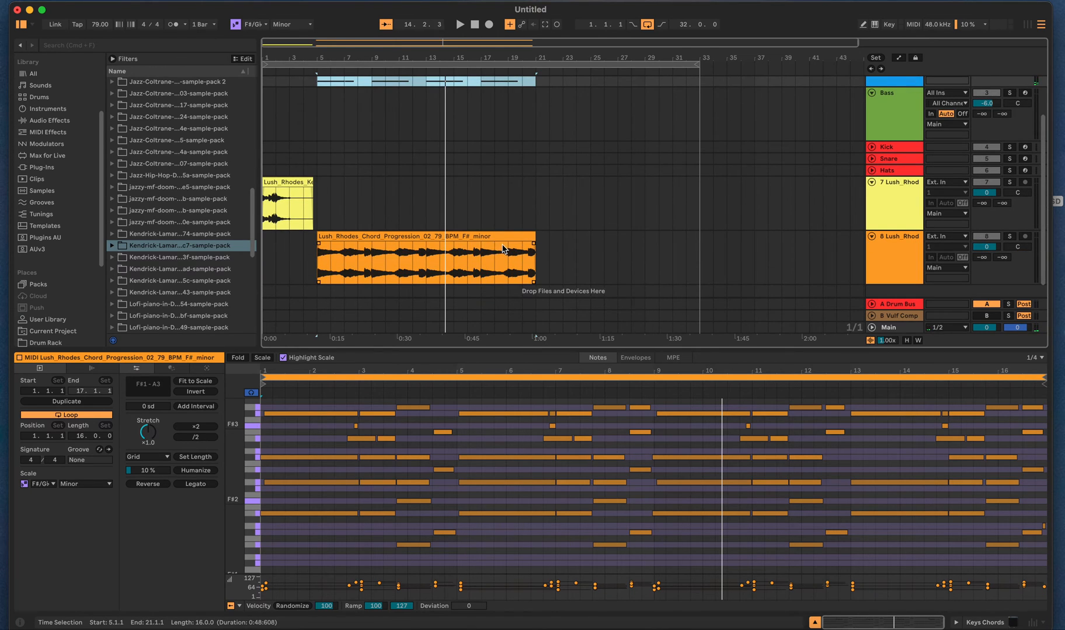
scroll(504, 248, "up", 2)
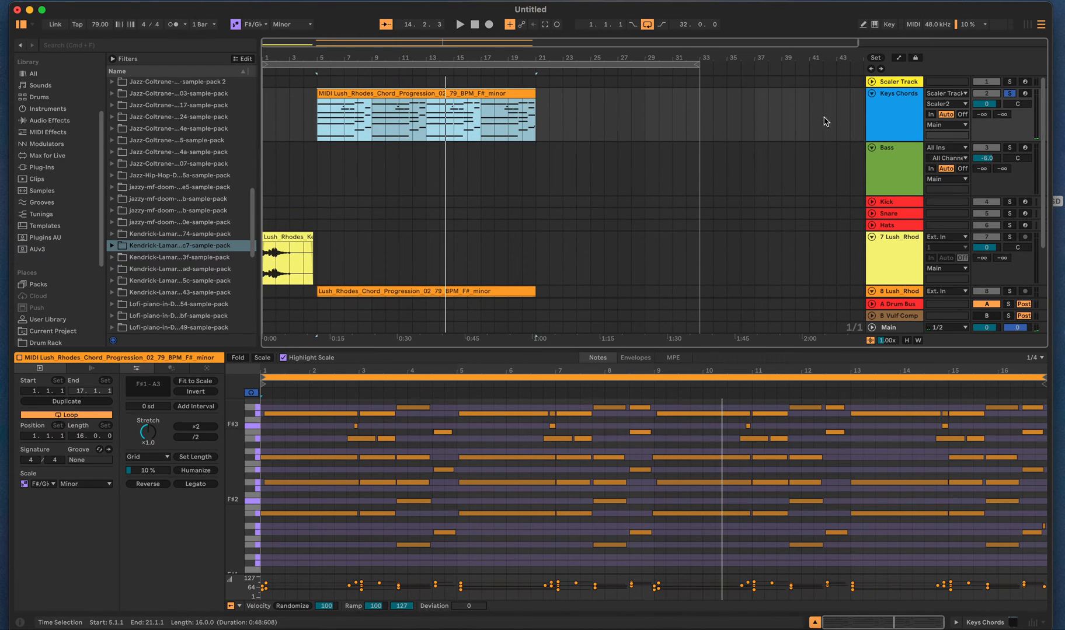
scroll(513, 216, "down", 2)
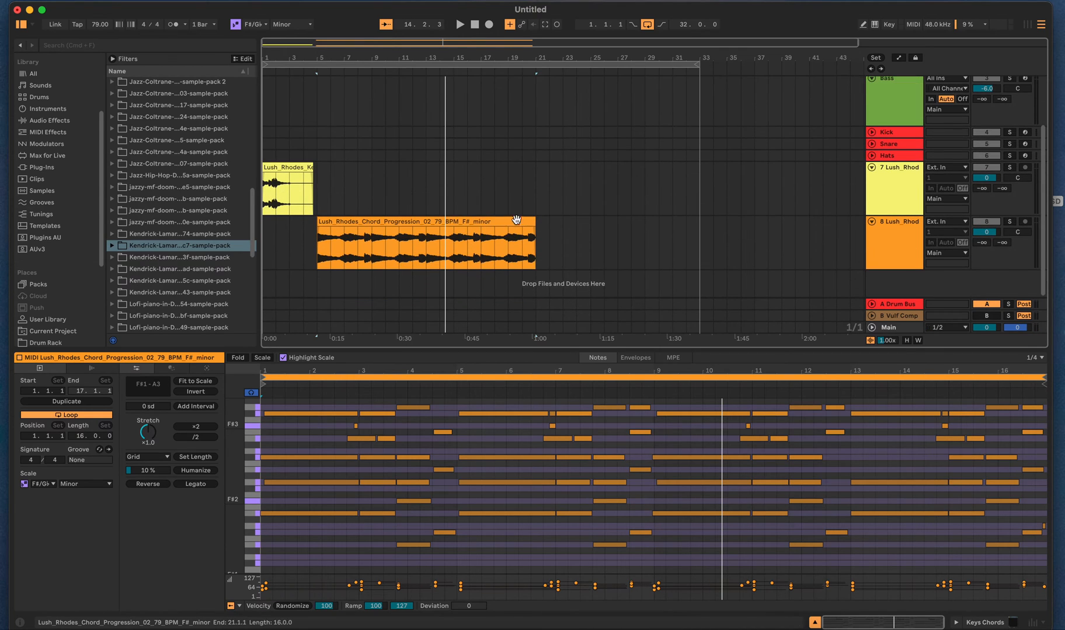
scroll(561, 210, "up", 2)
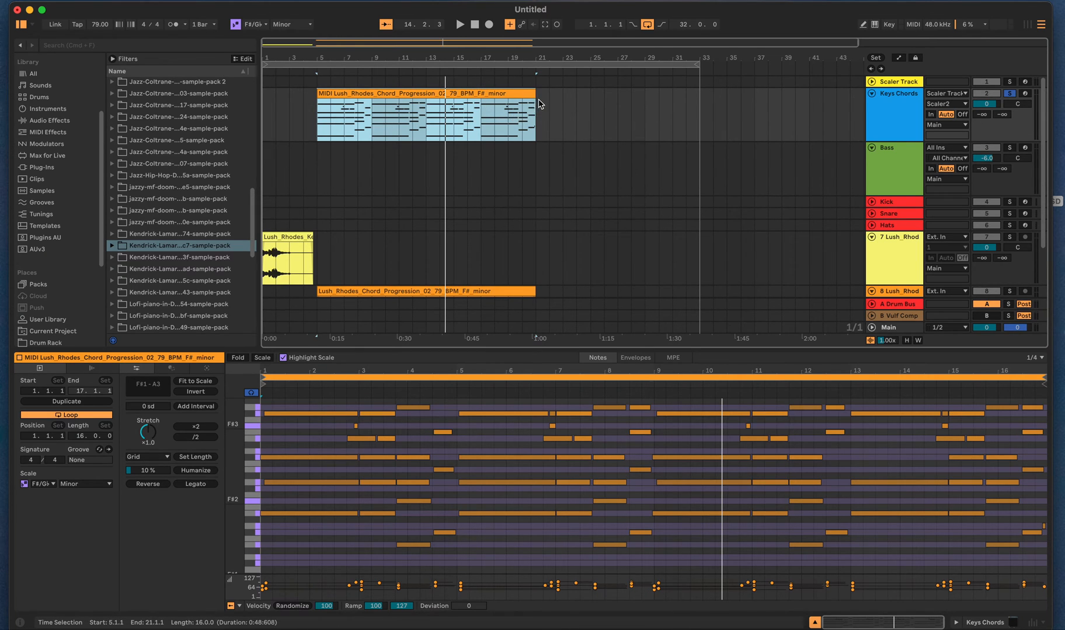
right_click(441, 98)
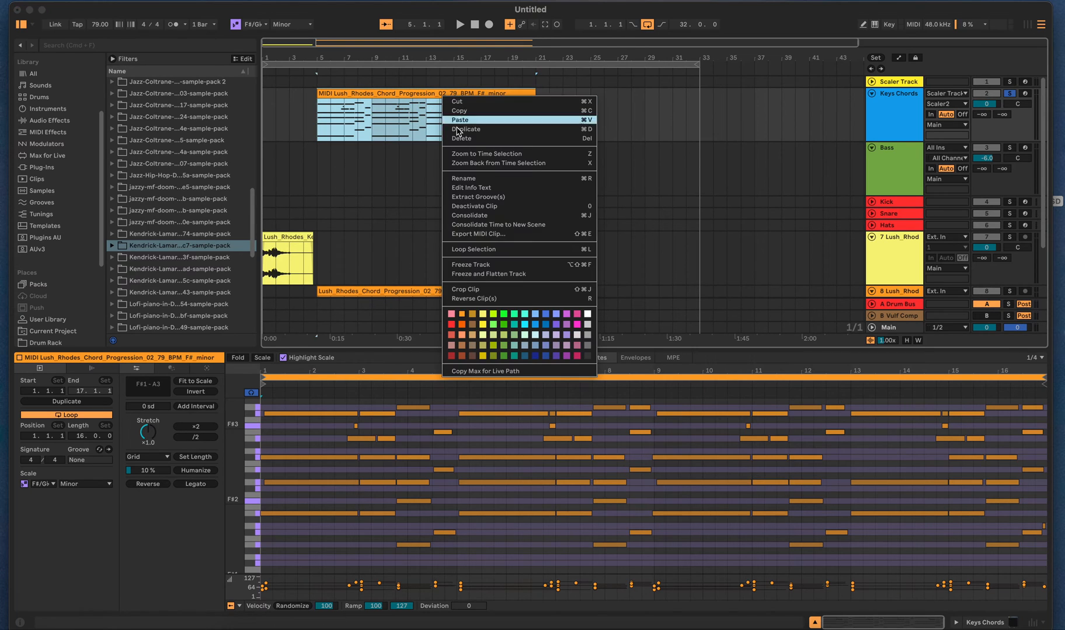
left_click(536, 326)
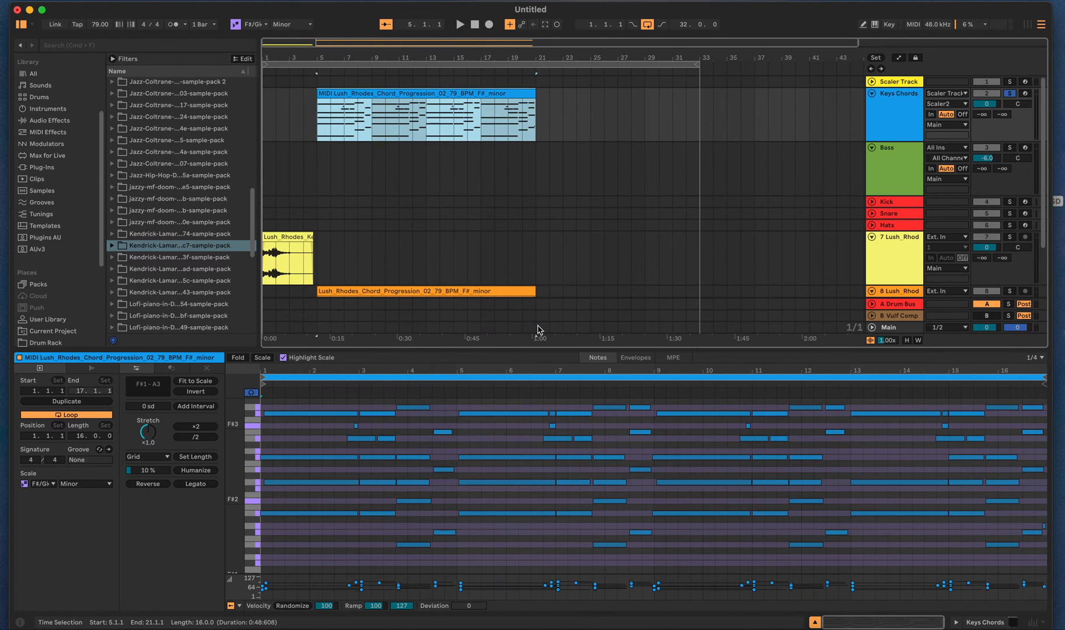
left_click(860, 119)
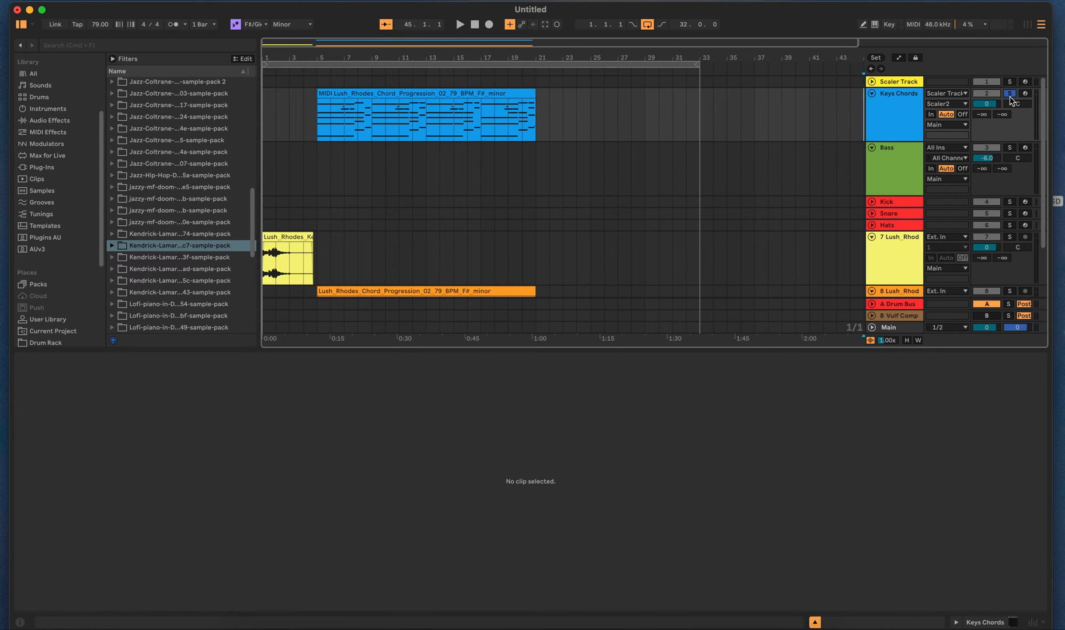
left_click(503, 100)
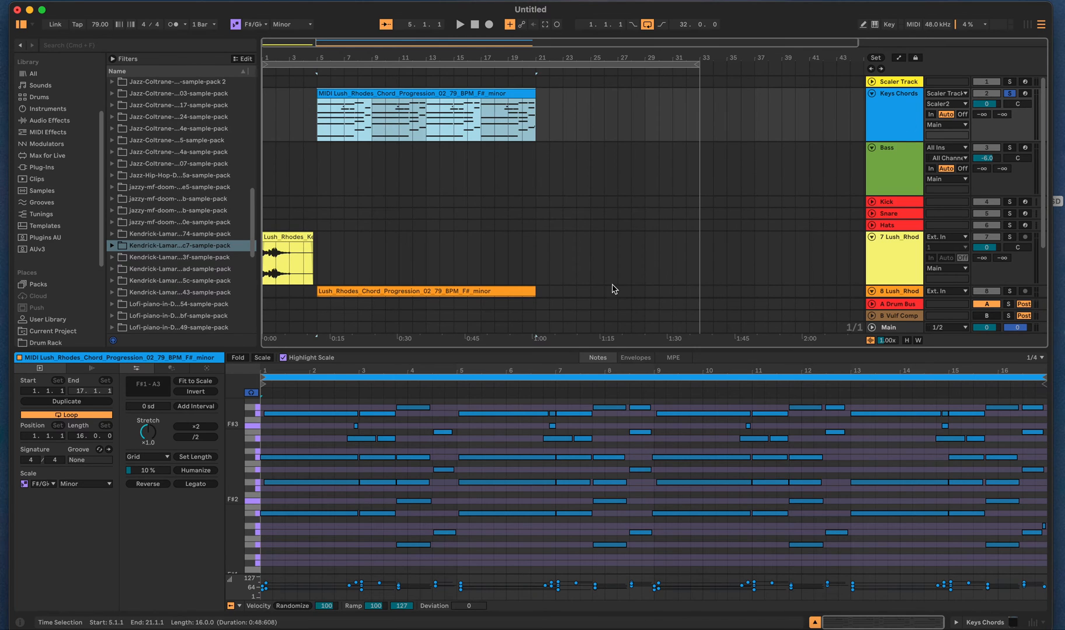
- Delete the 8 Lush_Rhodes audio track that holds the original chord progression recording
scroll(608, 281, "down", 3)
left_click(886, 257)
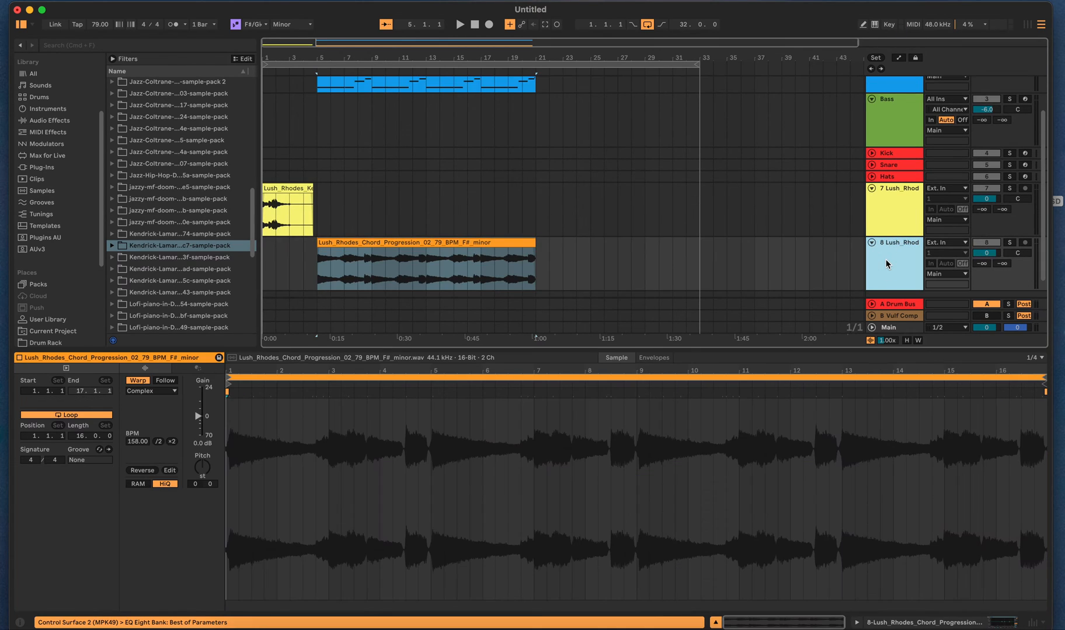
right_click(886, 264)
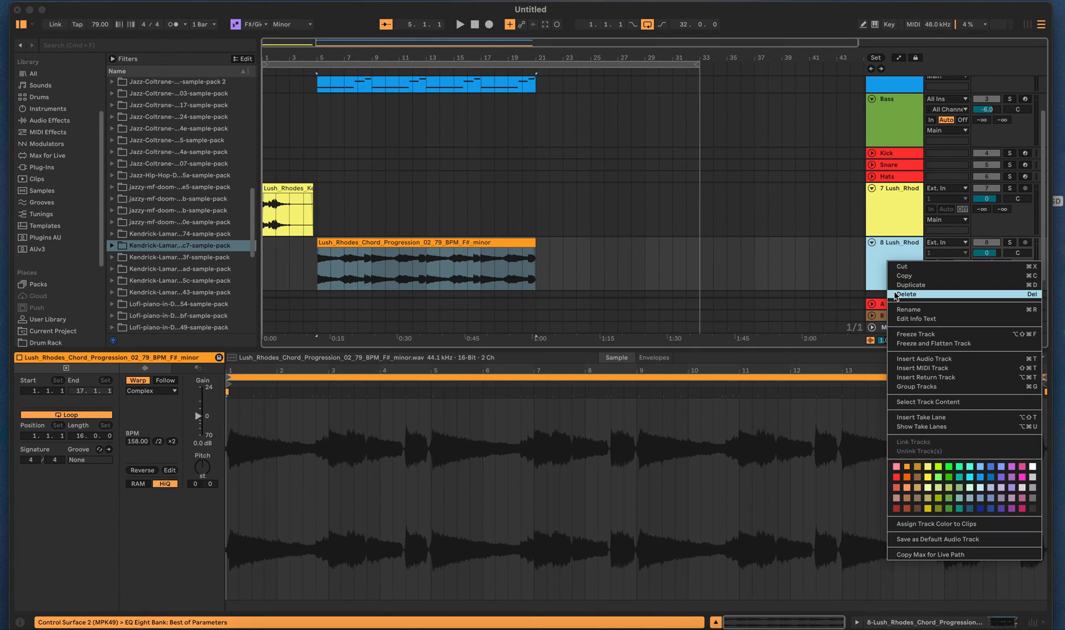
left_click(895, 295)
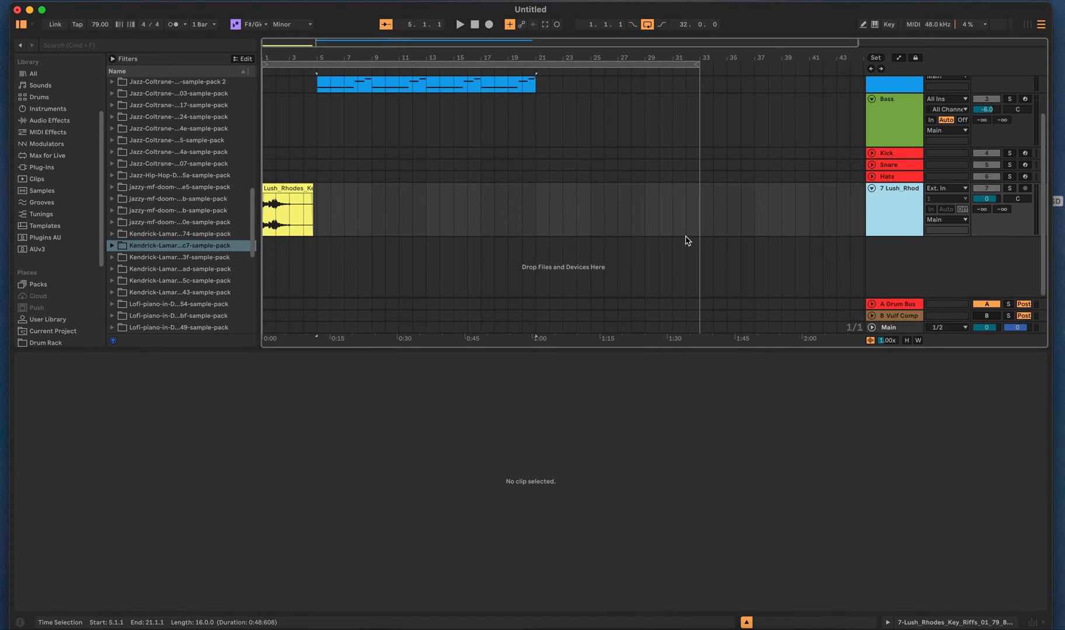
- Unsolo the Keys Chords track and play the Lush_Rhodes_Key_Riffs audio clip from its start
scroll(687, 240, "up", 2)
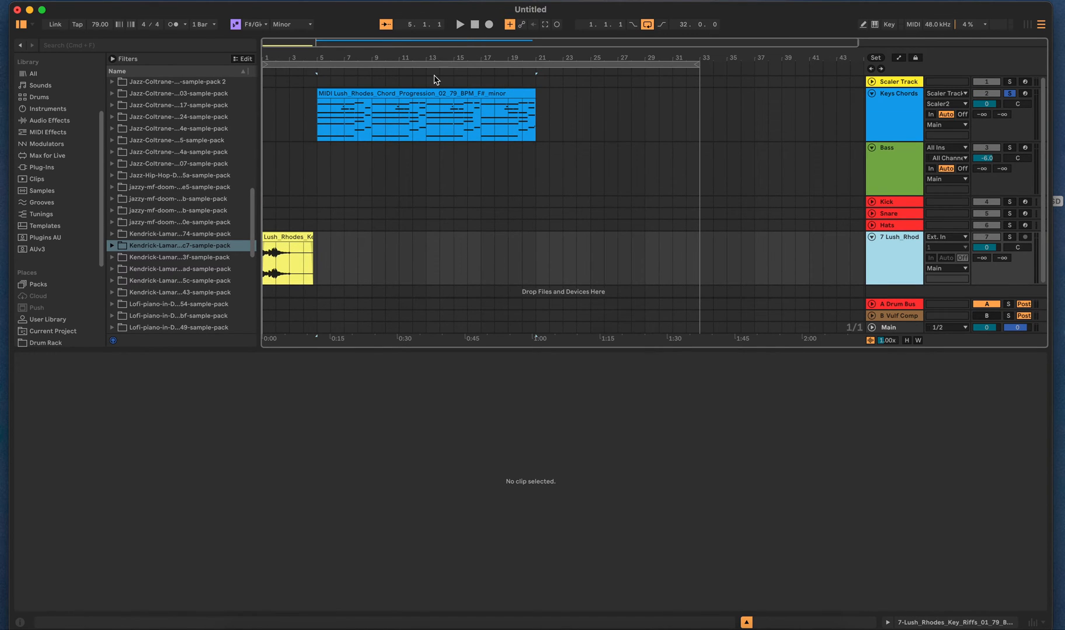
left_click(431, 99)
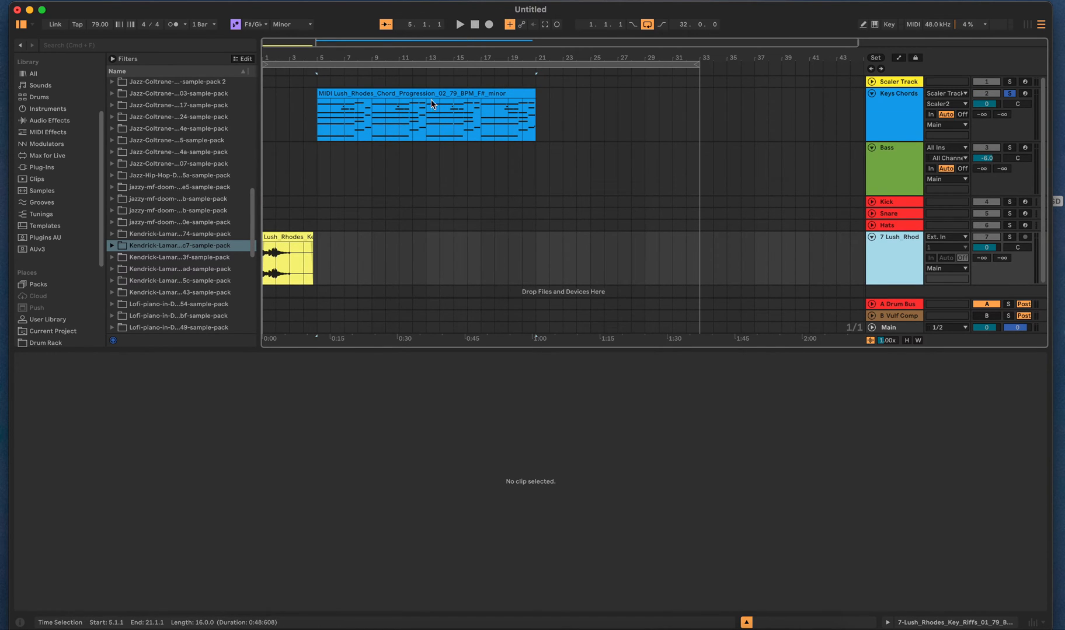
left_click(277, 237)
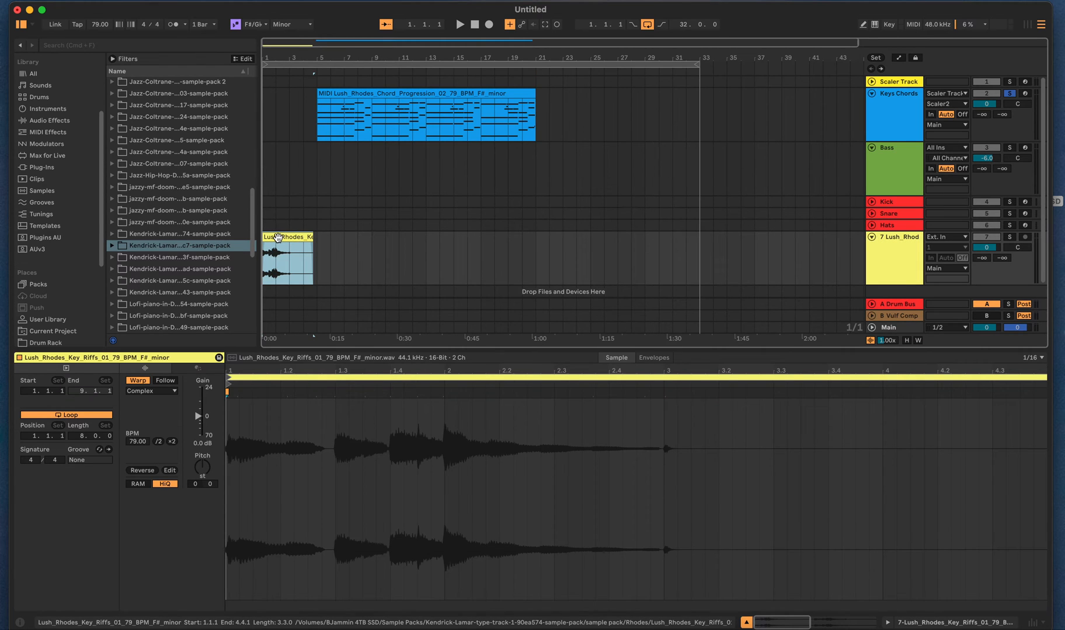
left_click(1010, 93)
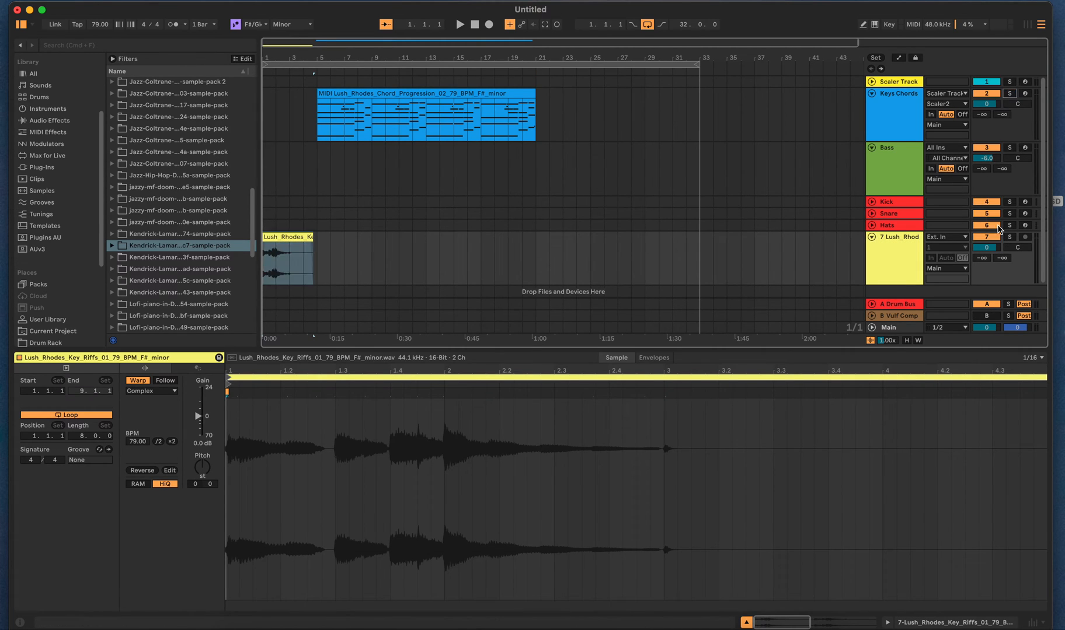
left_click(305, 247)
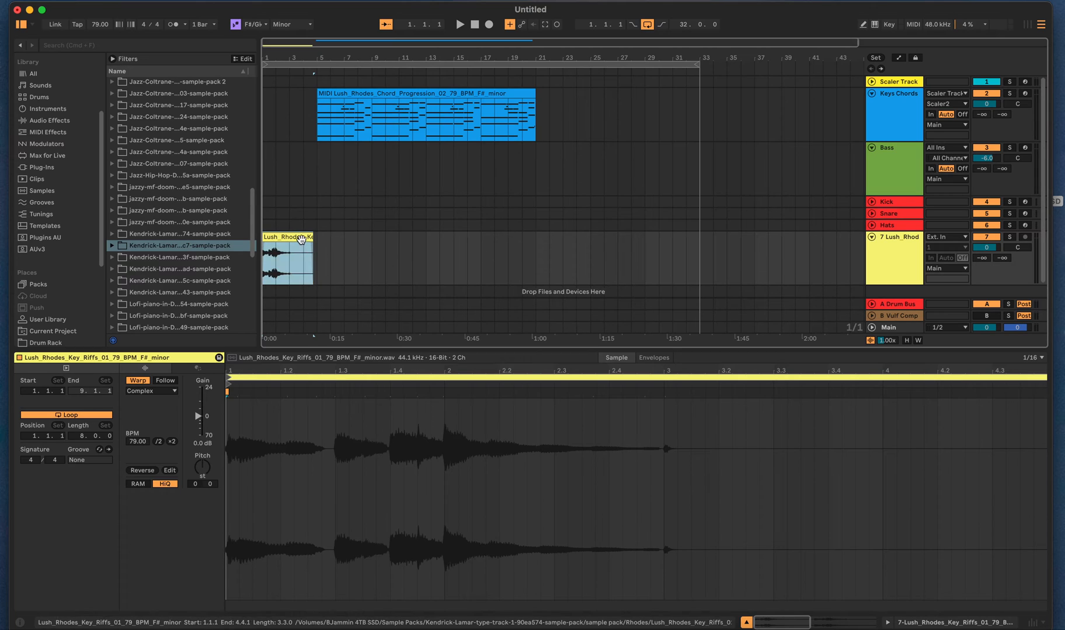
key("space")
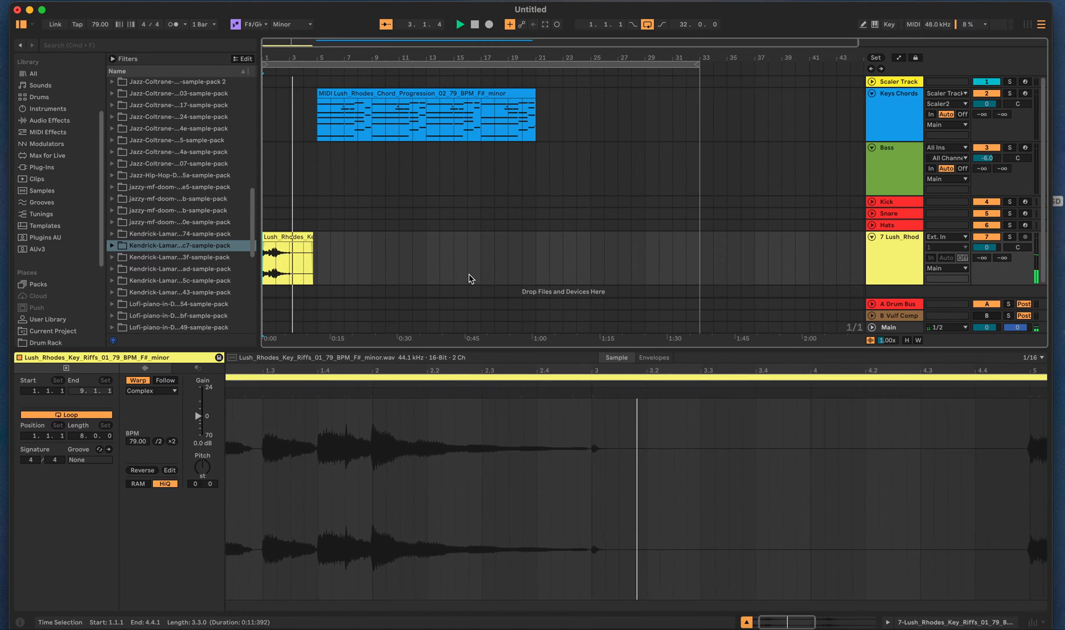
key("space")
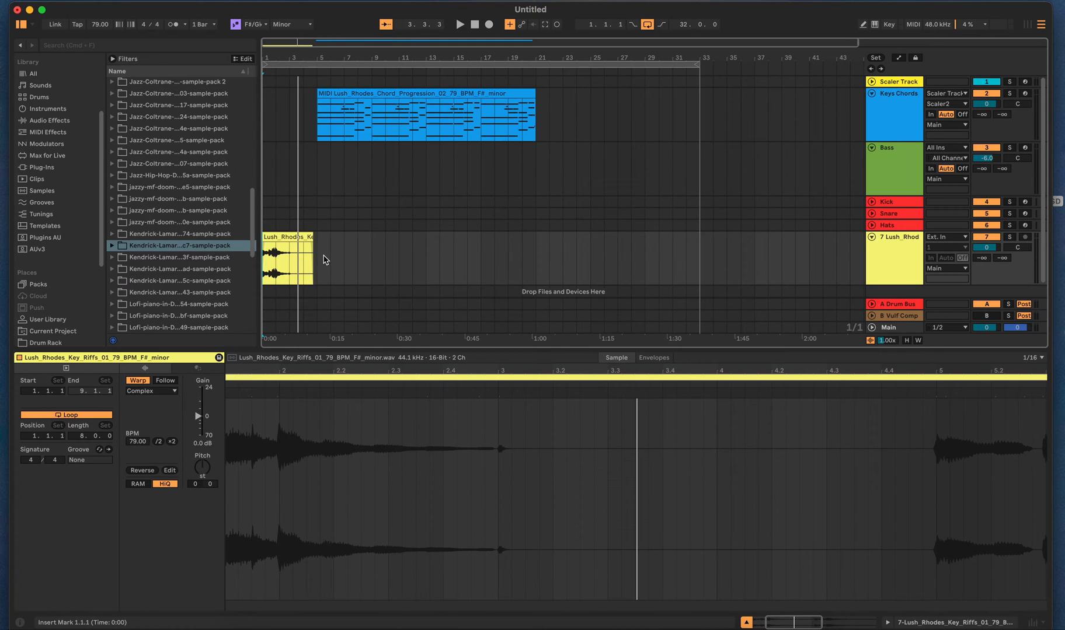
- Trim the end of the Lush_Rhodes_Key_Riffs clip back to bar 3 and consolidate the remaining two bars
scroll(325, 260, "up", 5)
scroll(325, 260, "left", 5)
scroll(325, 259, "up", 3)
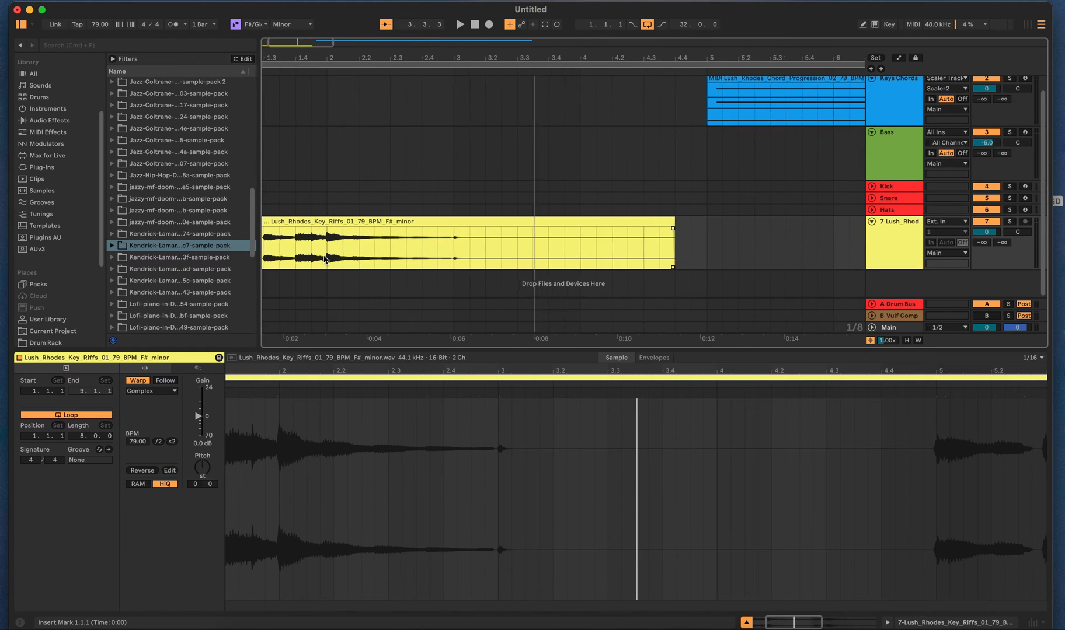
scroll(325, 260, "up", 1)
left_click_drag(684, 222, 463, 227)
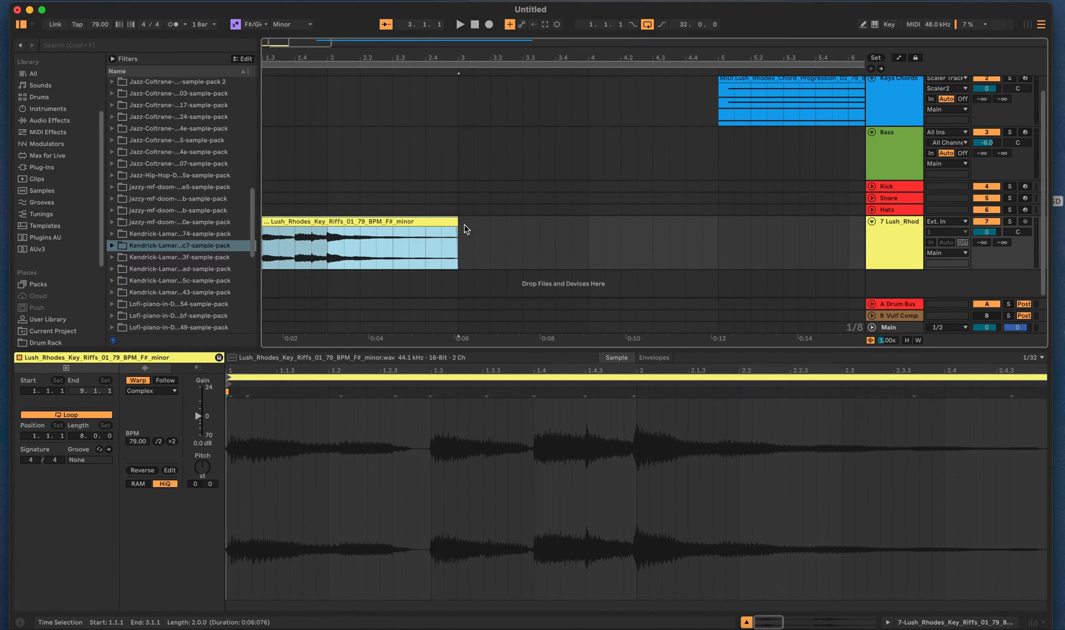
key("super+j")
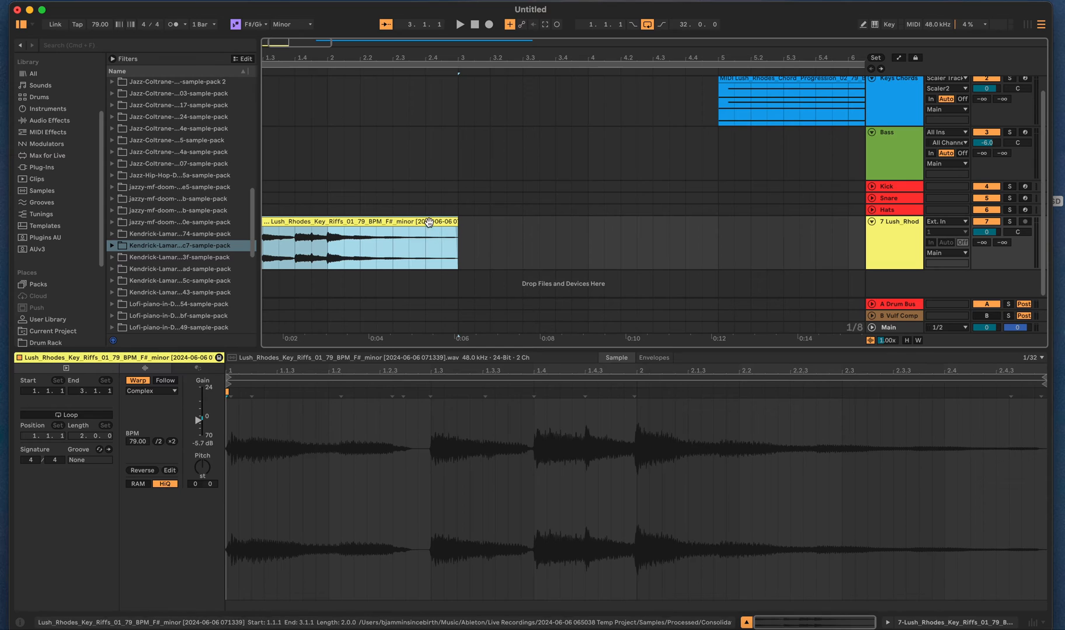
- Convert the consolidated key riff clip's harmony to a new MIDI track and unfold that track
right_click(409, 222)
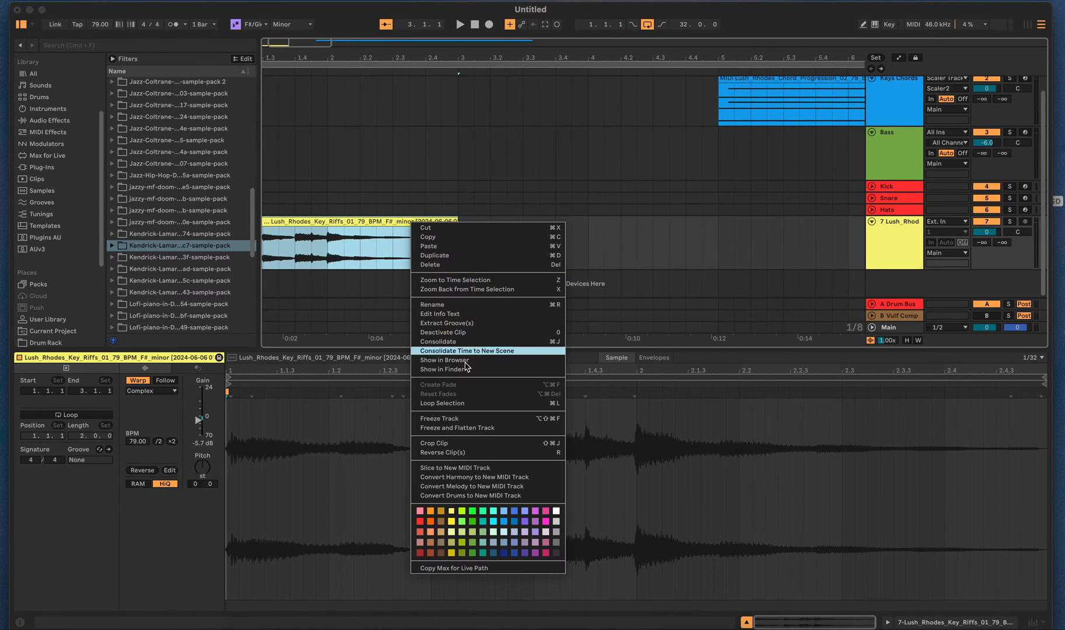
left_click(463, 478)
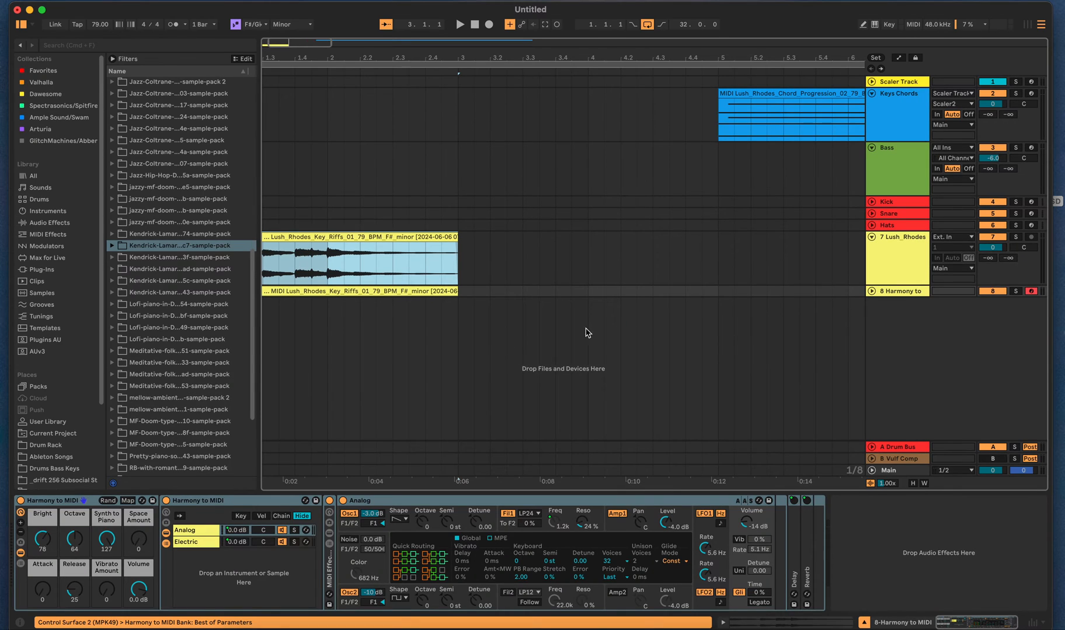
left_click(872, 292)
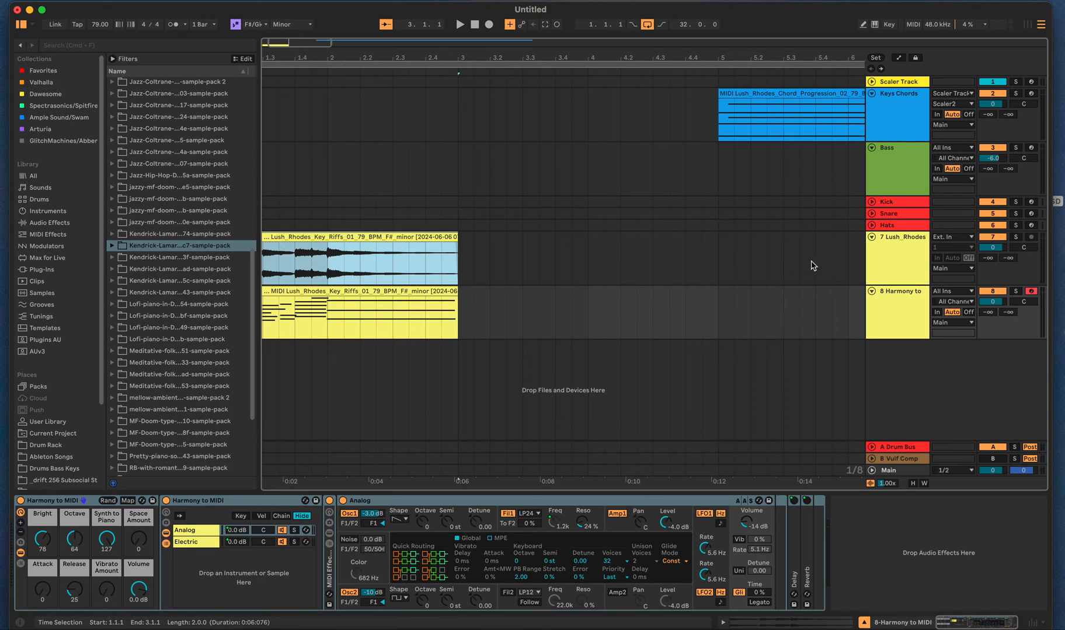
- Disarm the Harmony to MIDI track and move its riff clip to bar 1 of the Keys Chords track
left_click(1032, 294)
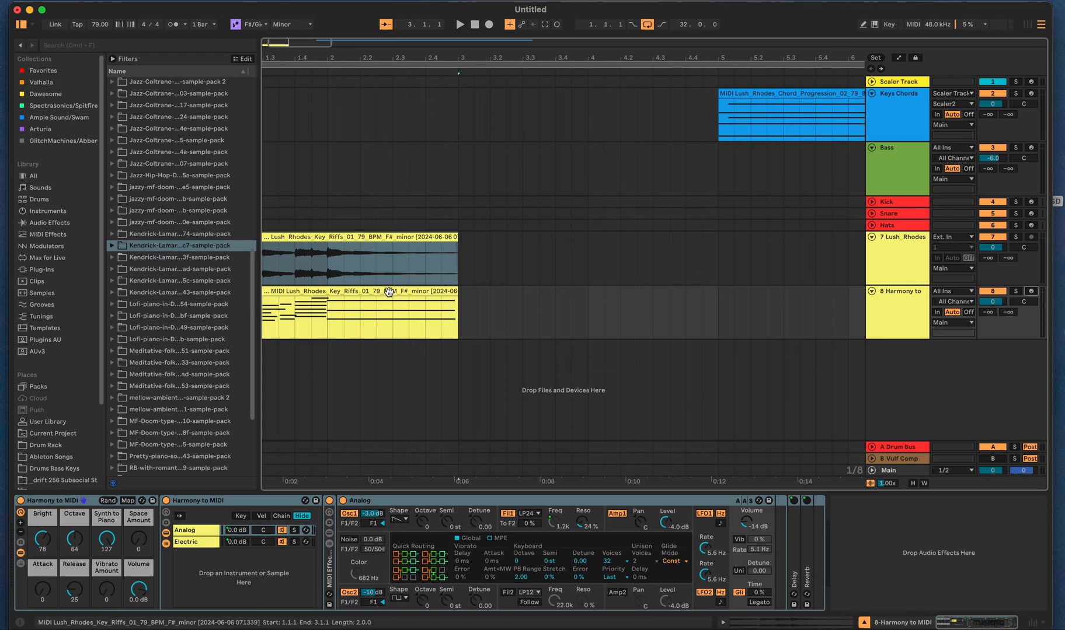
left_click_drag(388, 295, 388, 120)
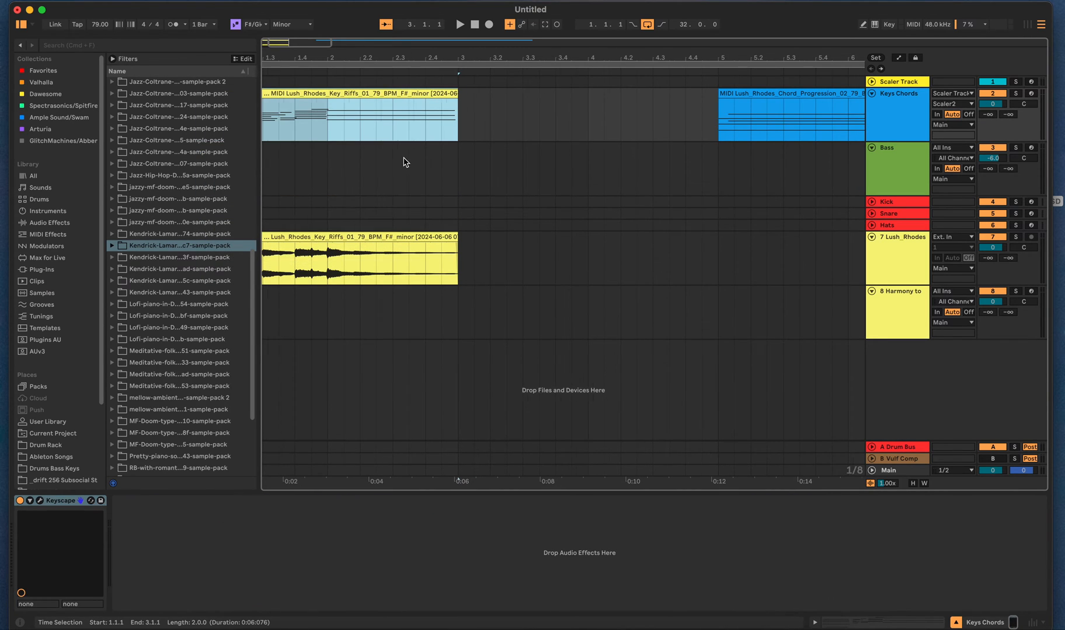
scroll(405, 162, "left", 3)
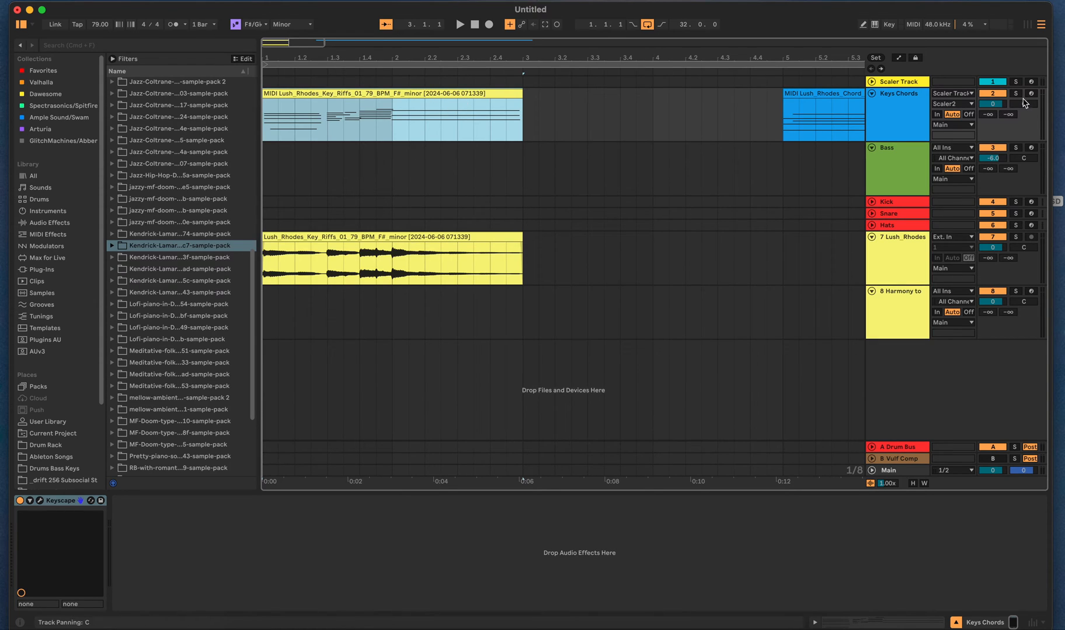
- Solo the Keys Chords track and play the key riff MIDI clip from bar 1
left_click(1016, 93)
left_click(468, 91)
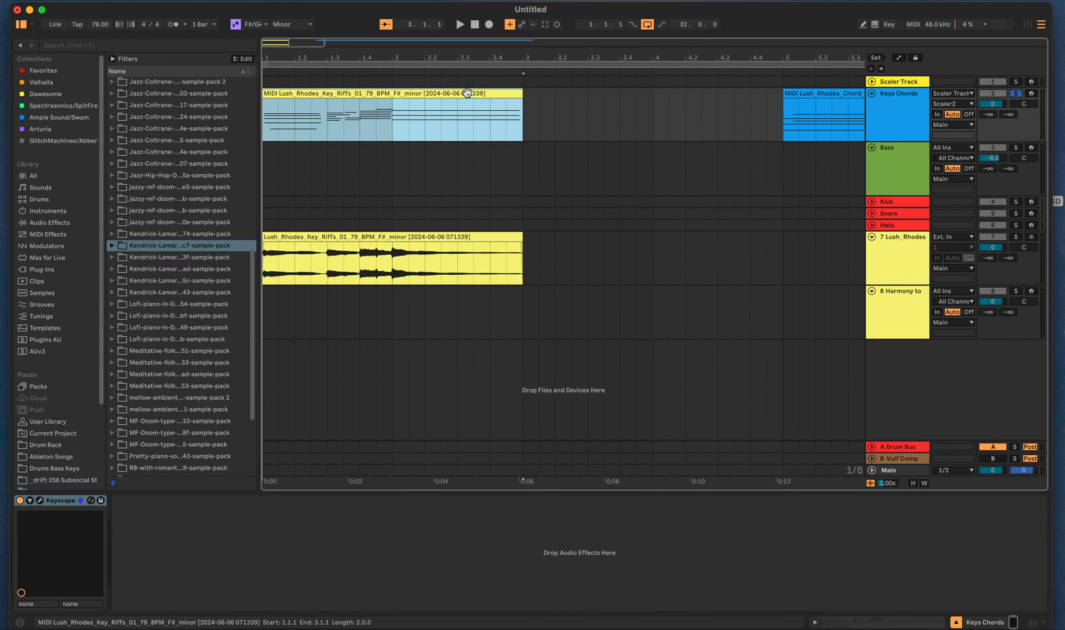
key("space")
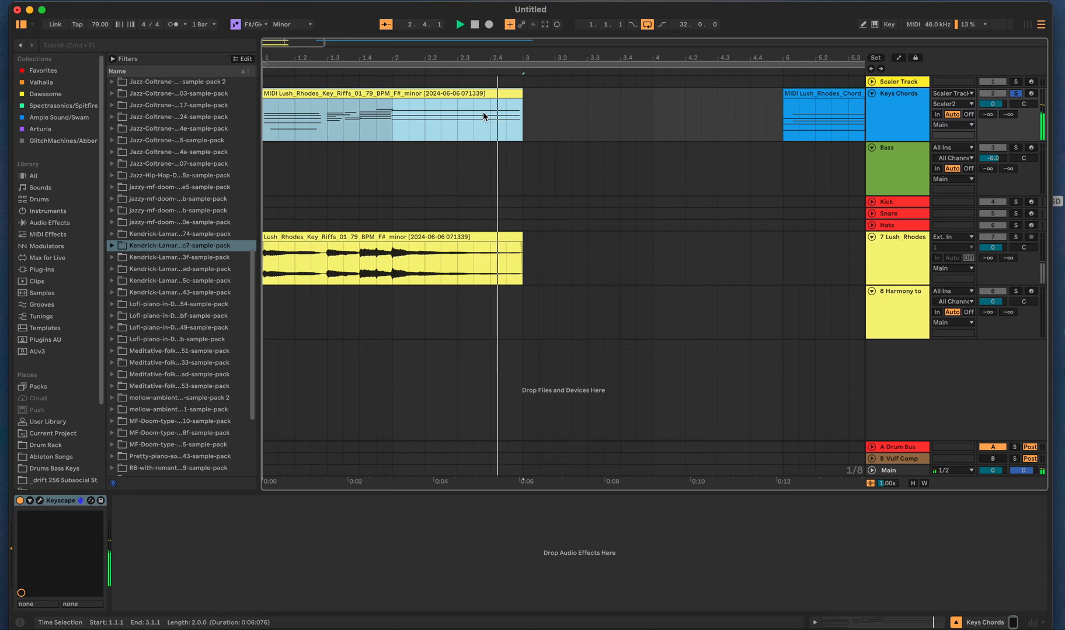
key("space")
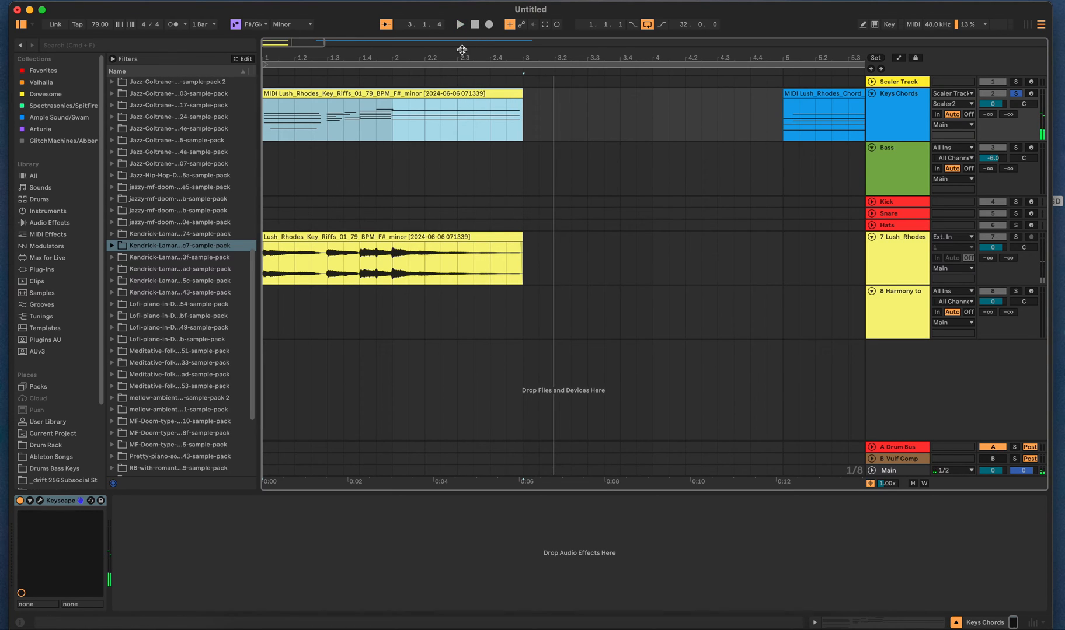
- Transpose all notes of the key riff MIDI clip down one octave and play the clip from its start
double_click(457, 95)
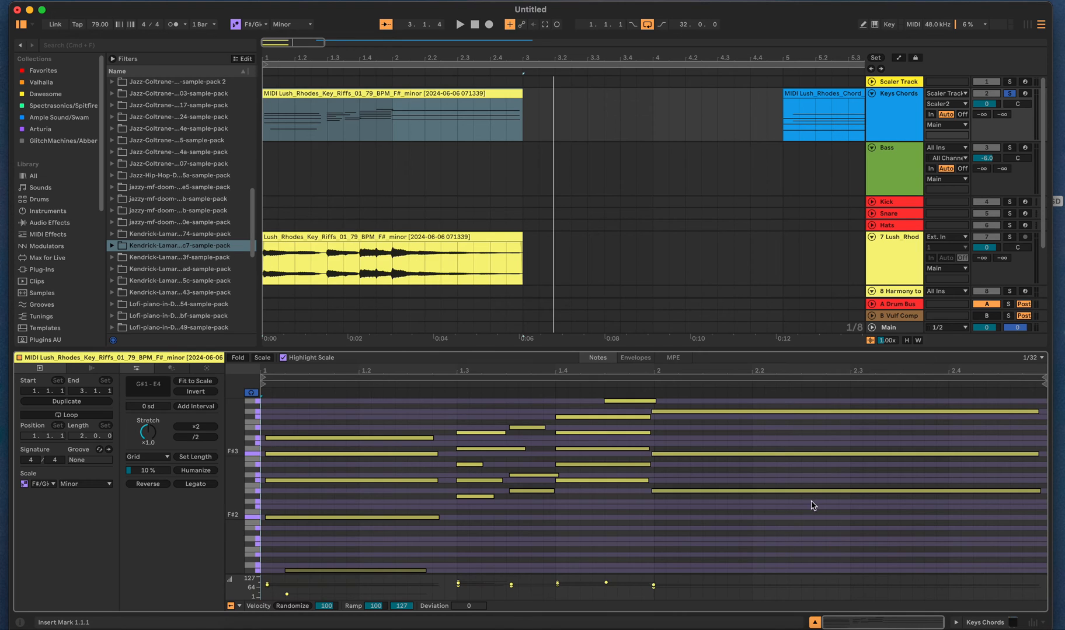
key("super+a")
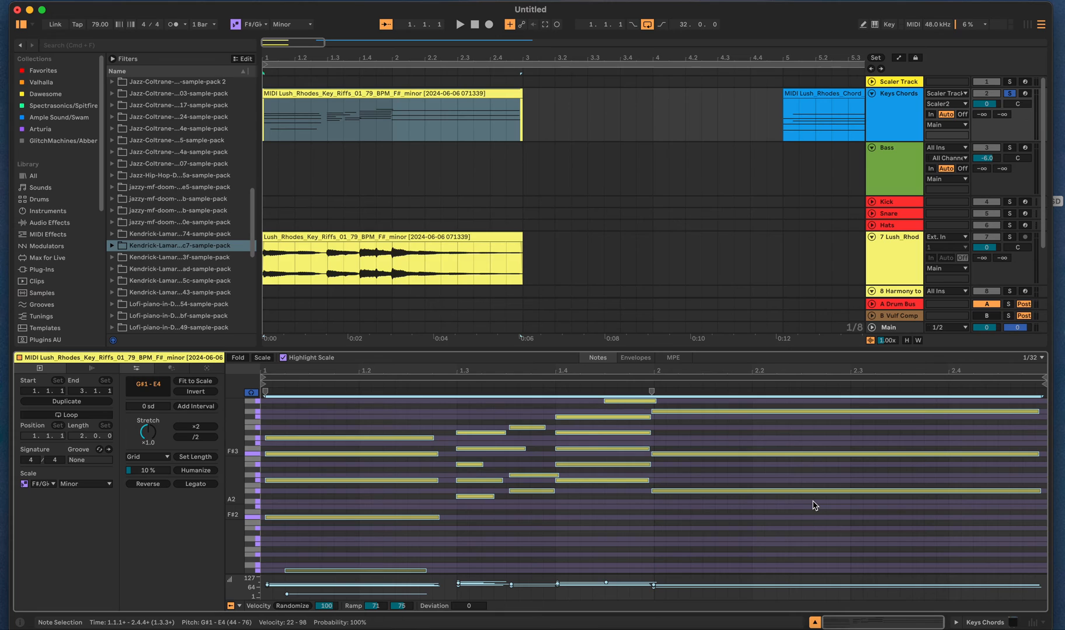
key("shift+Down")
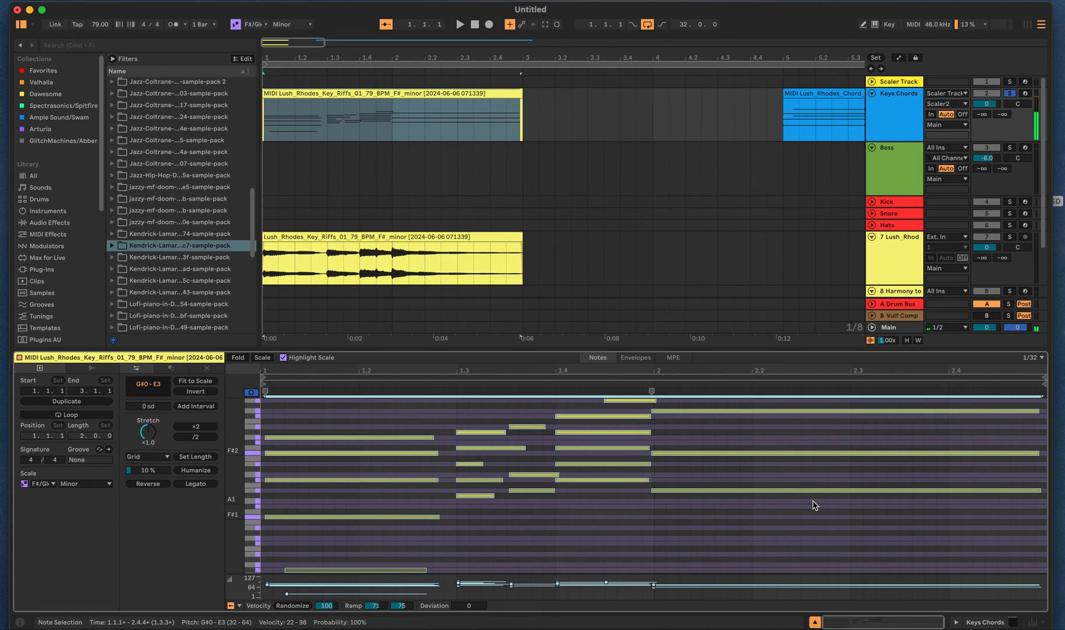
left_click(477, 127)
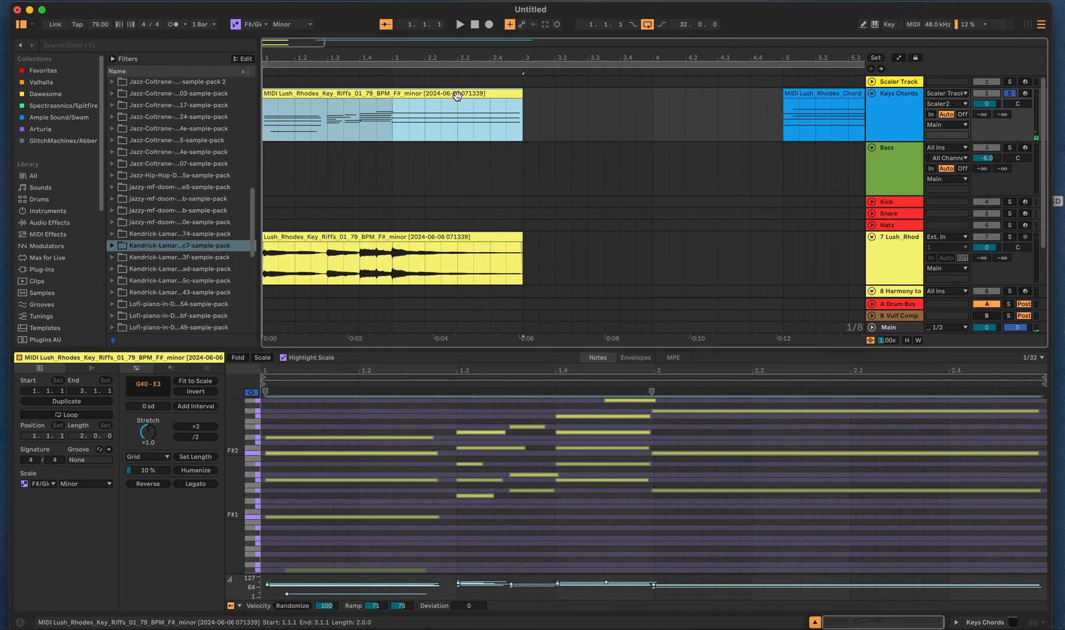
key("space")
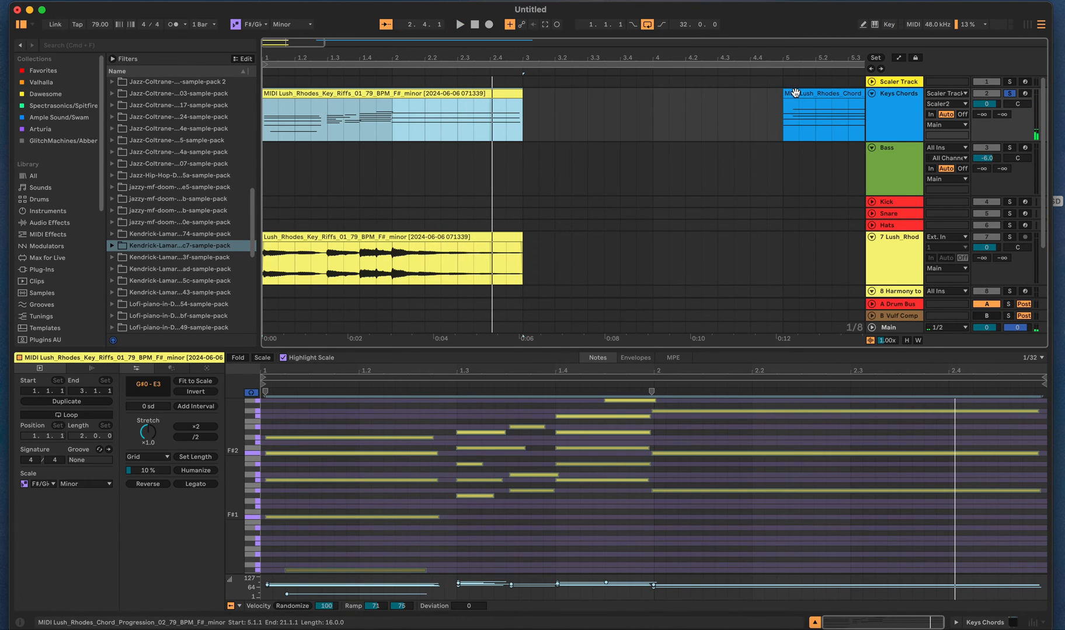
- Move the chord progression clip to bar 3, directly after the key riff clip, and play both from the start
left_click_drag(798, 92, 543, 92)
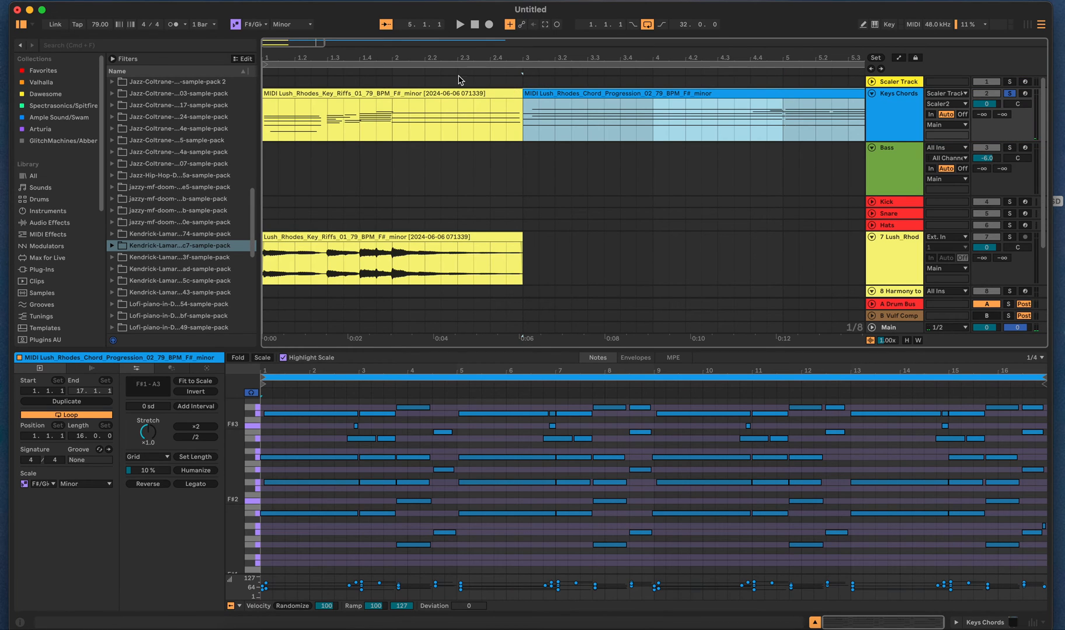
left_click(346, 73)
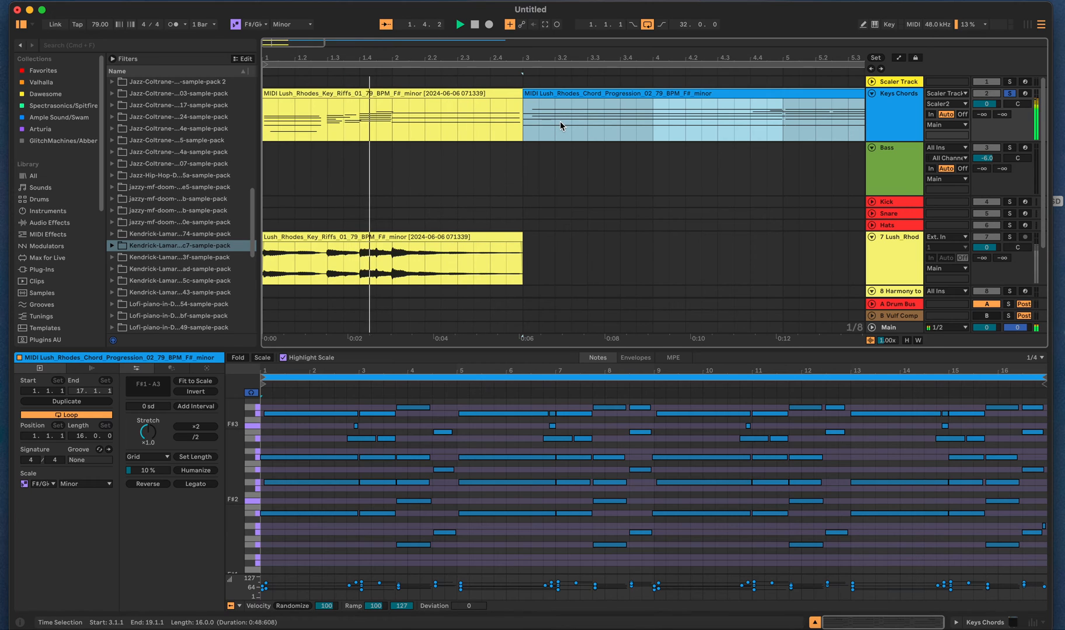
left_click(473, 25)
left_click(474, 24)
left_click(460, 25)
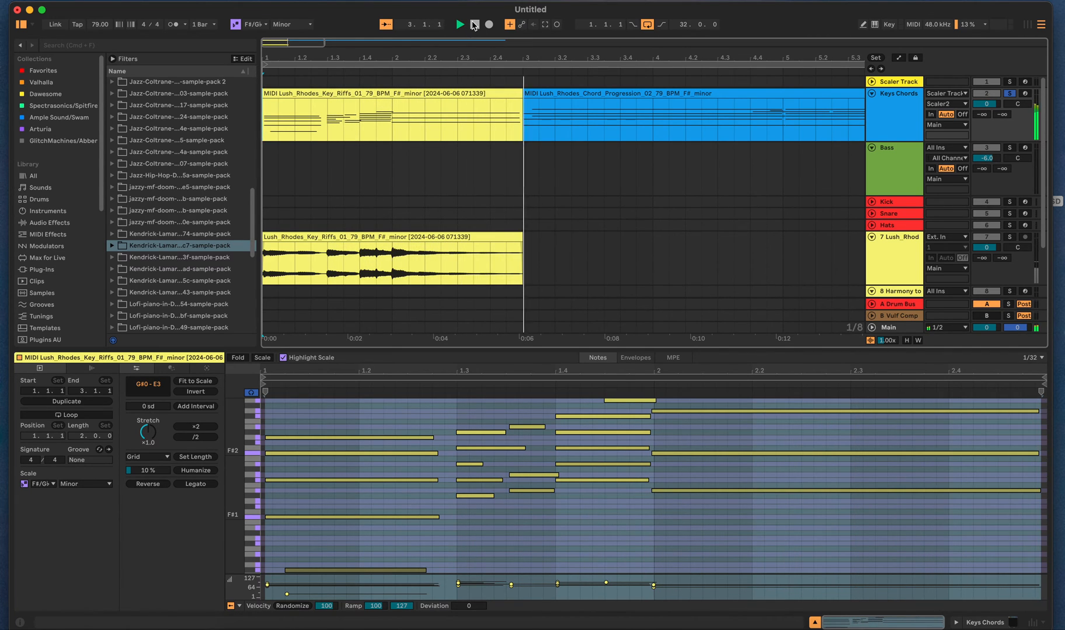
left_click(474, 25)
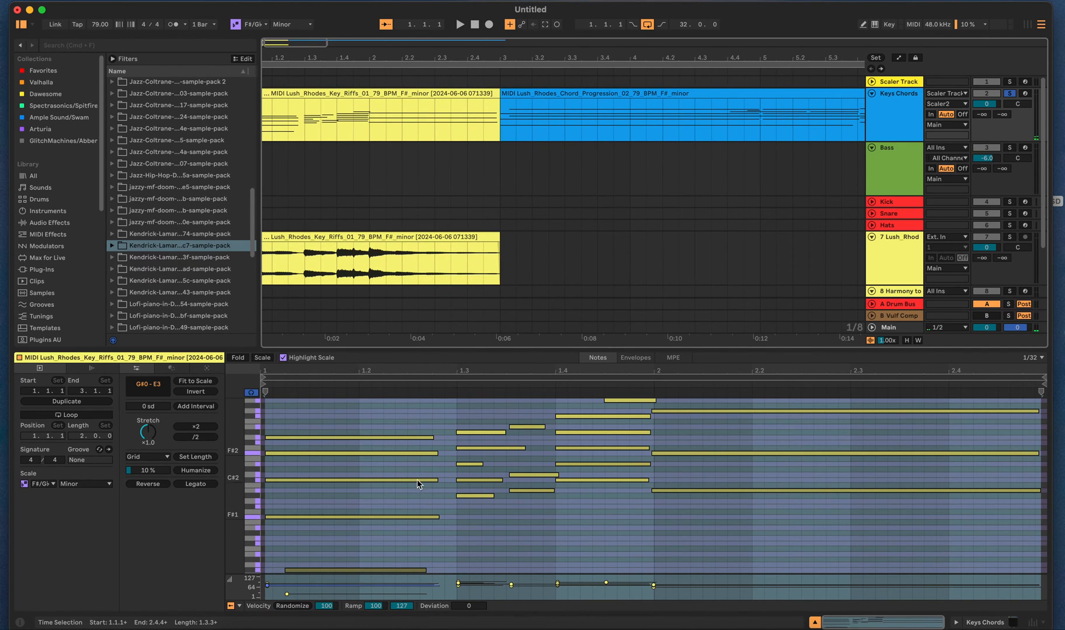
- Try inverting the upper four notes of the key riff's first chord and audition the change
left_click_drag(366, 543, 250, 404)
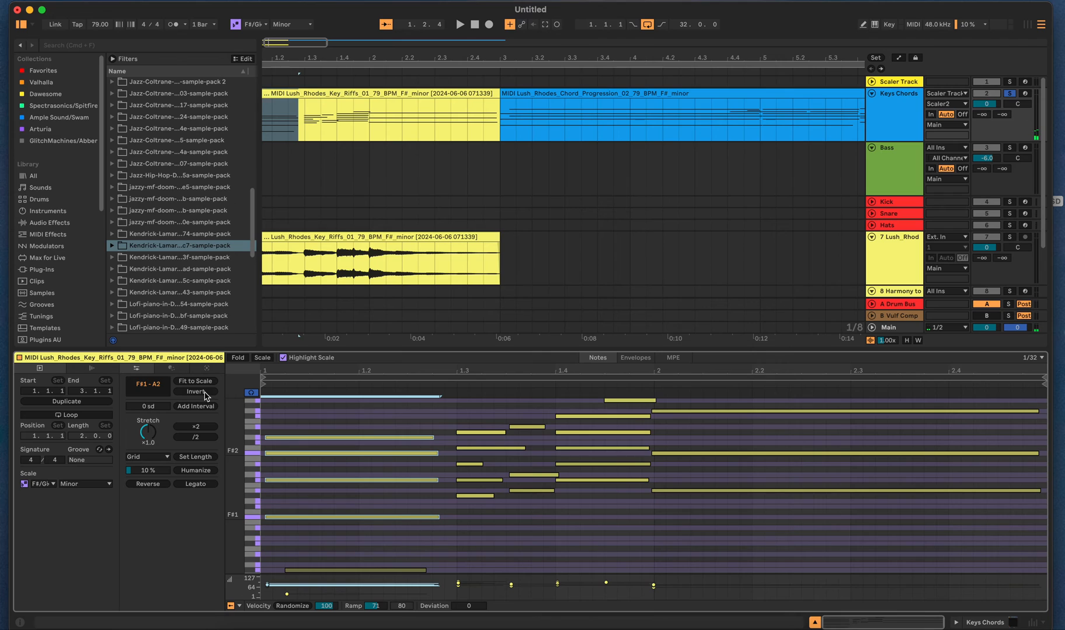
left_click(204, 394)
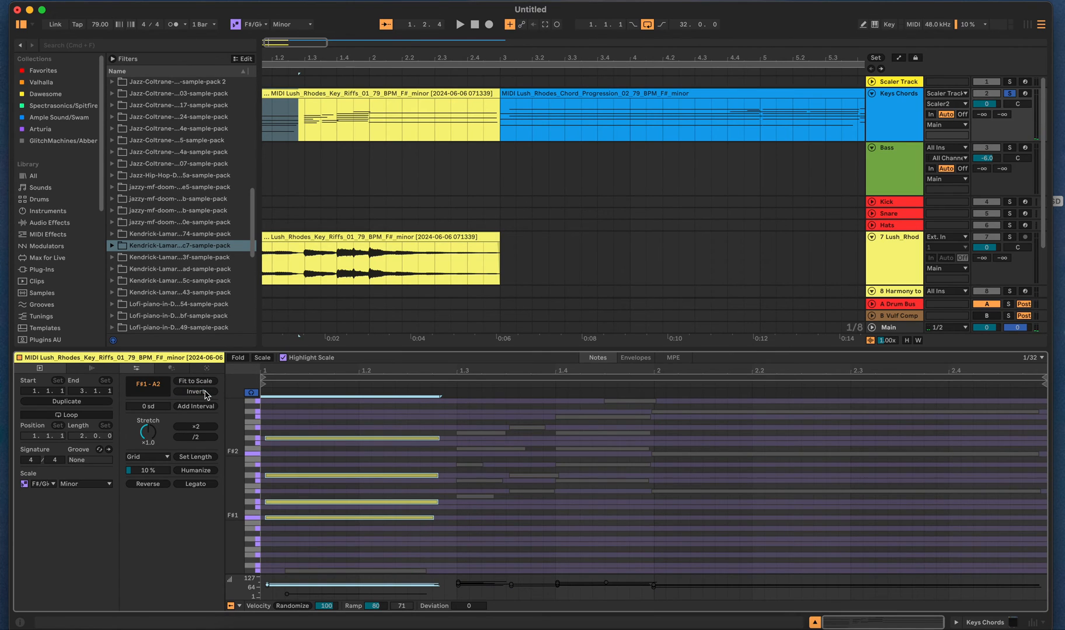
key("space")
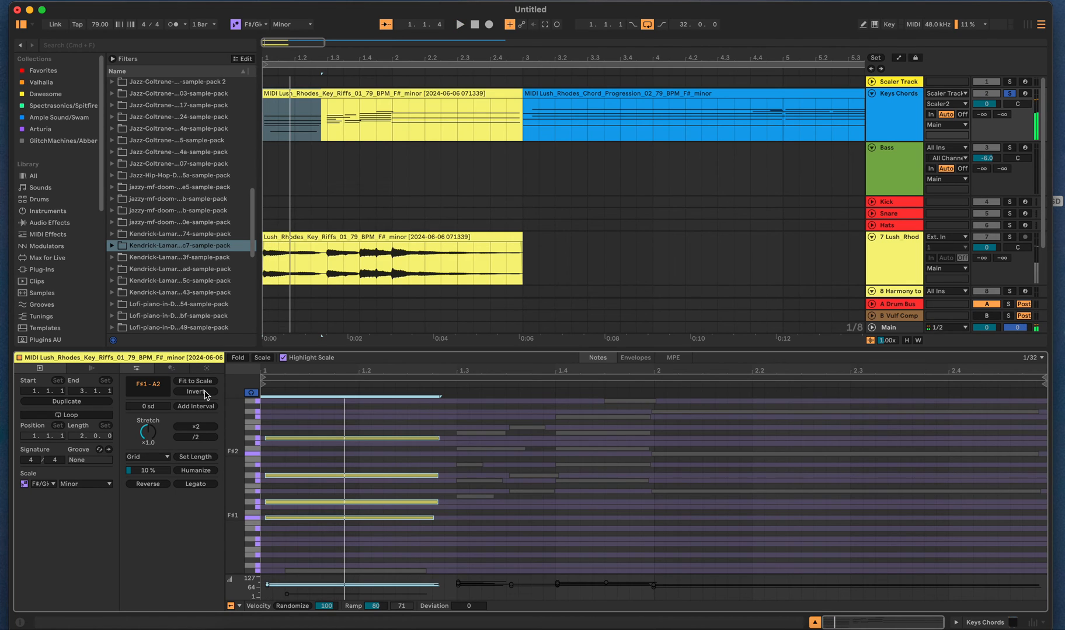
left_click(204, 395)
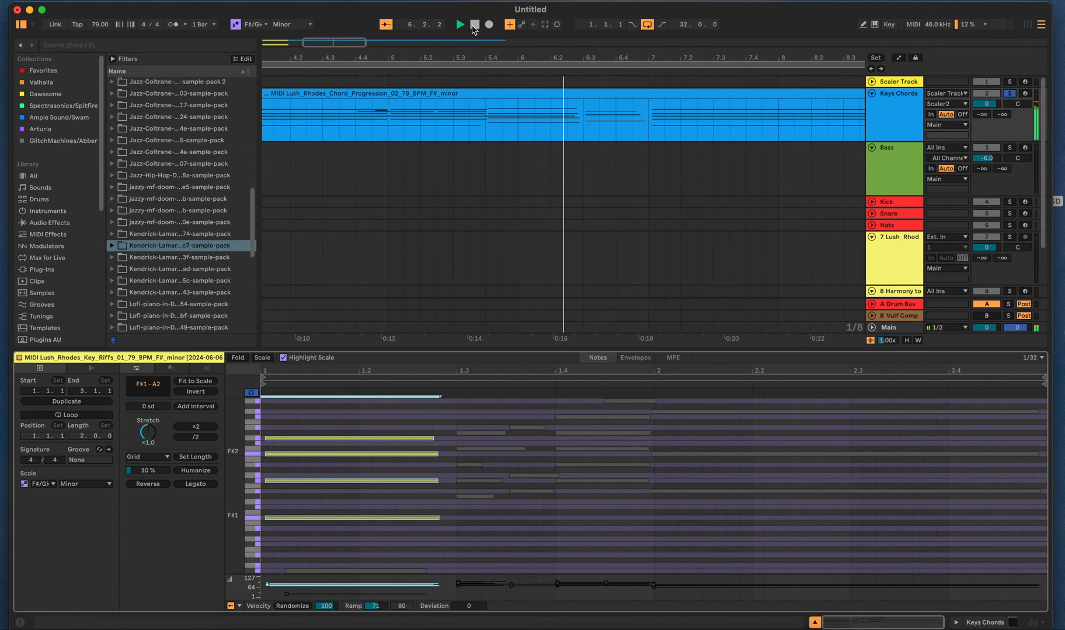
key("space")
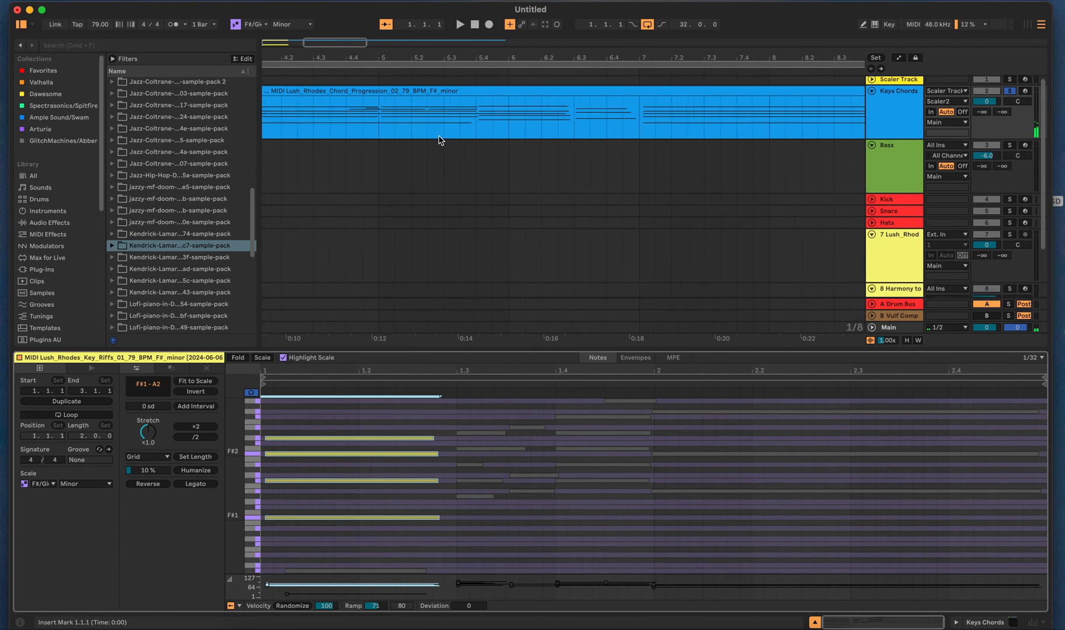
- Delete the Harmony to MIDI track and the Lush_Rhodes audio track
scroll(438, 140, "left", 15)
scroll(439, 140, "down", 1)
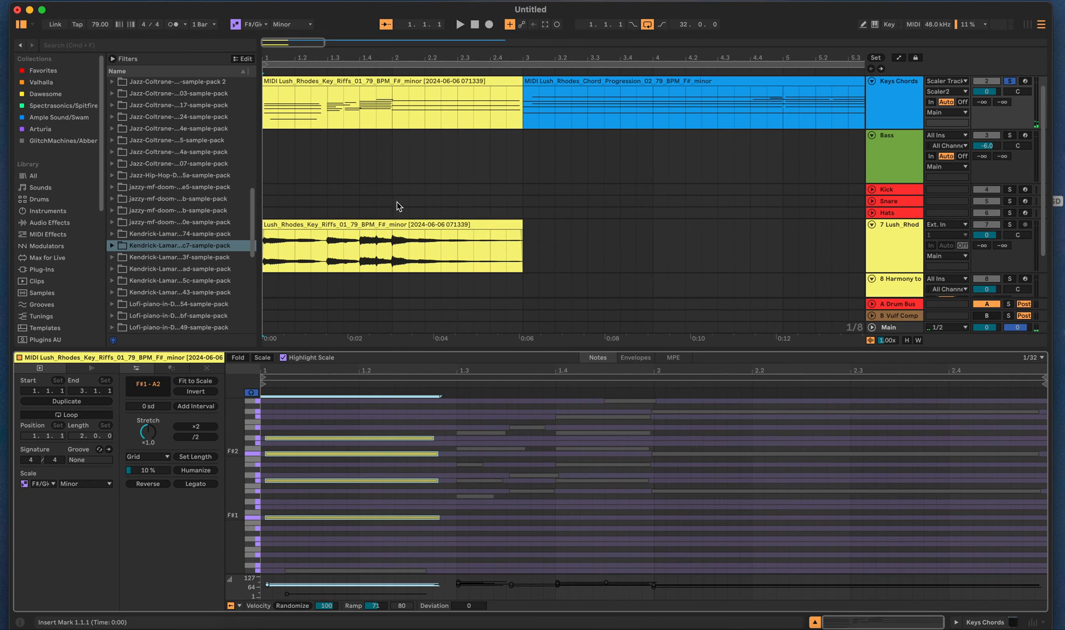
left_click(880, 267)
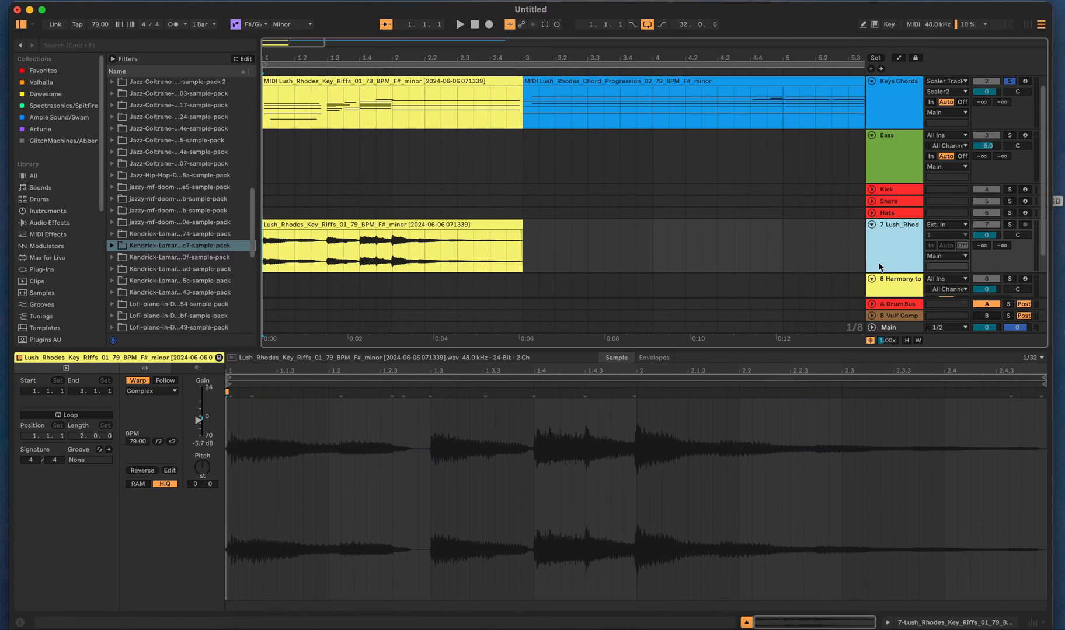
left_click(885, 285)
key("Delete")
left_click(879, 264)
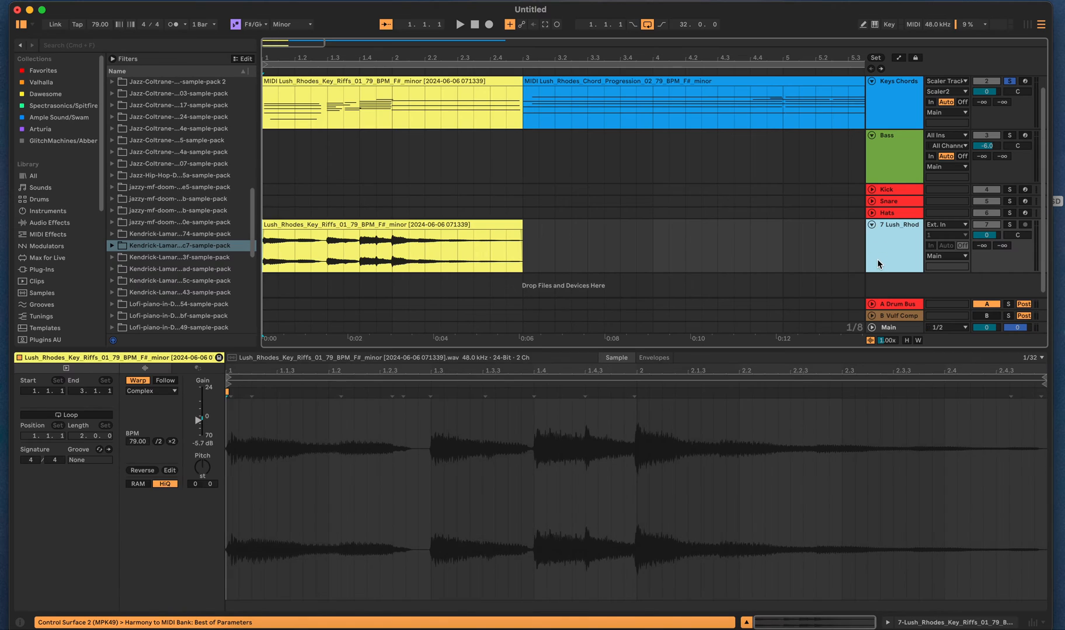
key("Delete")
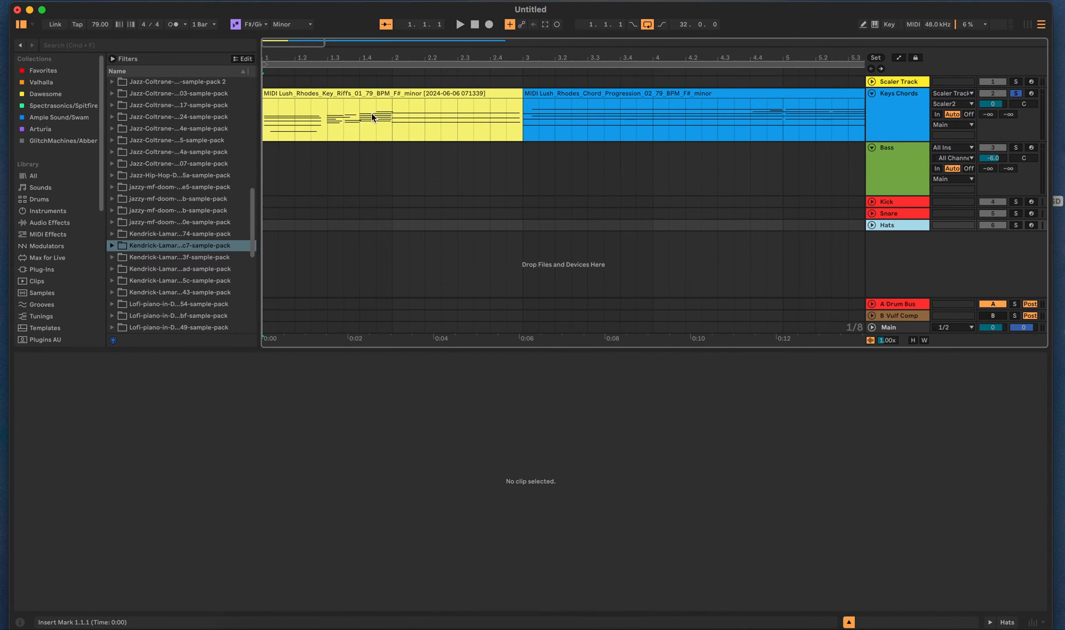
- Shift the upper four notes of the key riff's first chord slightly earlier and play the riff from the start
left_click(366, 95)
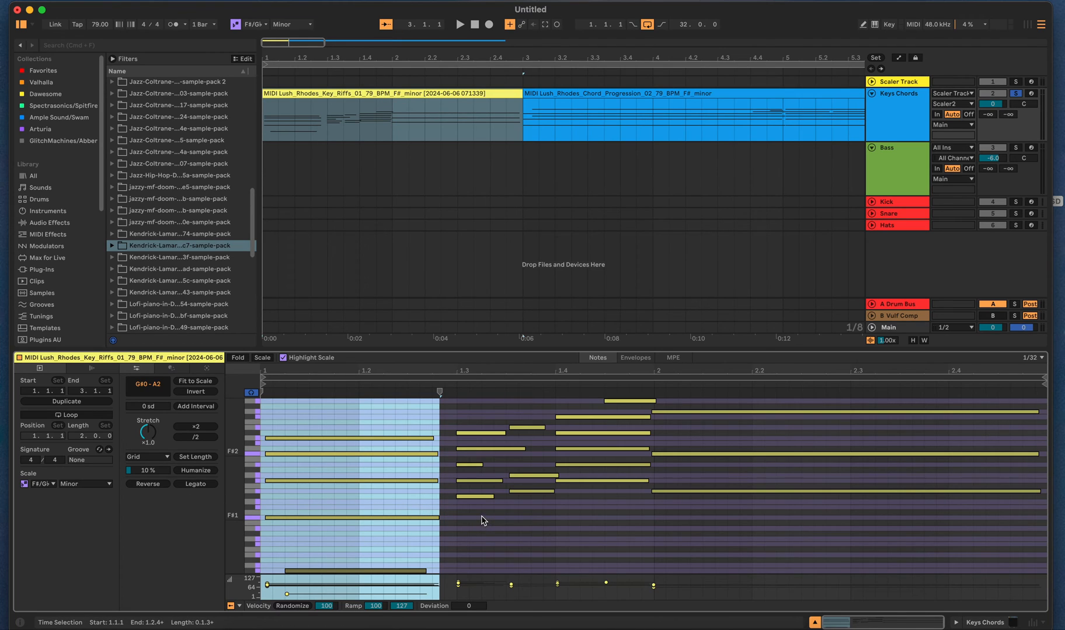
left_click(458, 519)
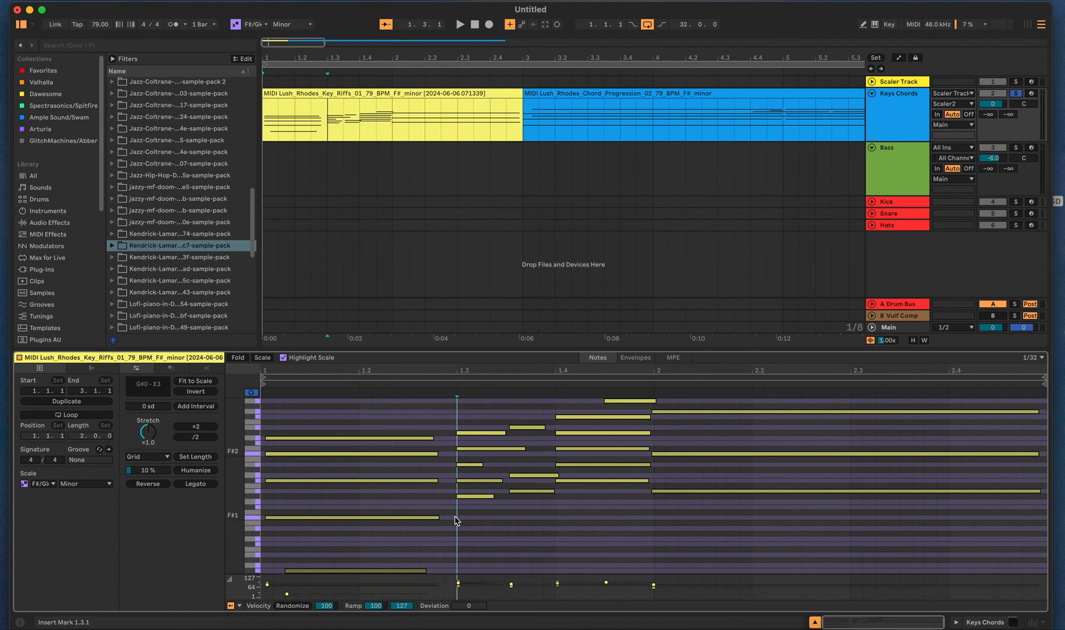
left_click_drag(337, 536, 268, 416)
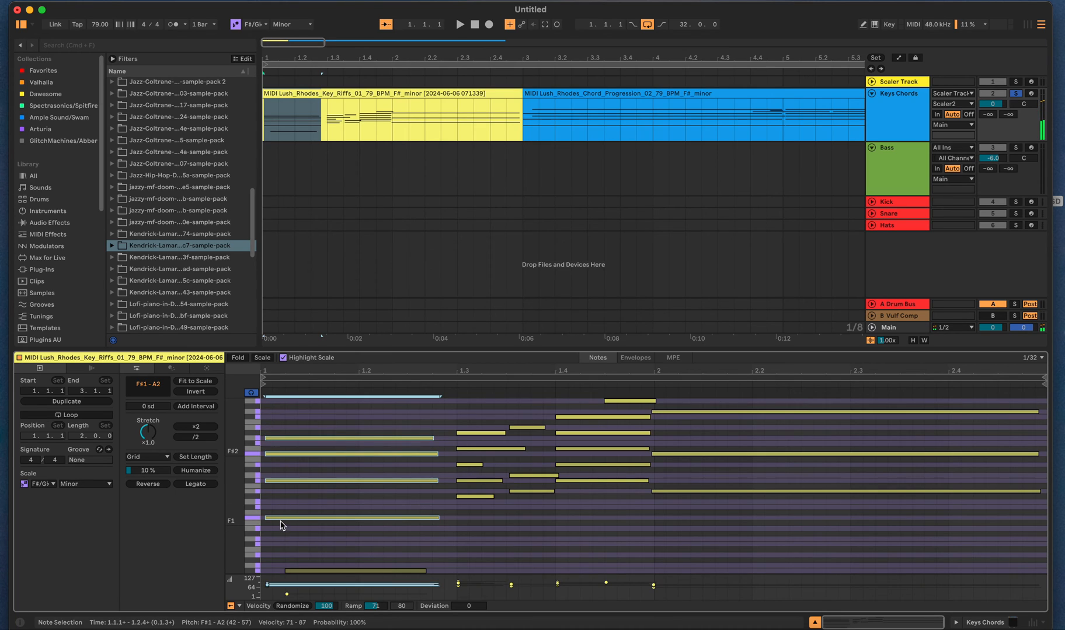
left_click_drag(280, 519, 294, 518)
left_click(293, 519)
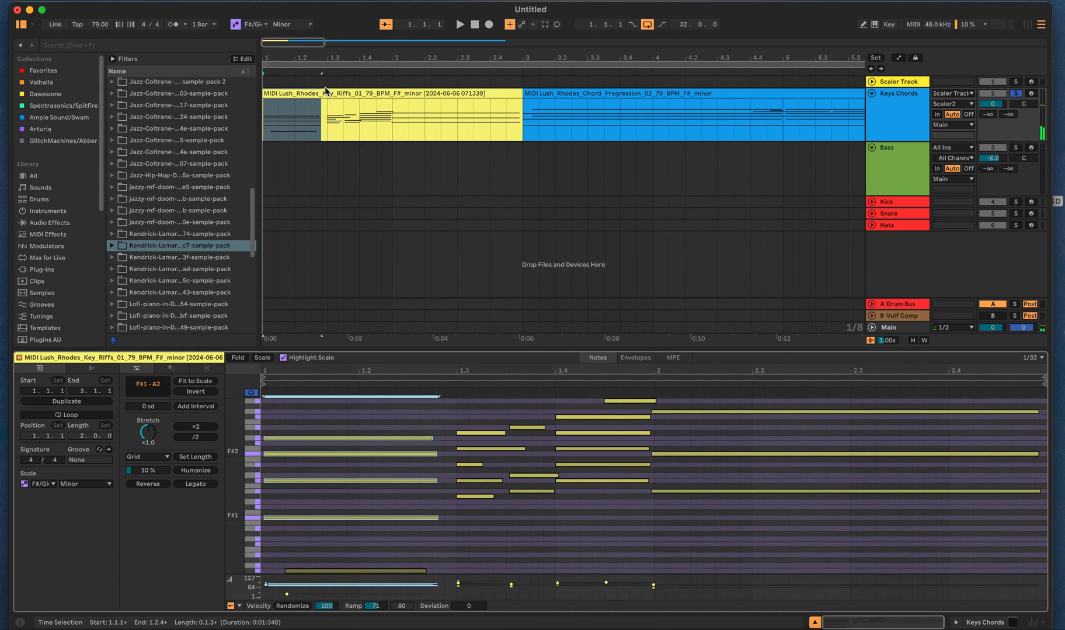
key("space")
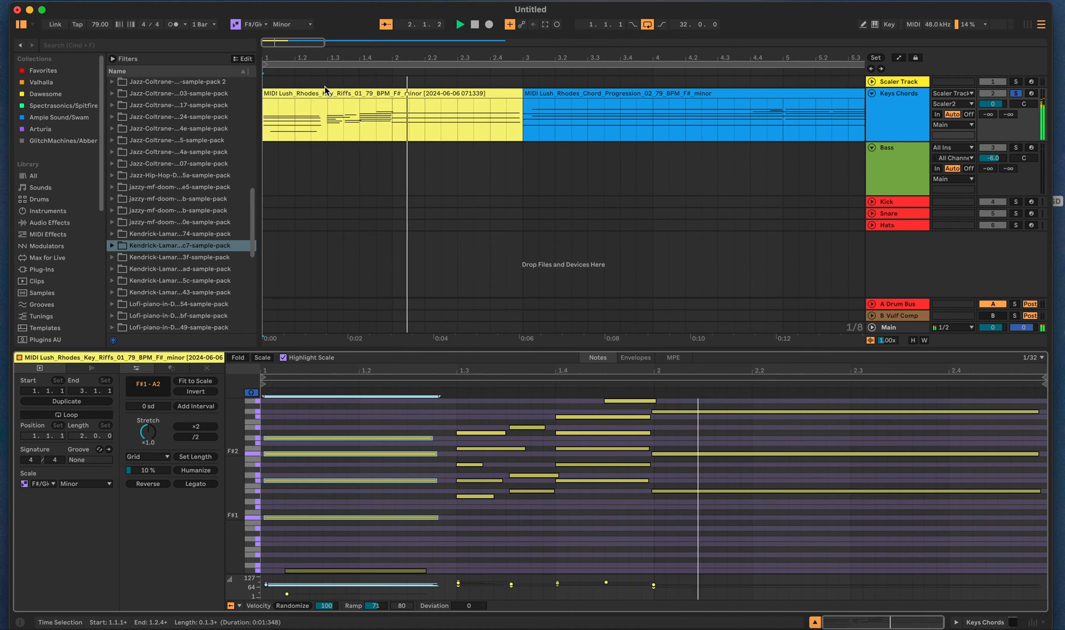
key("space")
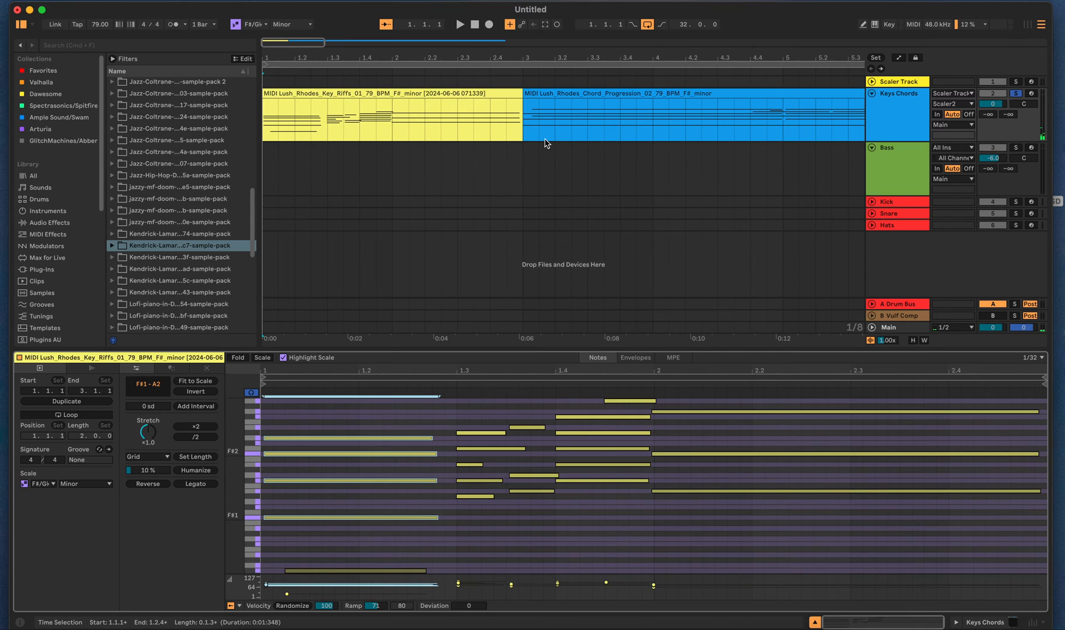
- Display the Keys Chords track's devices and unsolo the track
left_click(478, 94)
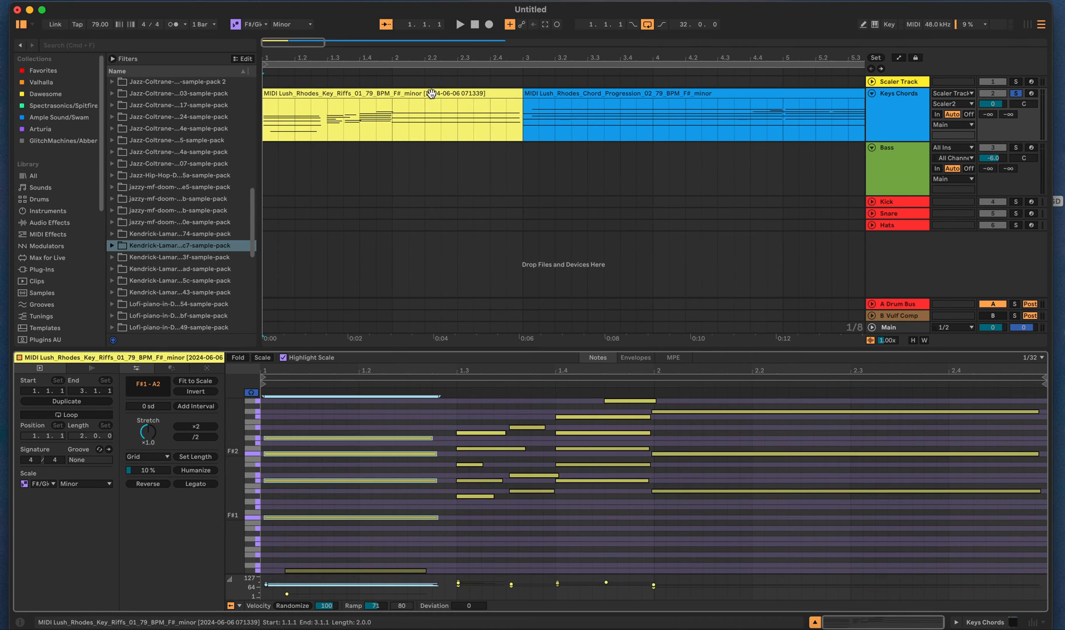
key("shift+Tab")
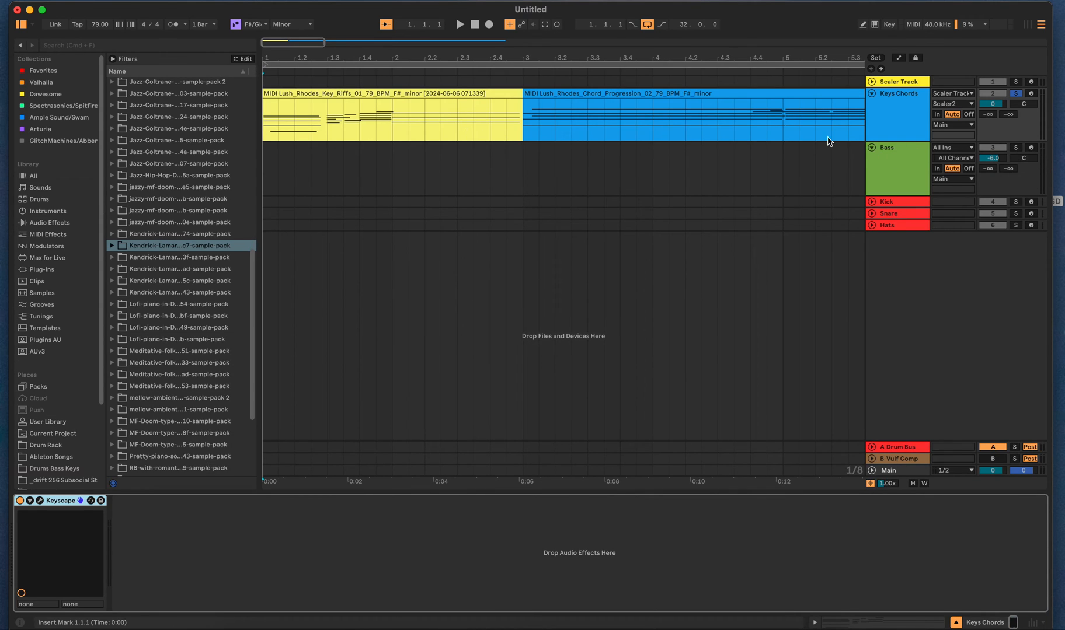
left_click(1015, 94)
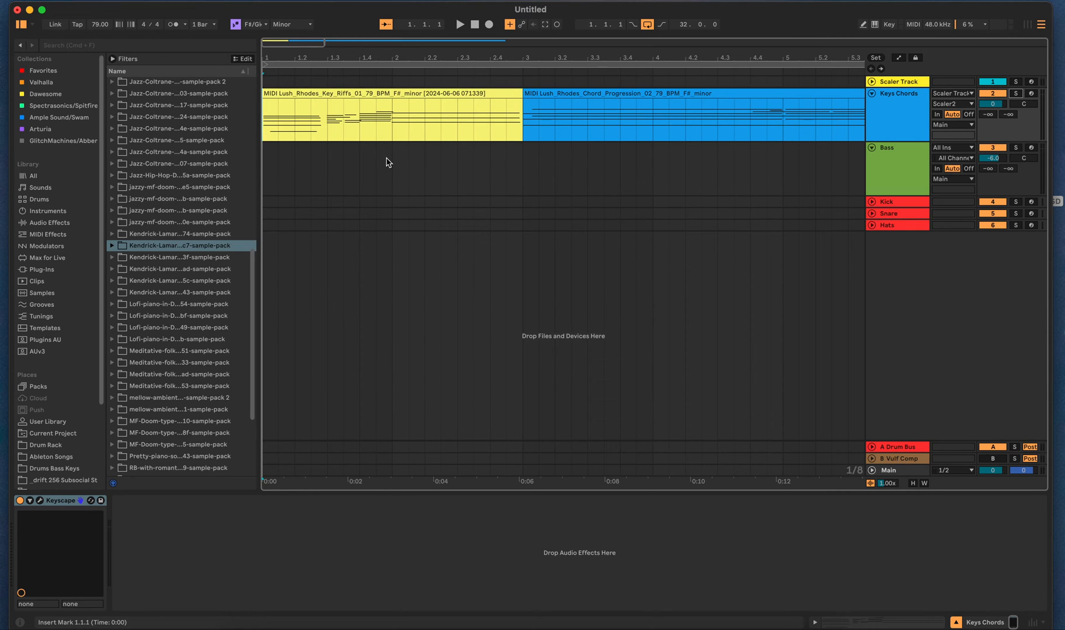
- Open the chord progression clip's notes and play the clip from its start at bar 3
key("minus")
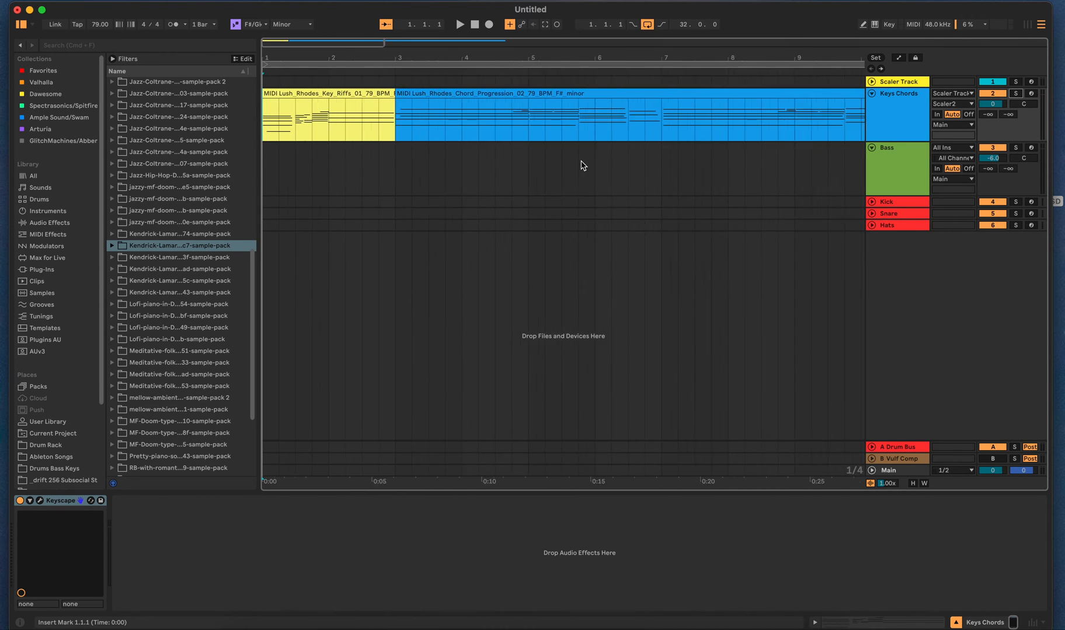
key("minus")
key("minus")
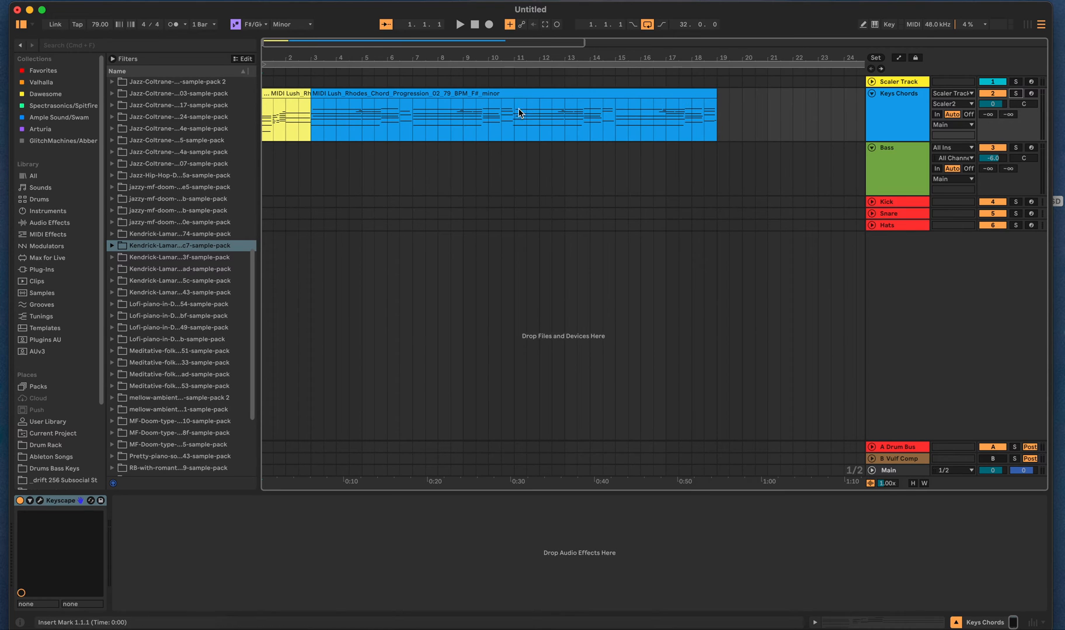
double_click(462, 95)
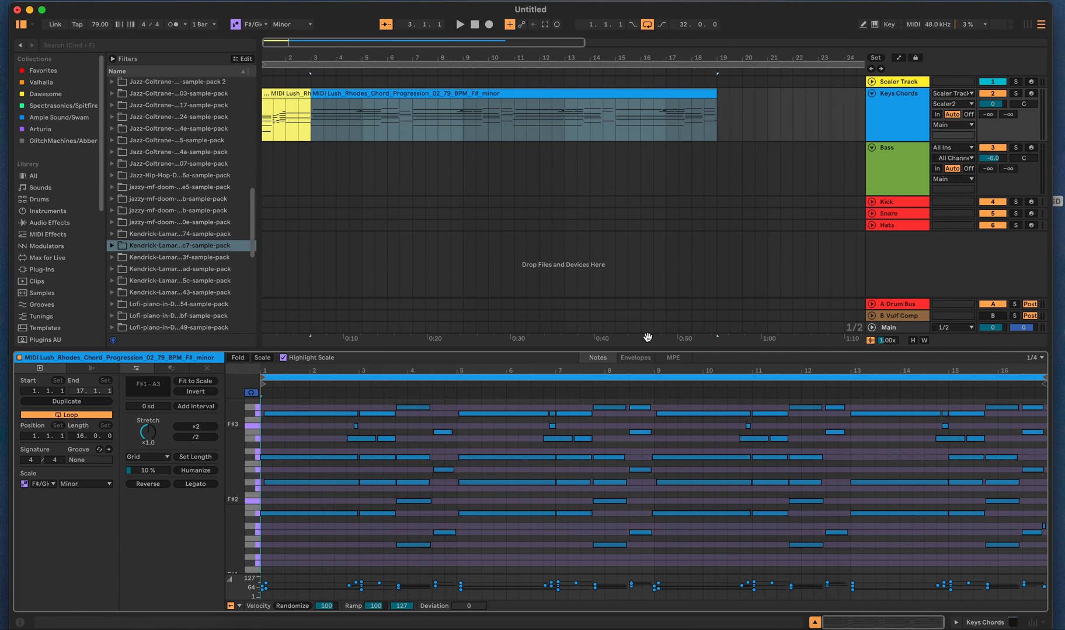
left_click(585, 95)
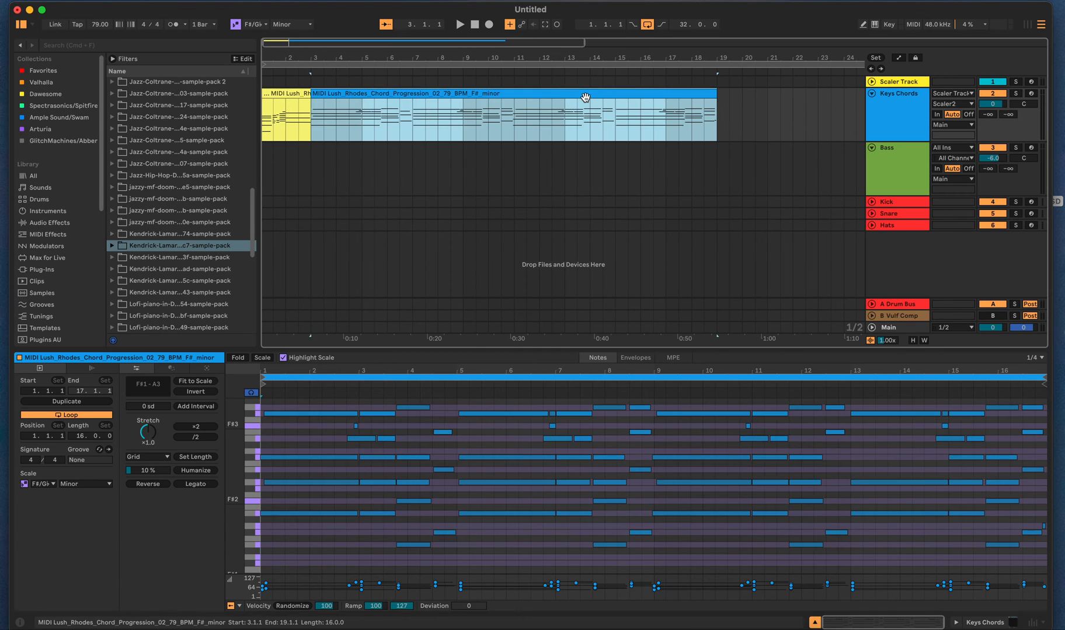
key("space")
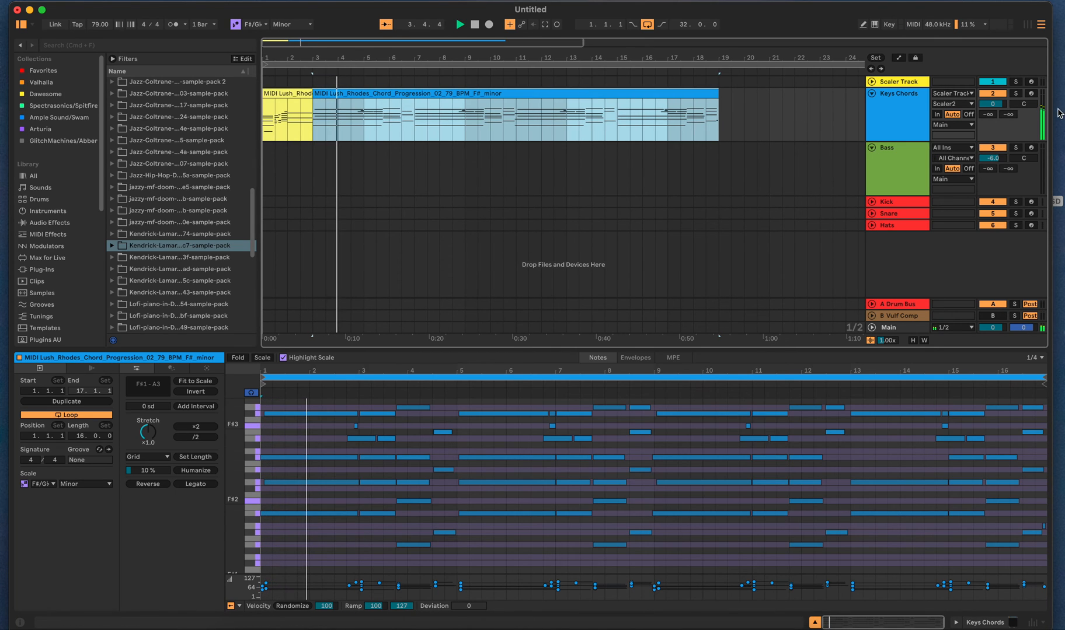
- Arm the Keys Chords track for recording, stop playback and open the Scaler2 plugin on the Scaler Track
left_click(1032, 95)
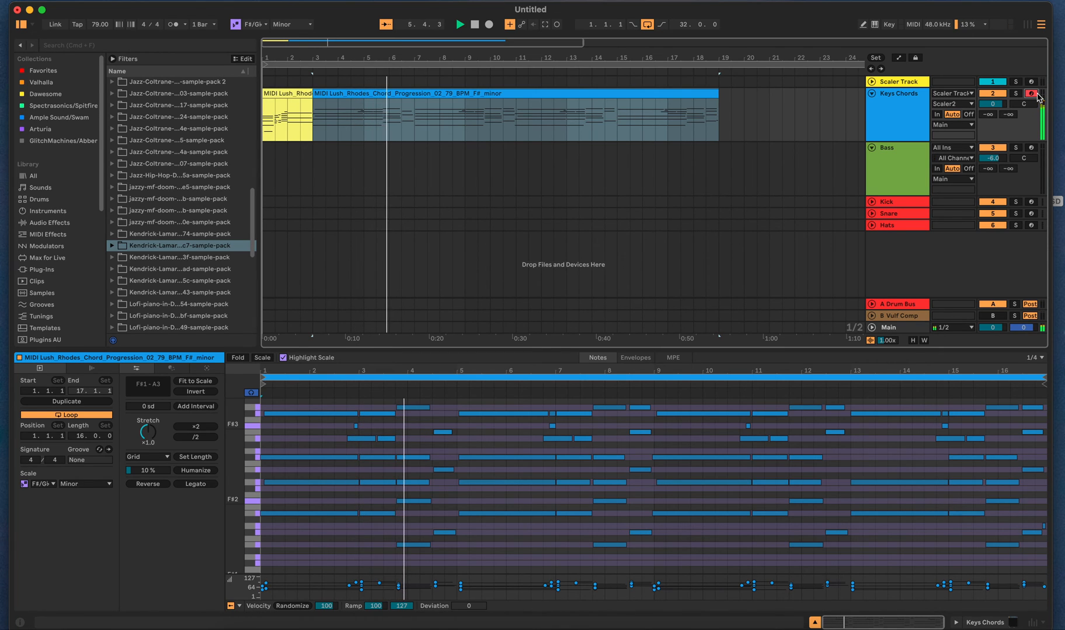
left_click(474, 24)
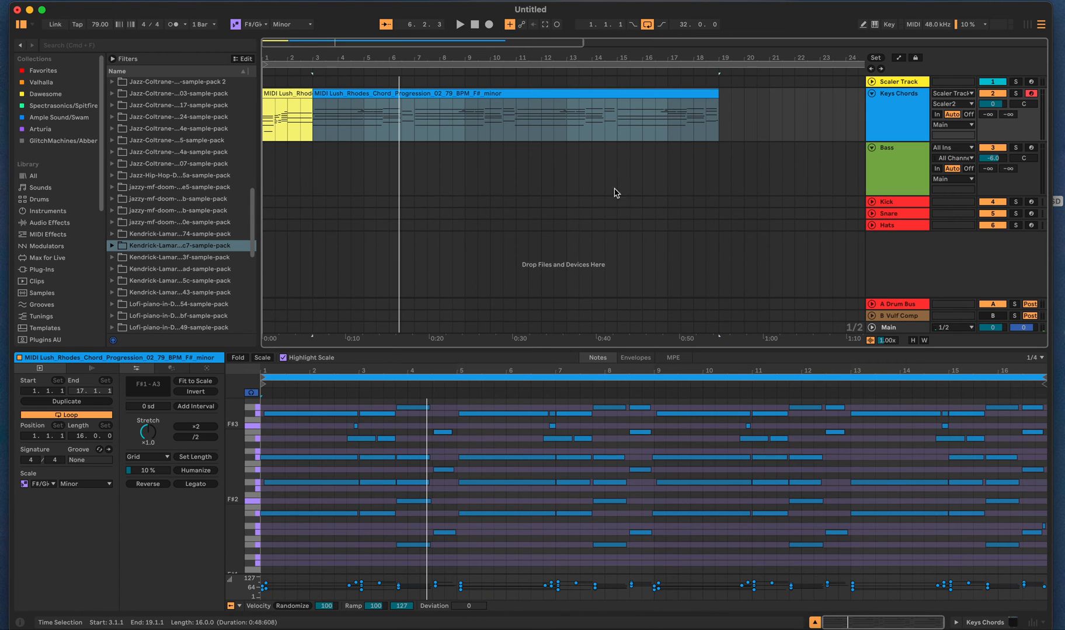
left_click(722, 86)
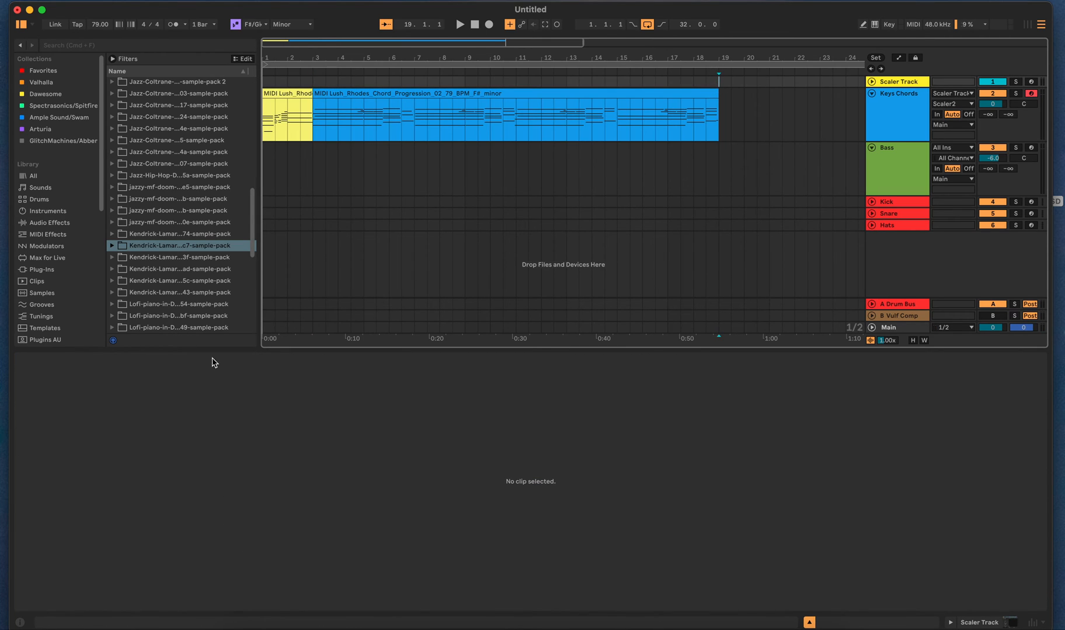
key("shift+Tab")
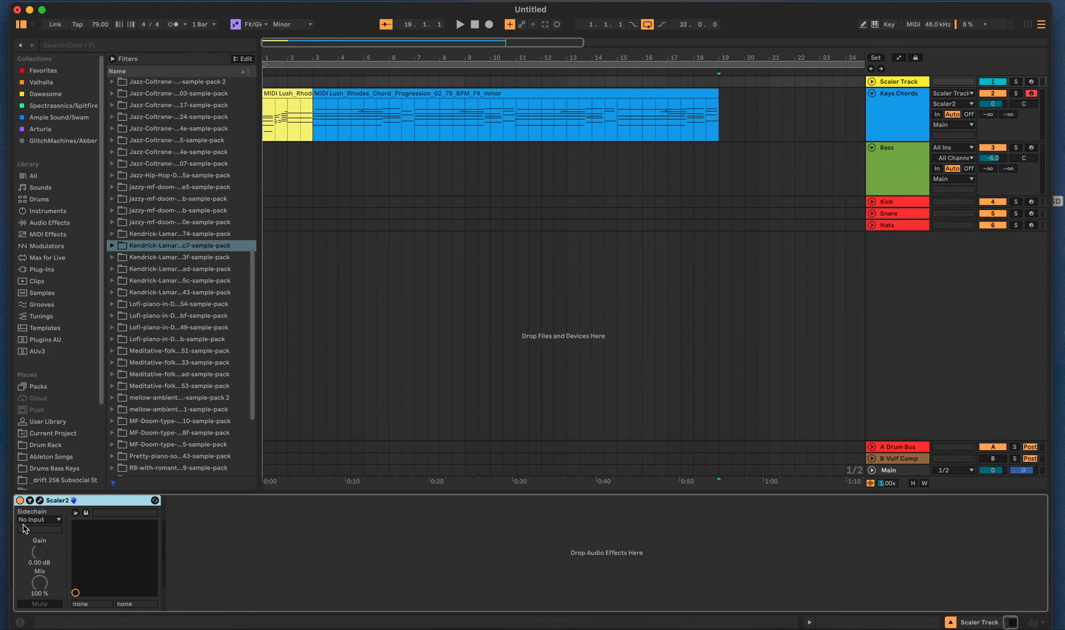
left_click(40, 501)
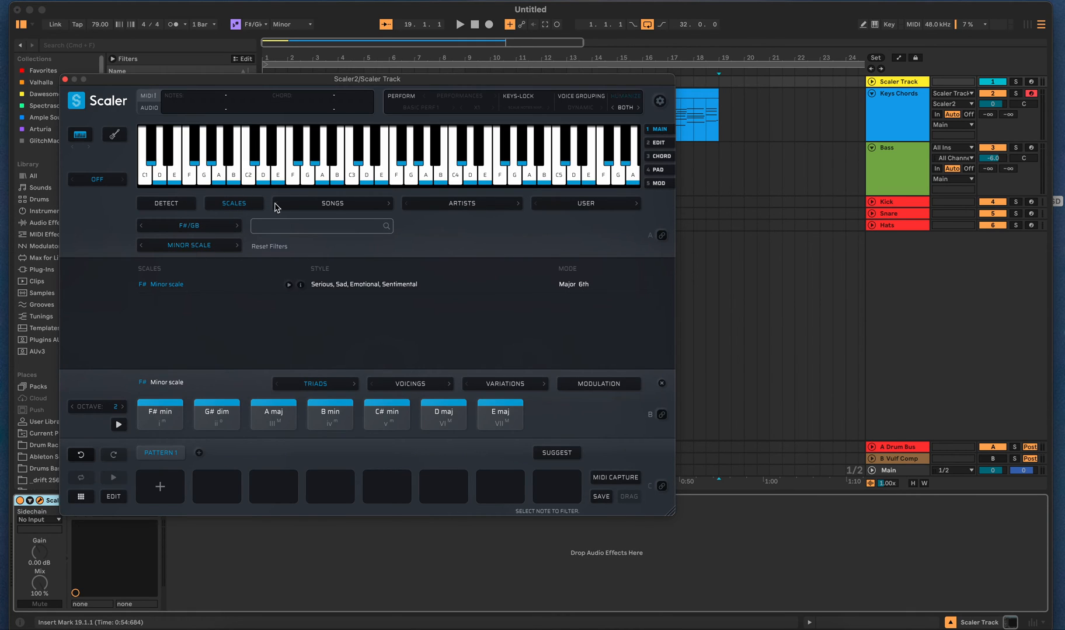
- Try out notes on Scaler2's keyboard over the arrangement played from the start, finishing with the plugin closed and Keys Chords disarmed
left_click(220, 177)
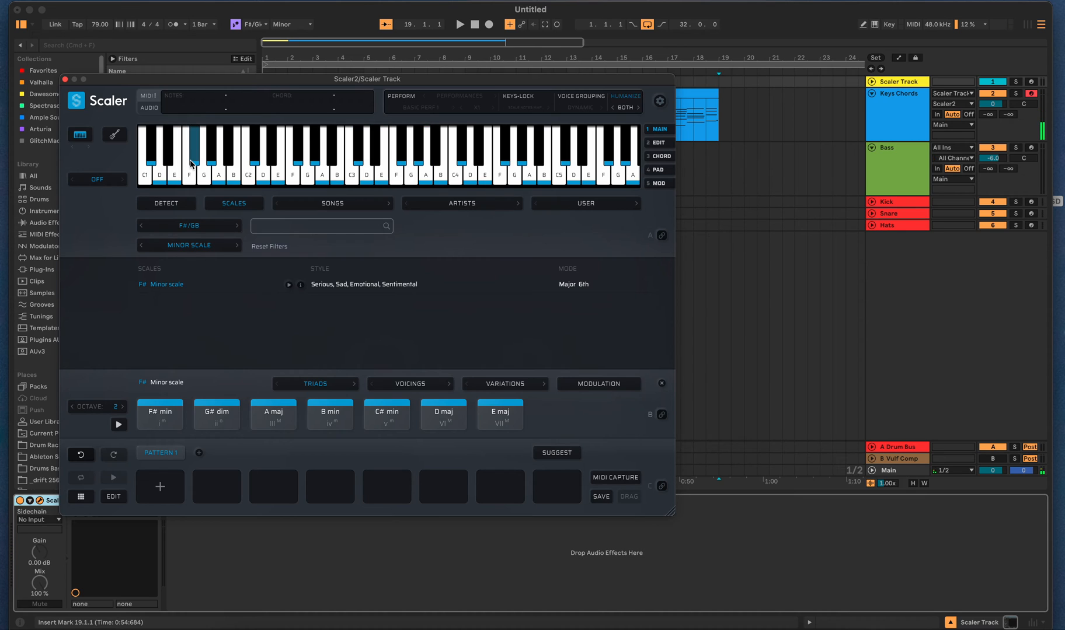
key("space")
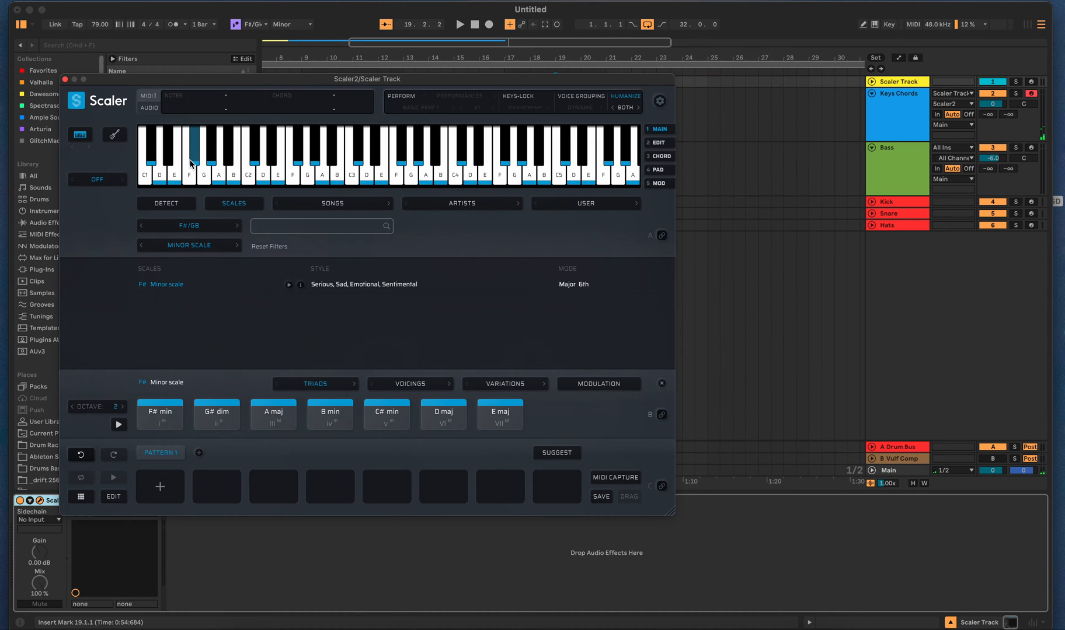
key("space")
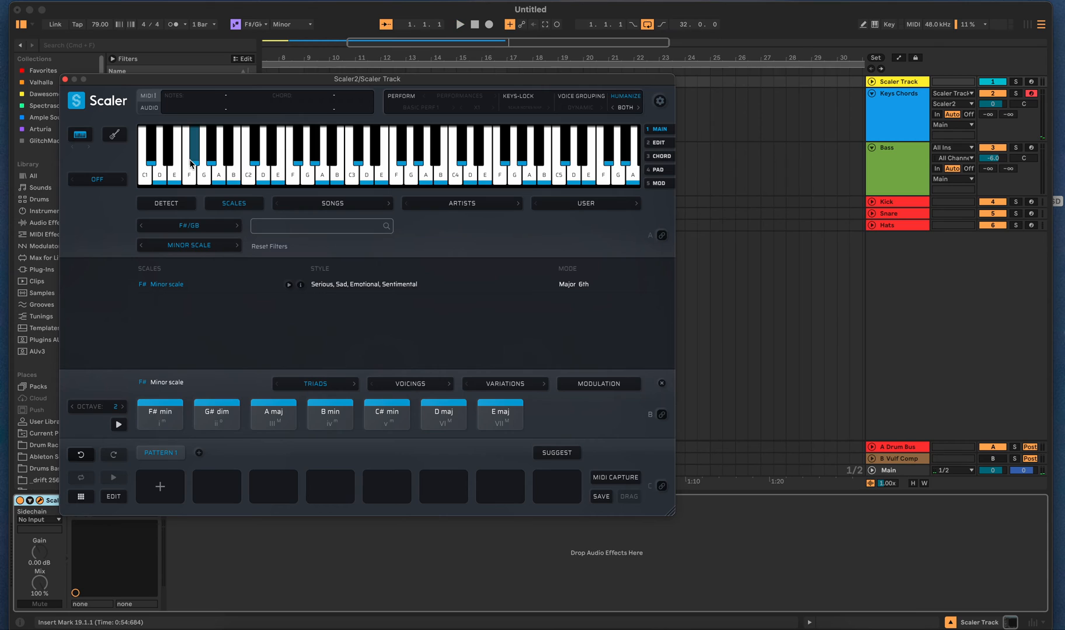
key("Home")
key("space")
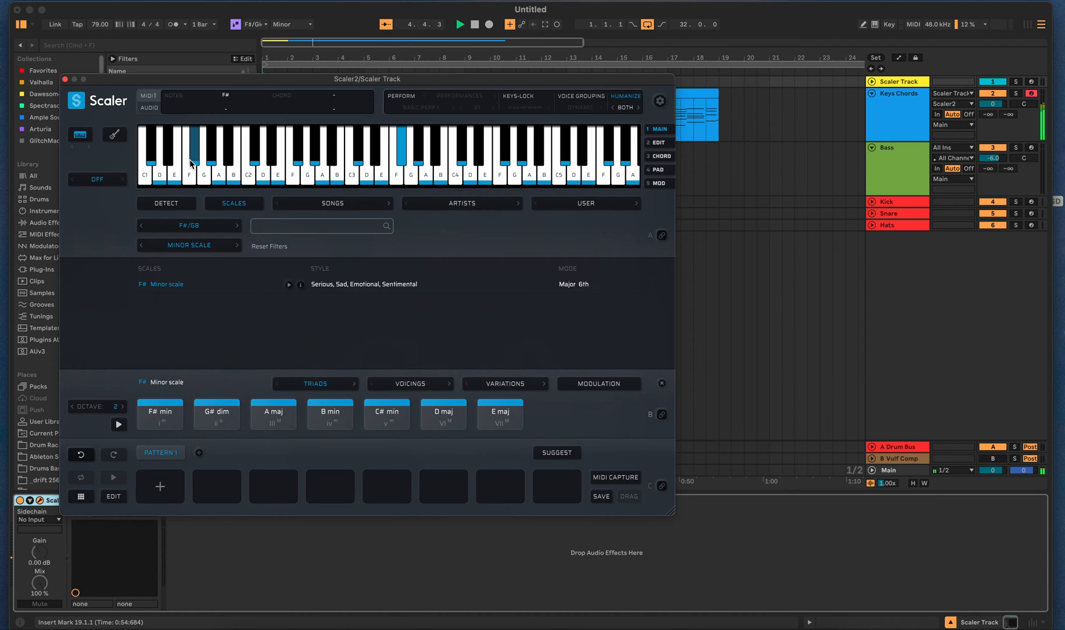
left_click(474, 26)
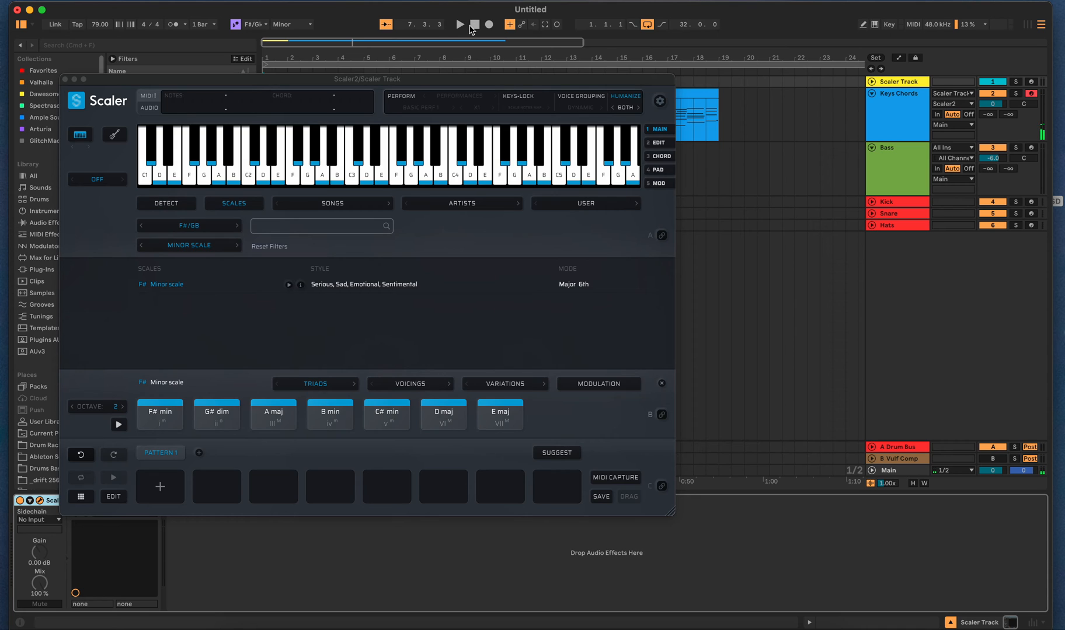
left_click(66, 78)
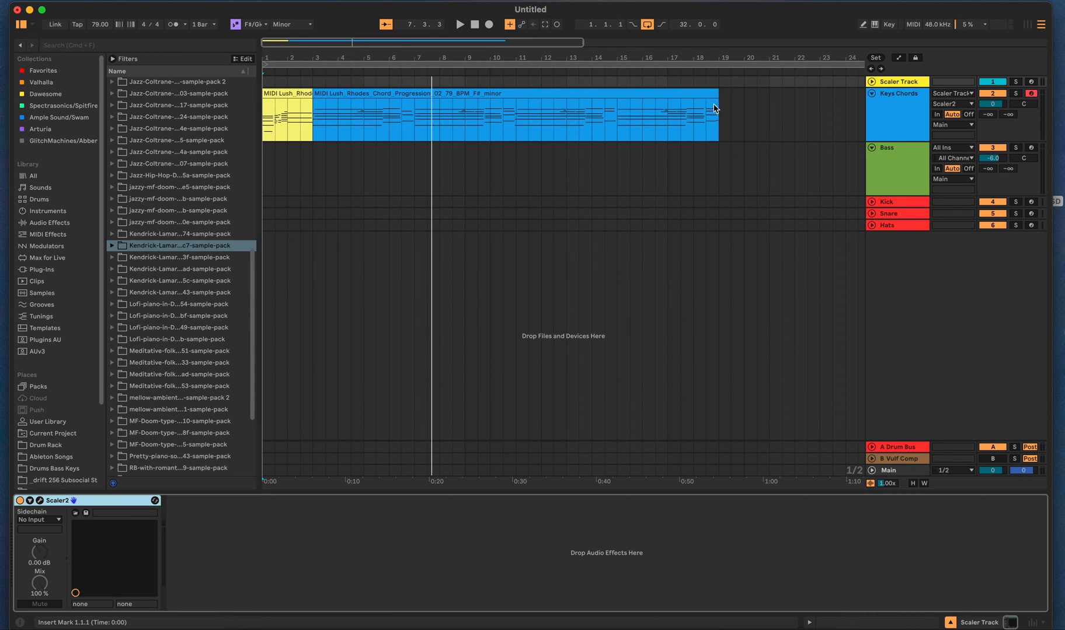
left_click(1031, 93)
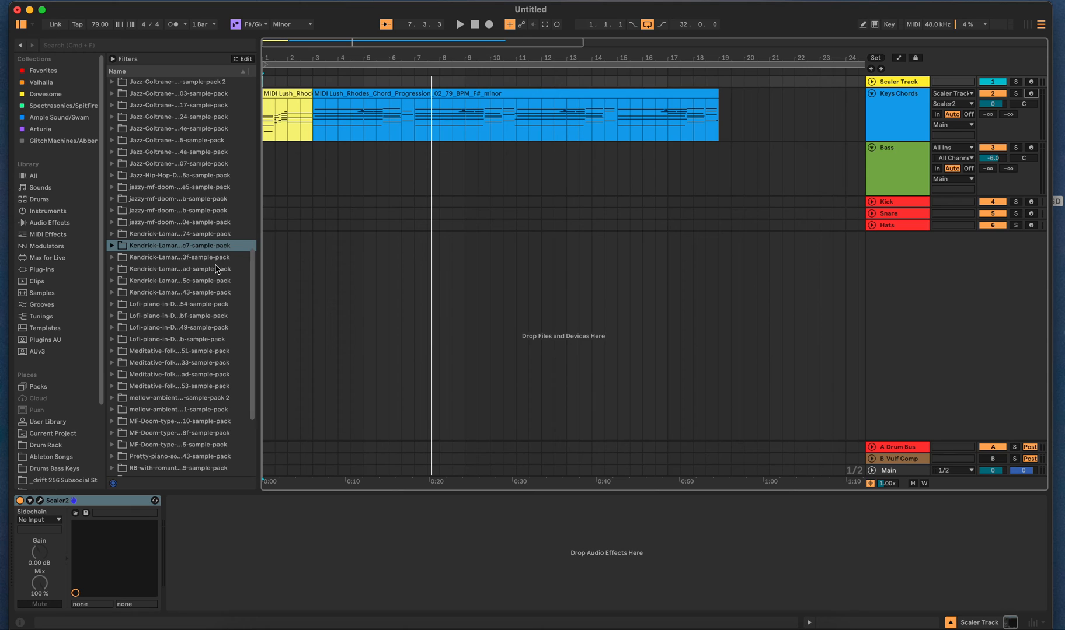
- Open the Guitar folder in the Kendrick-Lamar...3f sample pack and audition its Bahamas and Palm_Tree guitar samples
scroll(202, 267, "down", 1)
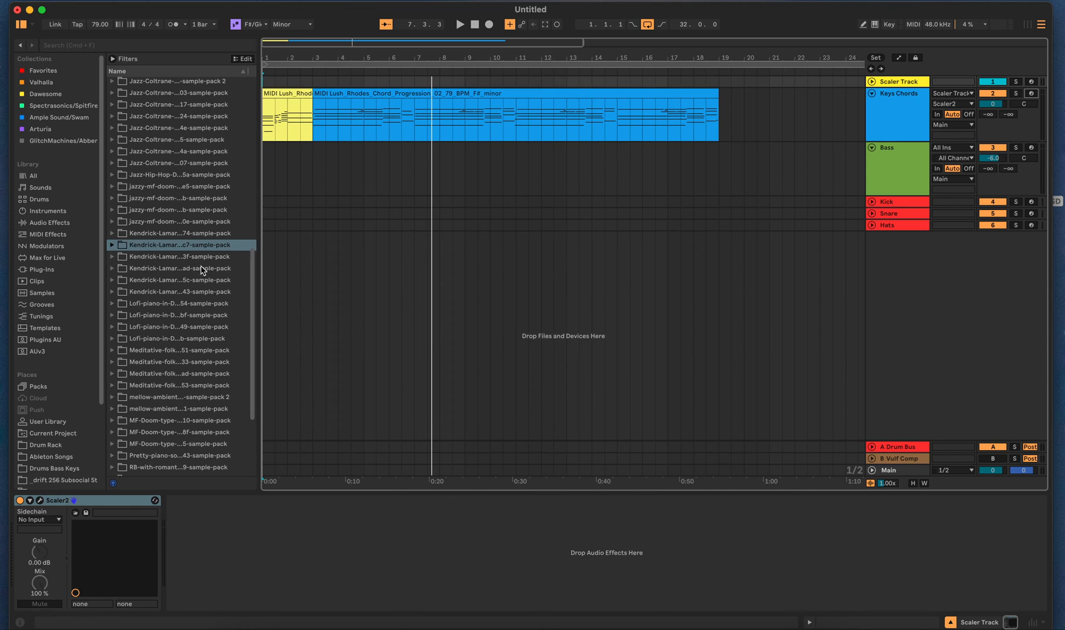
left_click(111, 258)
left_click(118, 270)
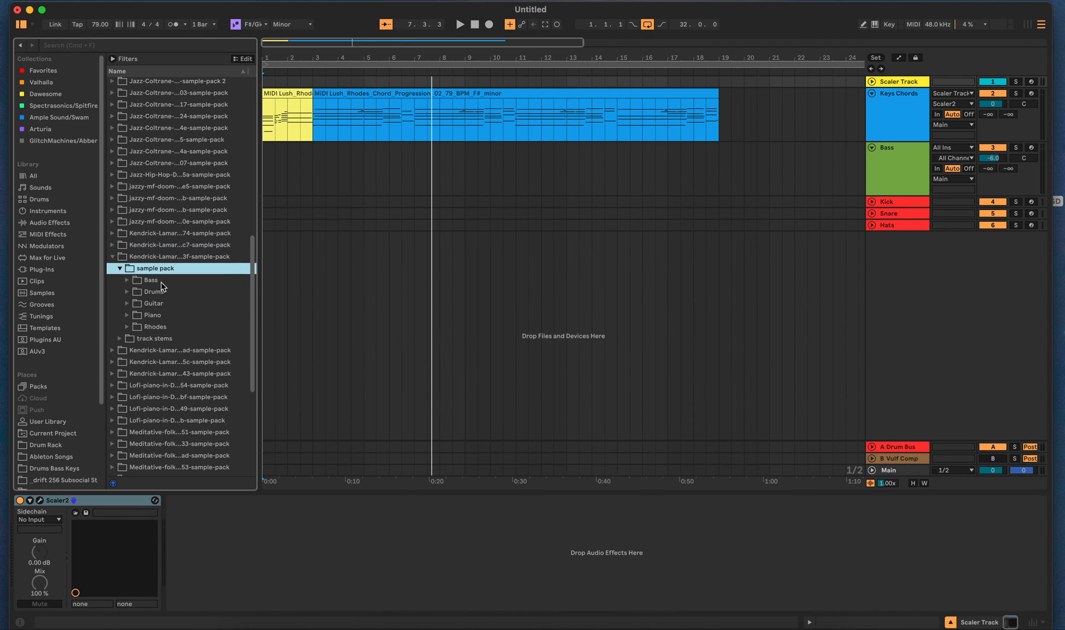
left_click(126, 303)
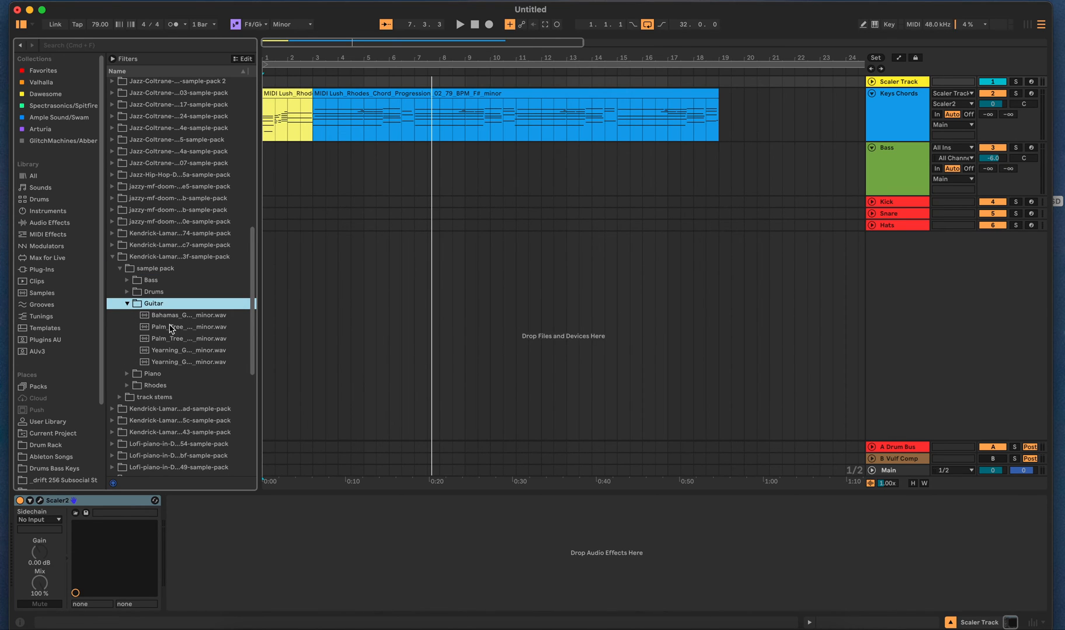
key("Down")
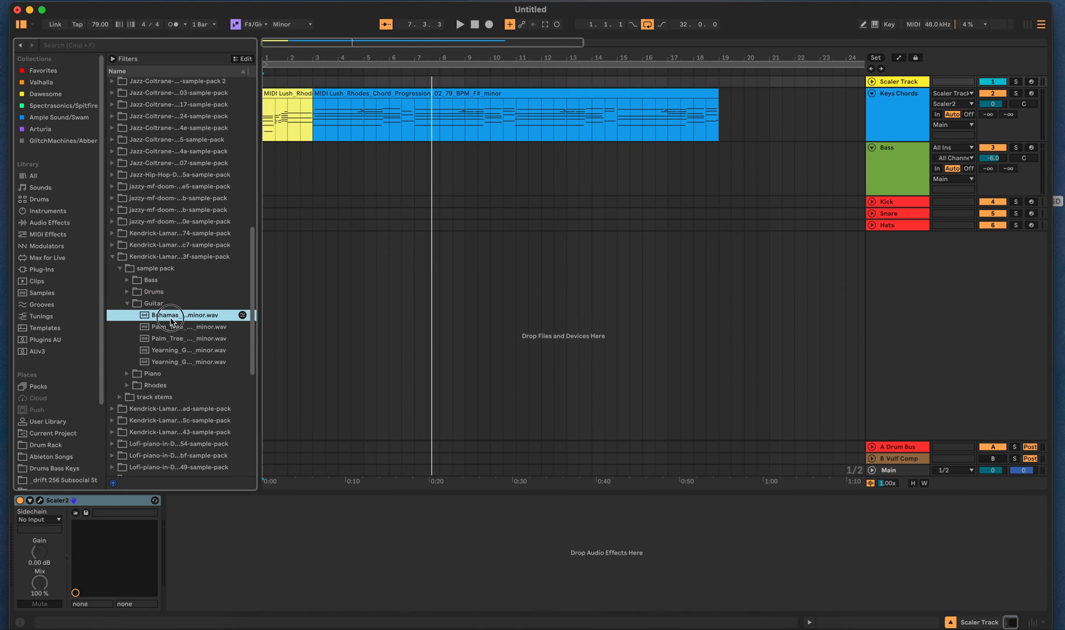
key("Down")
key("Down")
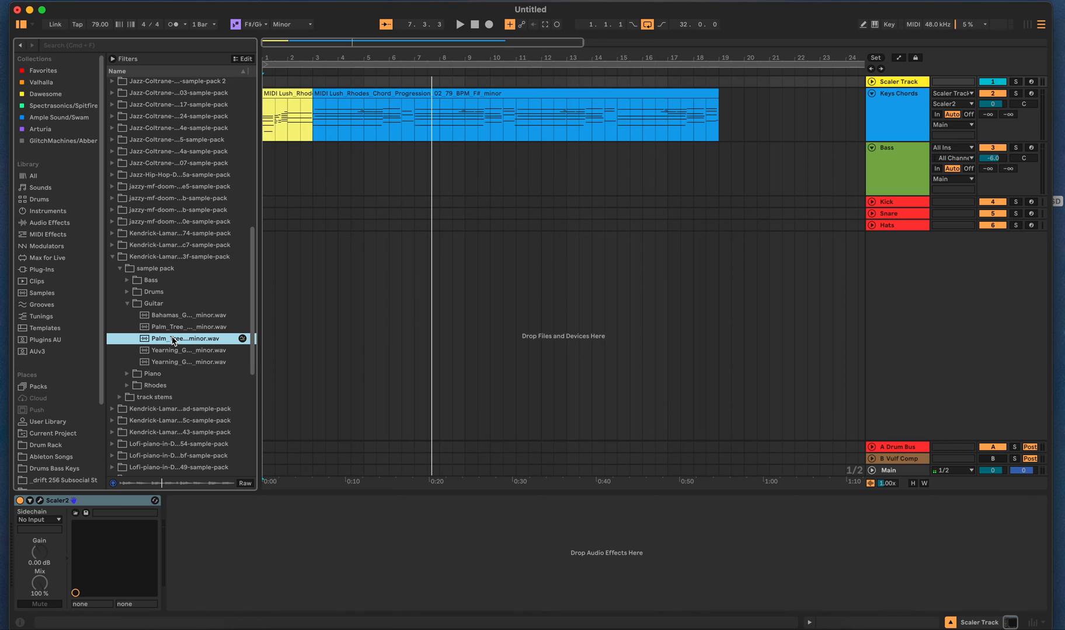
- Place the Palm_Tree_Guitars_Sprung_Lead_Riff_01 sample on a new audio track at bar 3 and play it with the chords
left_click_drag(172, 341, 314, 286)
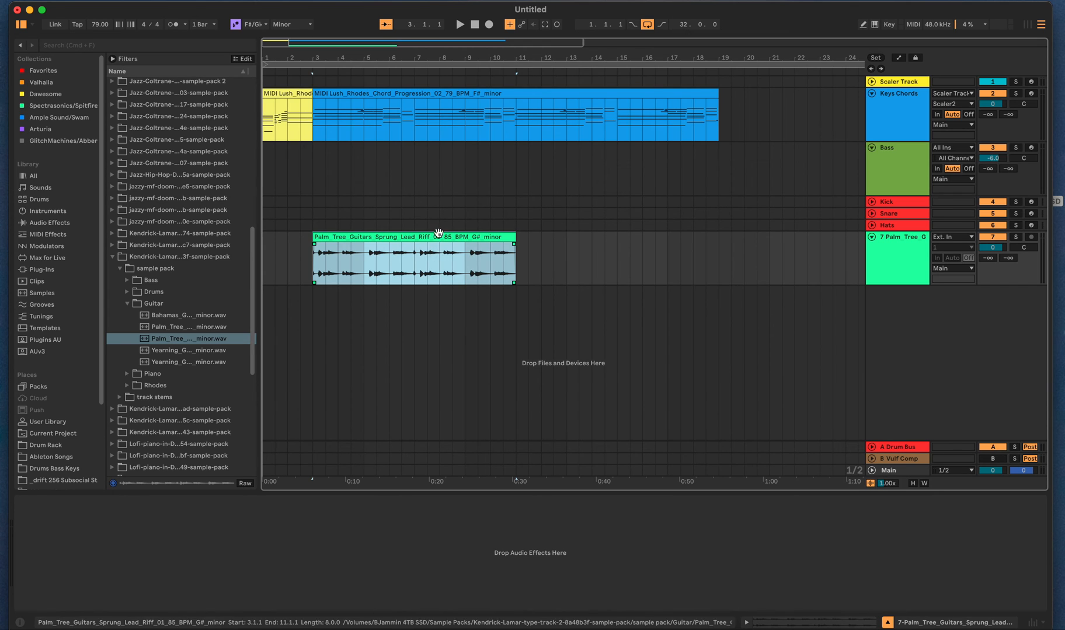
double_click(434, 237)
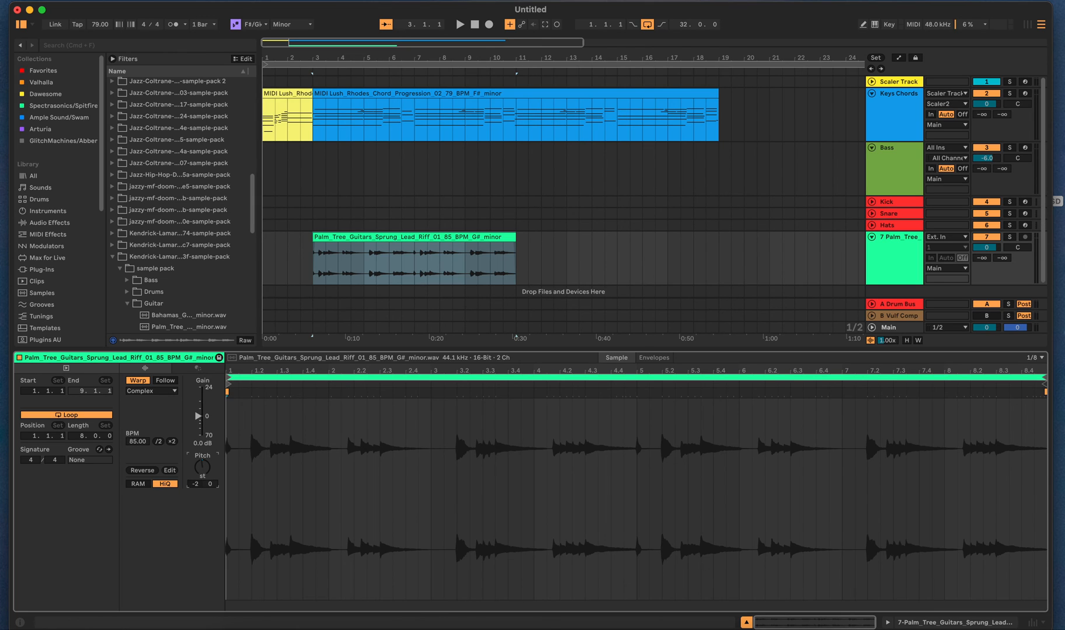
left_click(351, 240)
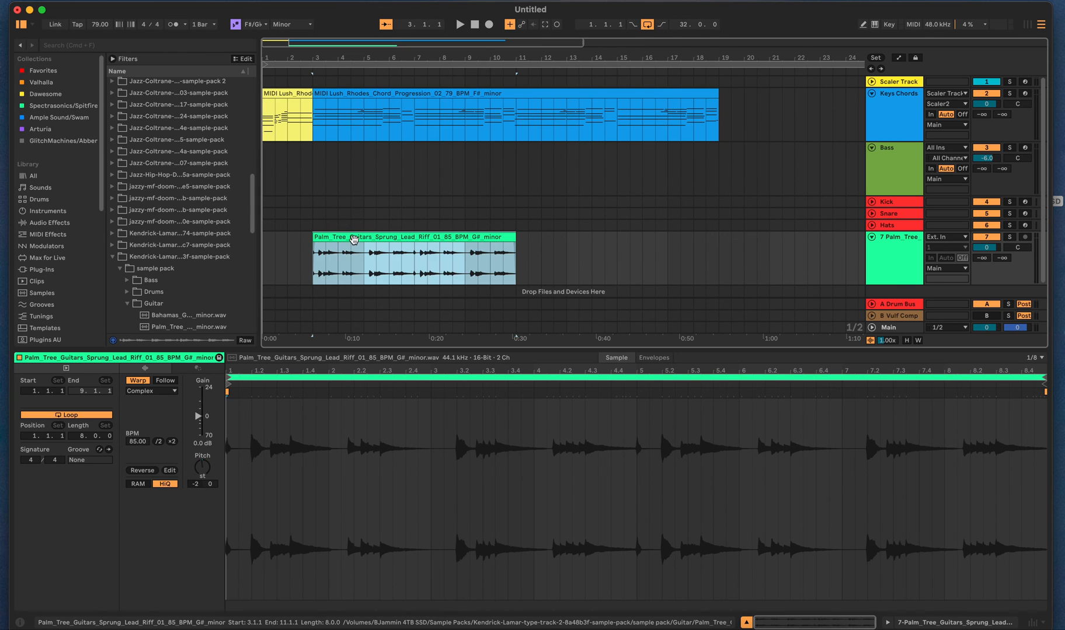
key("space")
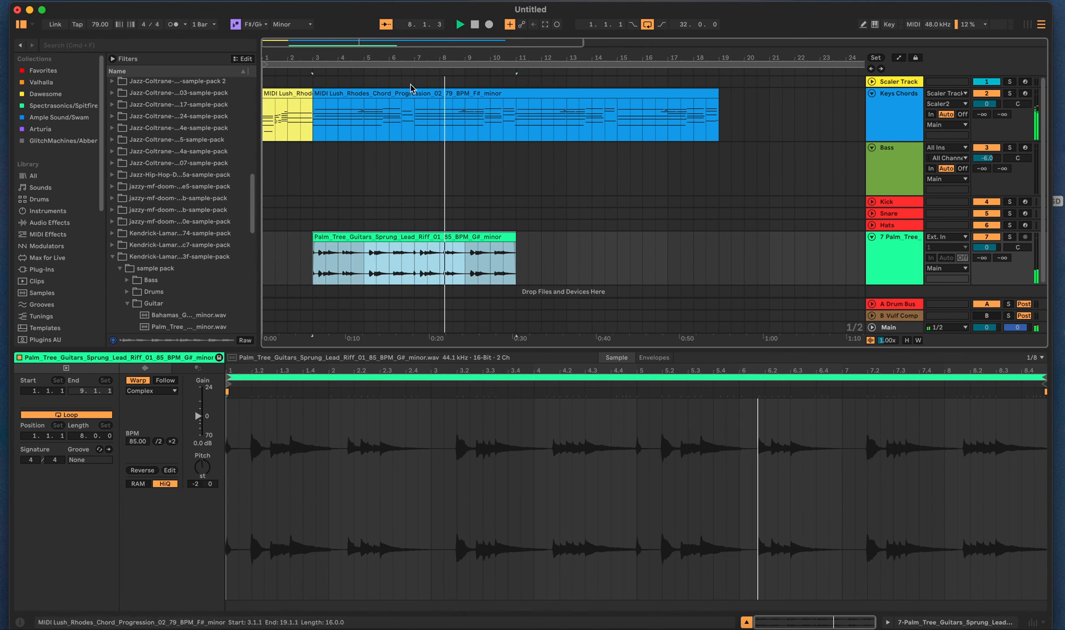
left_click(474, 24)
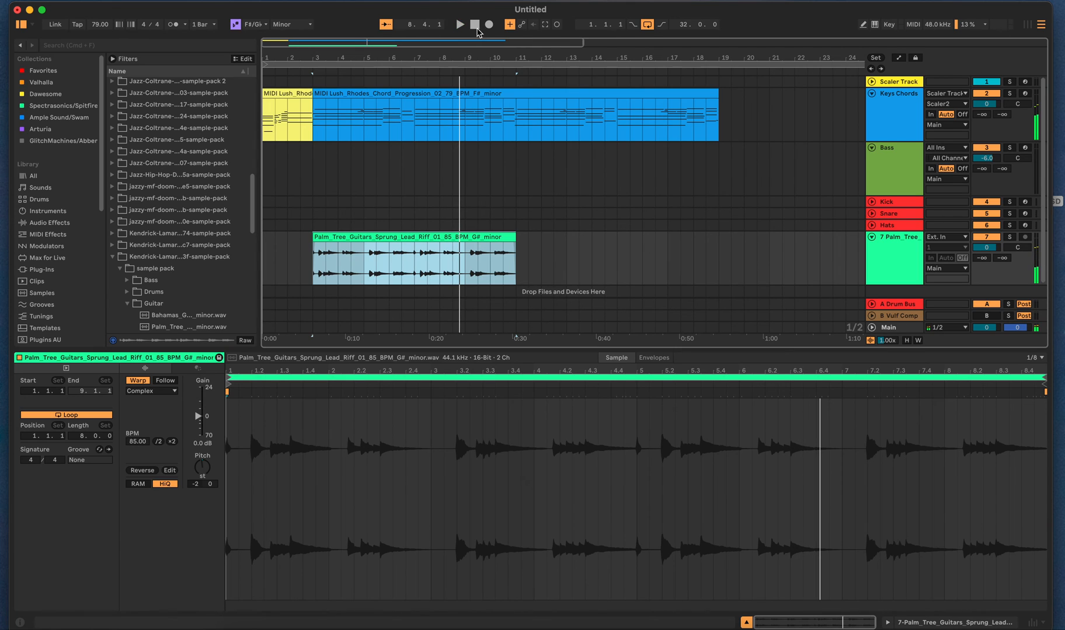
- Convert the Palm Tree guitar riff's melody to a new MIDI track and open the resulting clip's notes
right_click(410, 241)
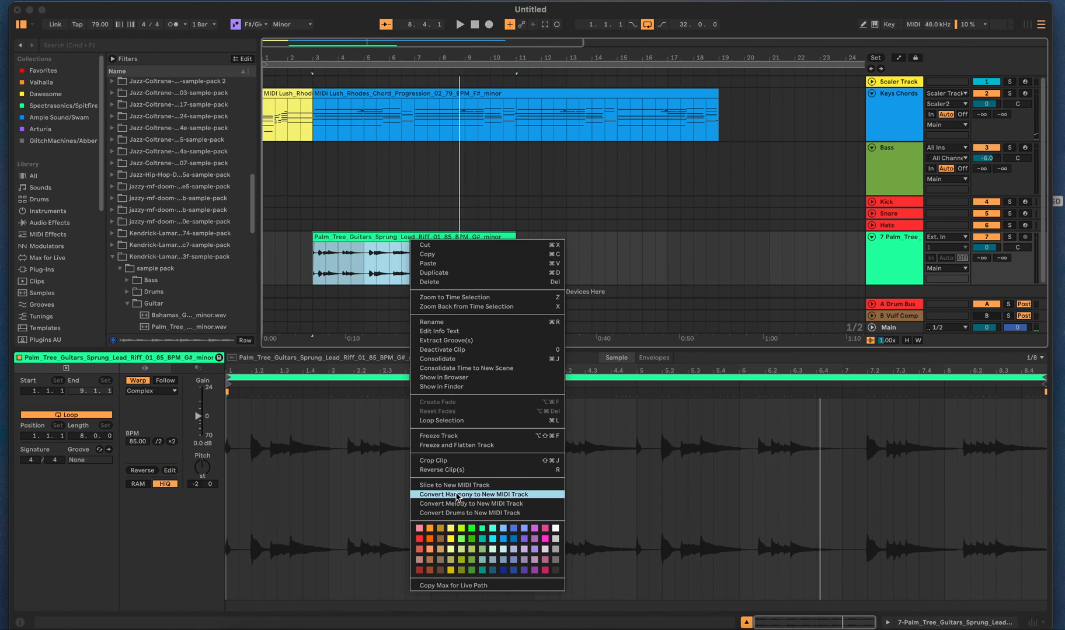
left_click(468, 504)
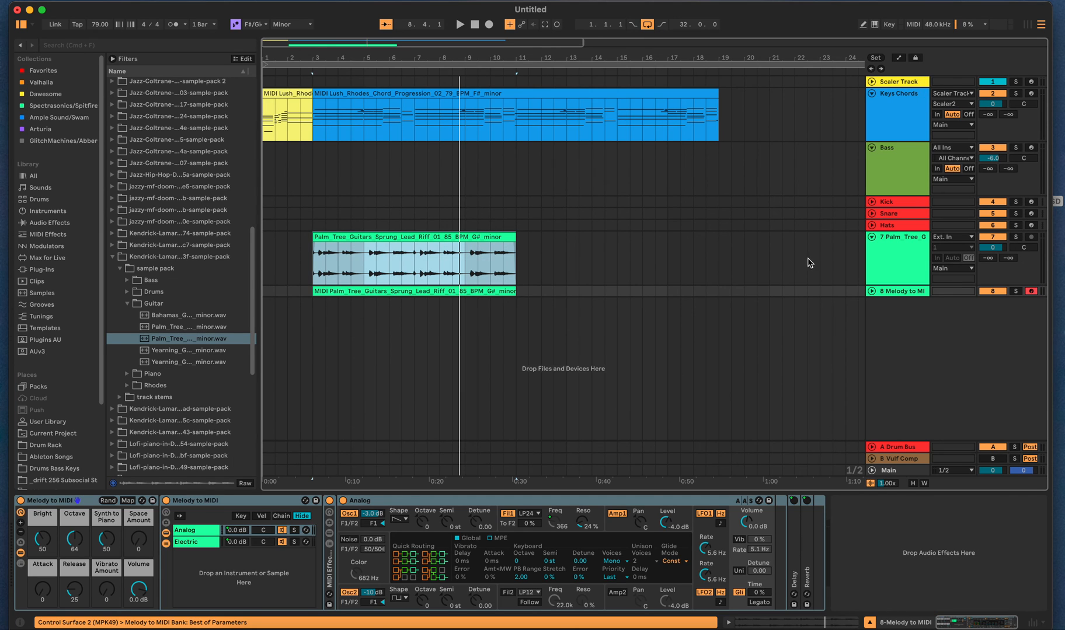
left_click(870, 291)
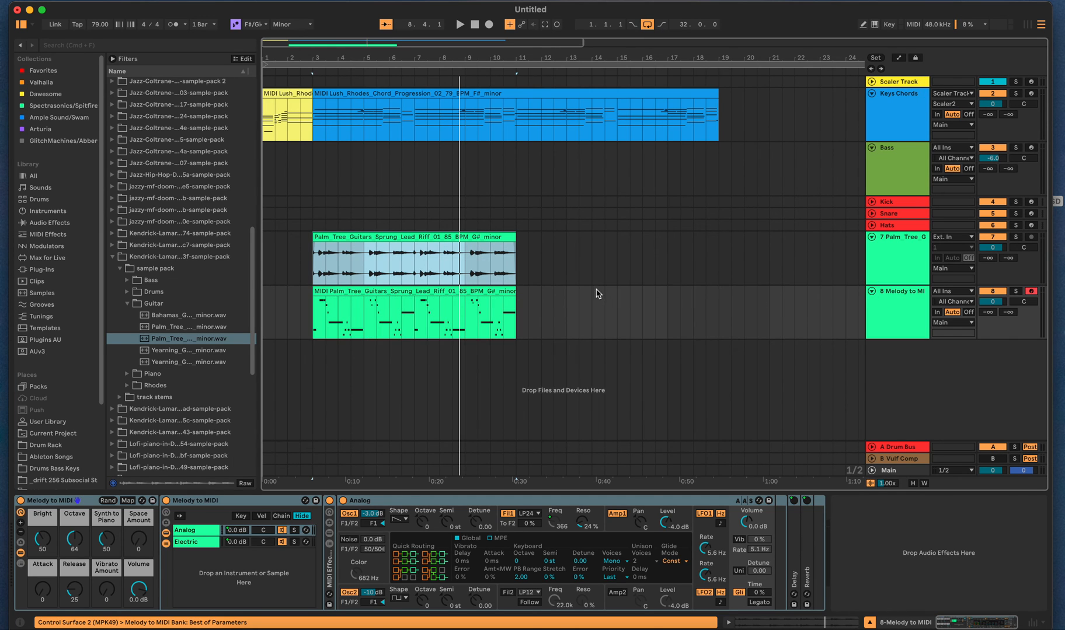
double_click(465, 291)
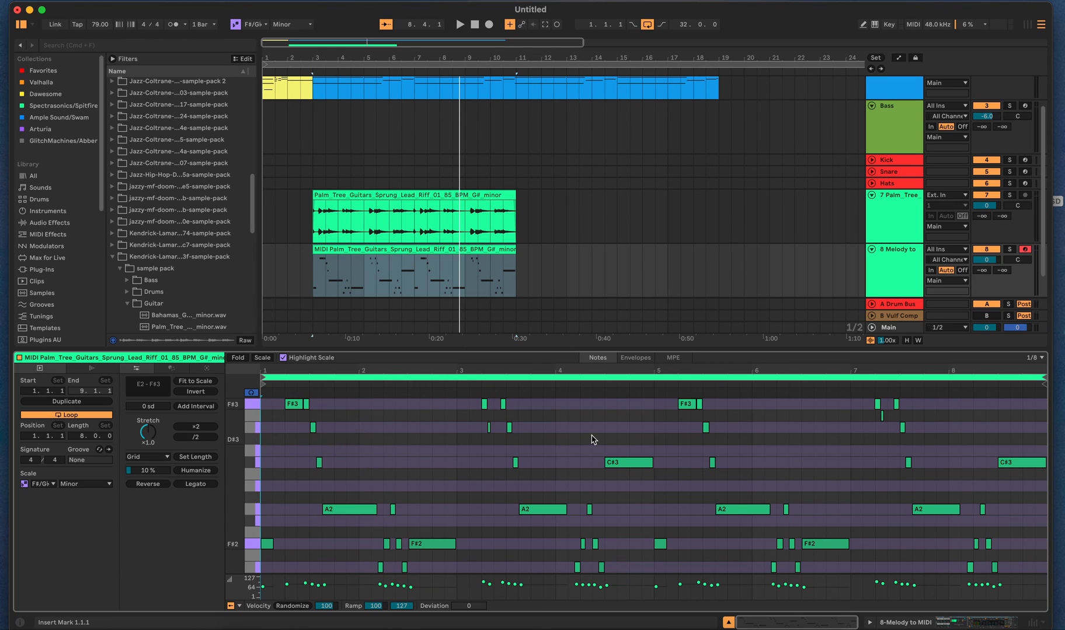
- Add Ample Guitar SH on a new track and move the converted guitar melody clip onto it at bar 3
scroll(593, 522, "down", 2)
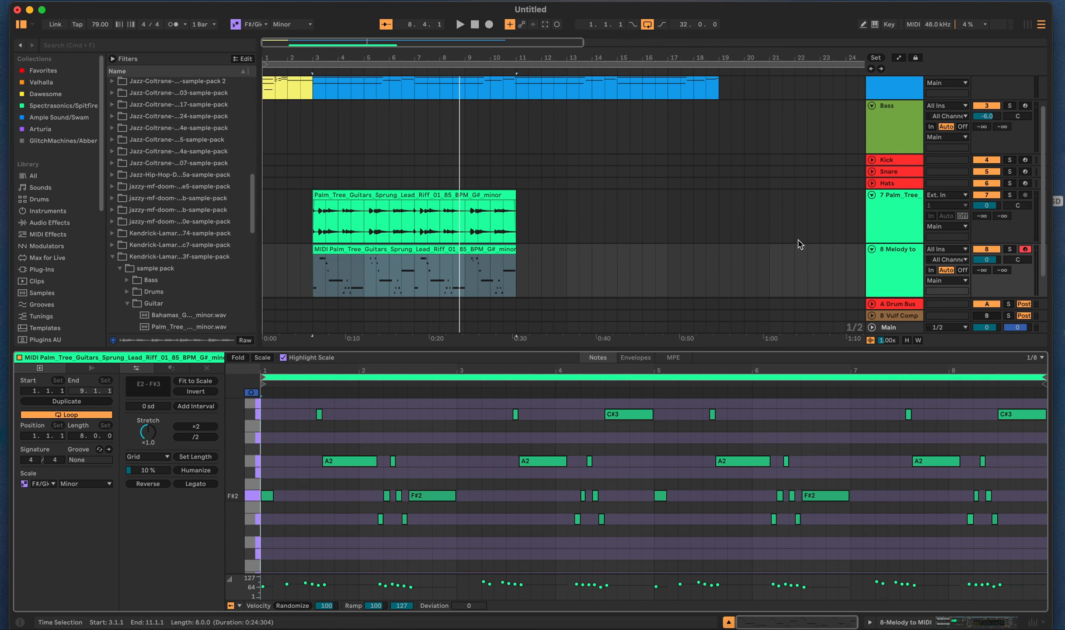
scroll(800, 244, "down", 2)
left_click(55, 85)
left_click(65, 98)
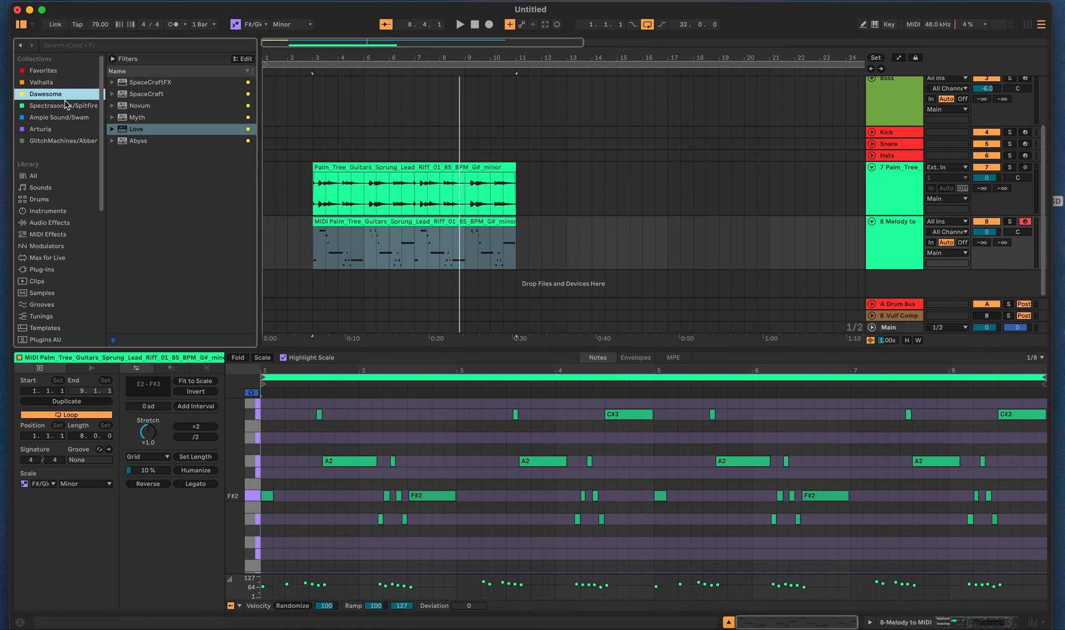
left_click(66, 105)
left_click(68, 117)
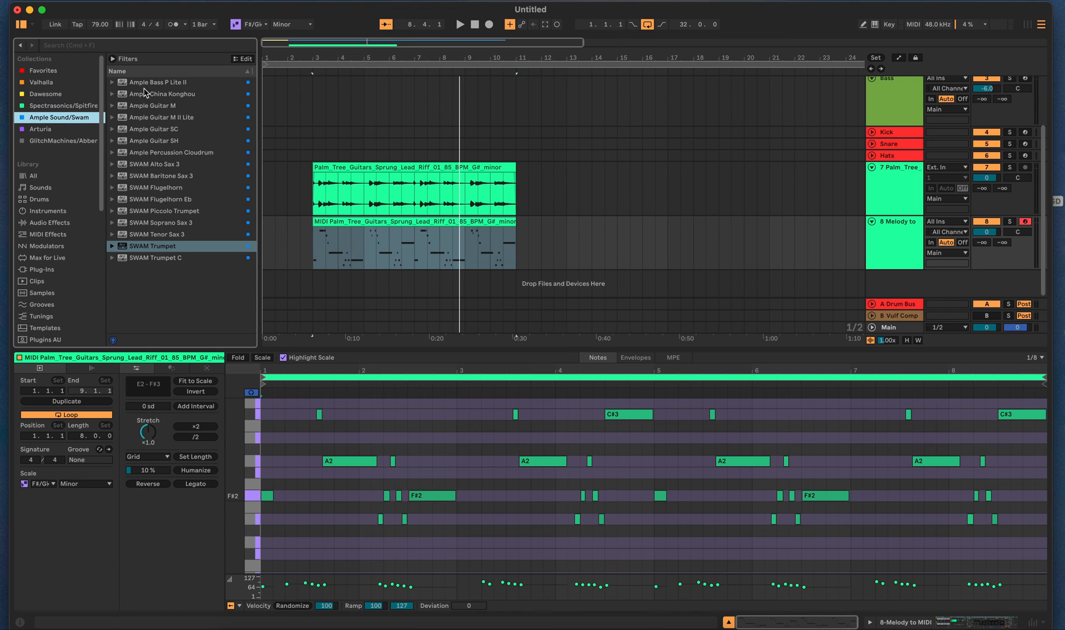
left_click_drag(165, 144, 559, 286)
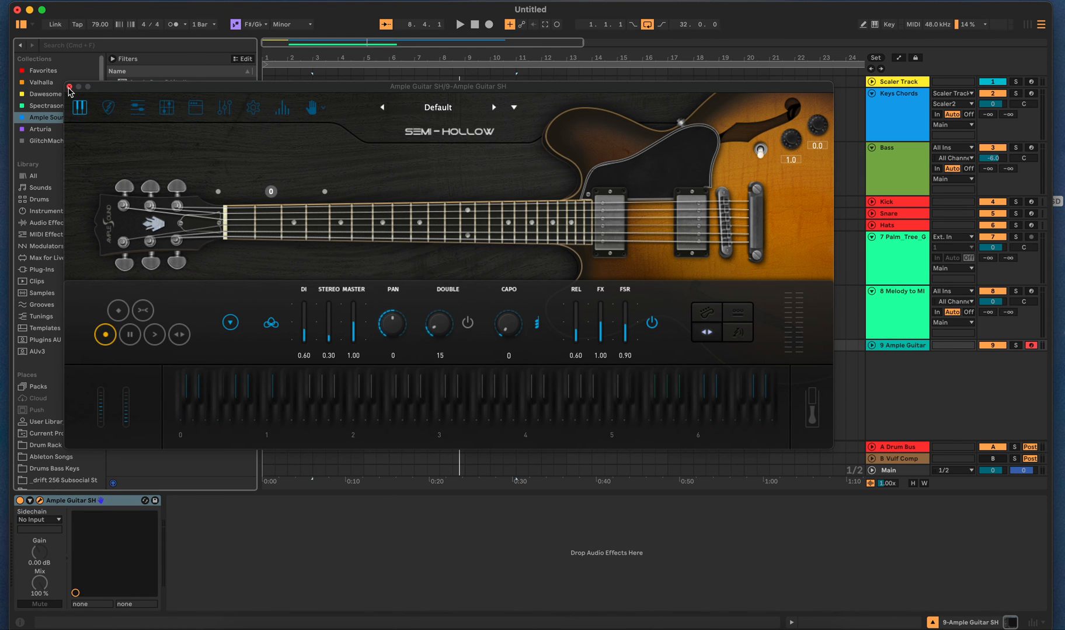
left_click(69, 87)
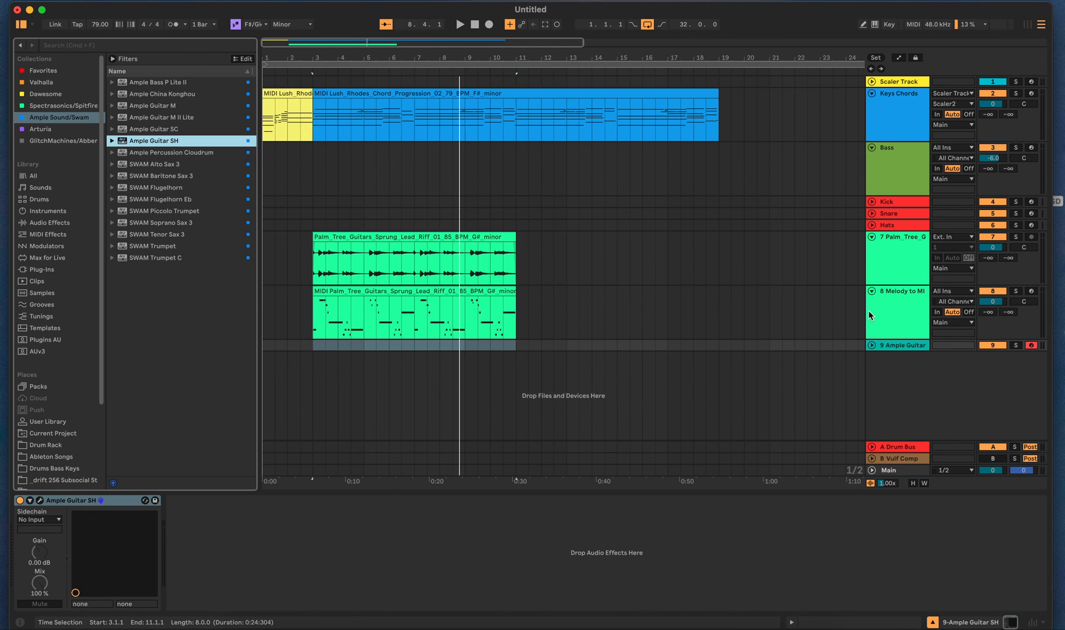
left_click_drag(474, 295, 475, 346)
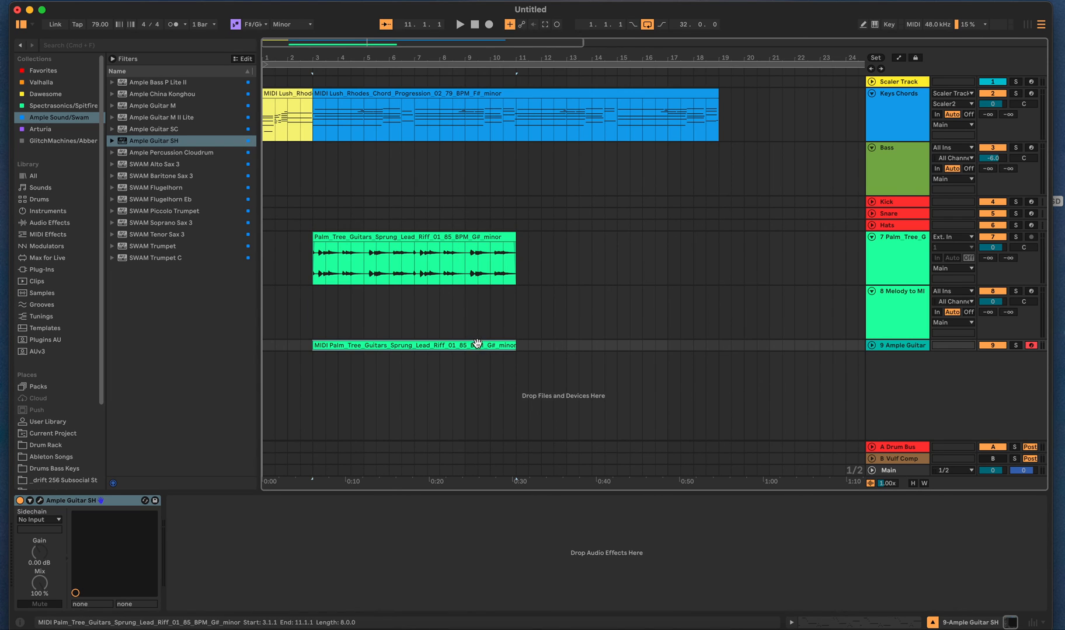
left_click(1001, 238)
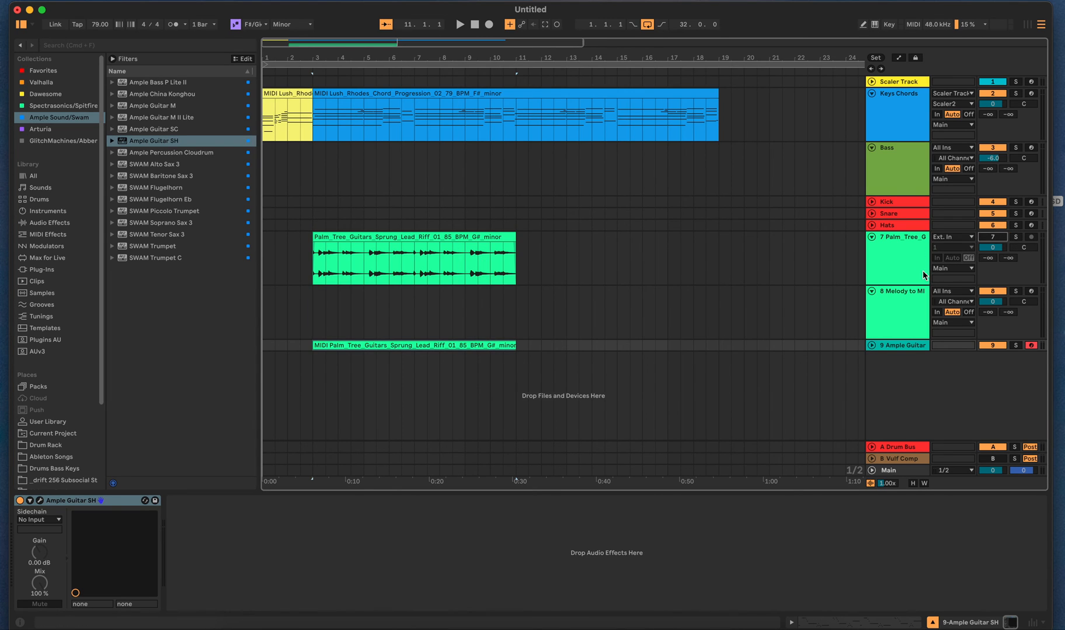
left_click(872, 239)
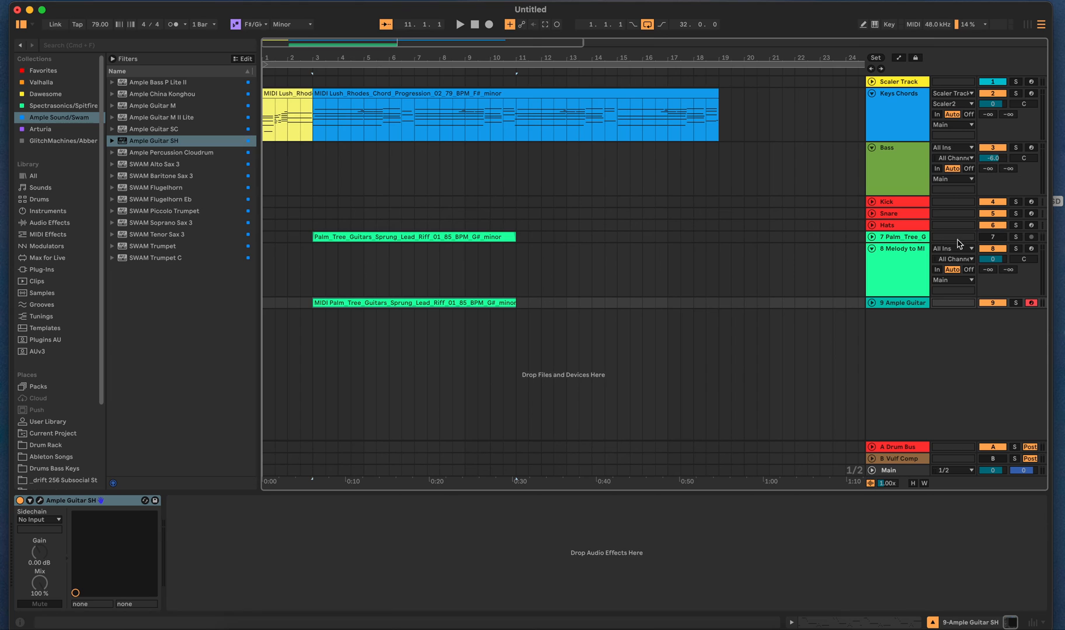
left_click(872, 241)
left_click(495, 240)
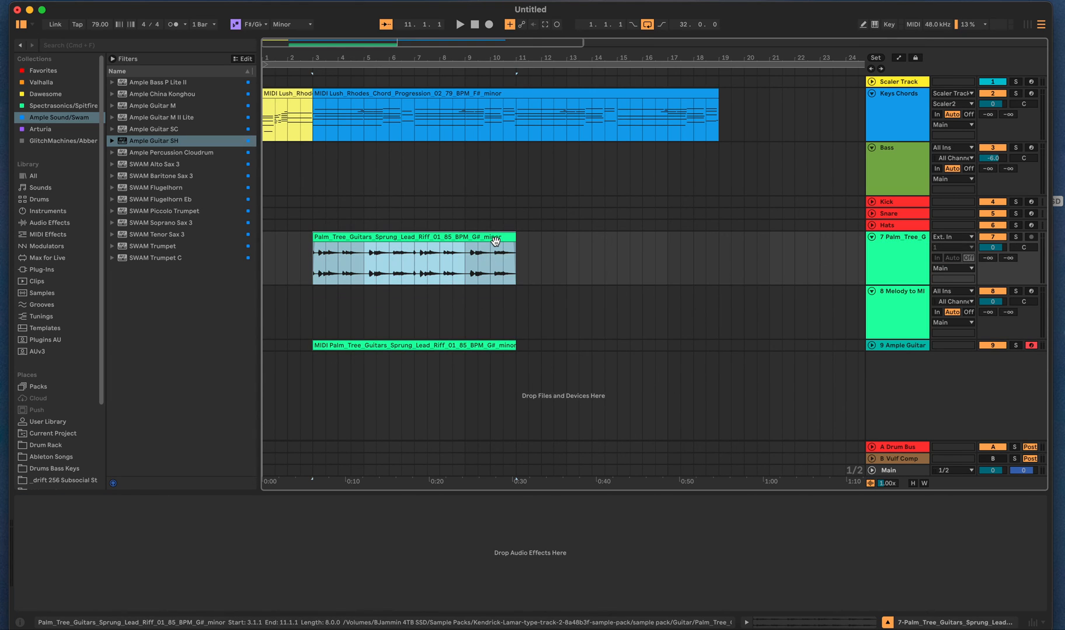
- Deactivate the Palm Tree guitar audio clip and delete the empty Melody to MIDI track
key("0")
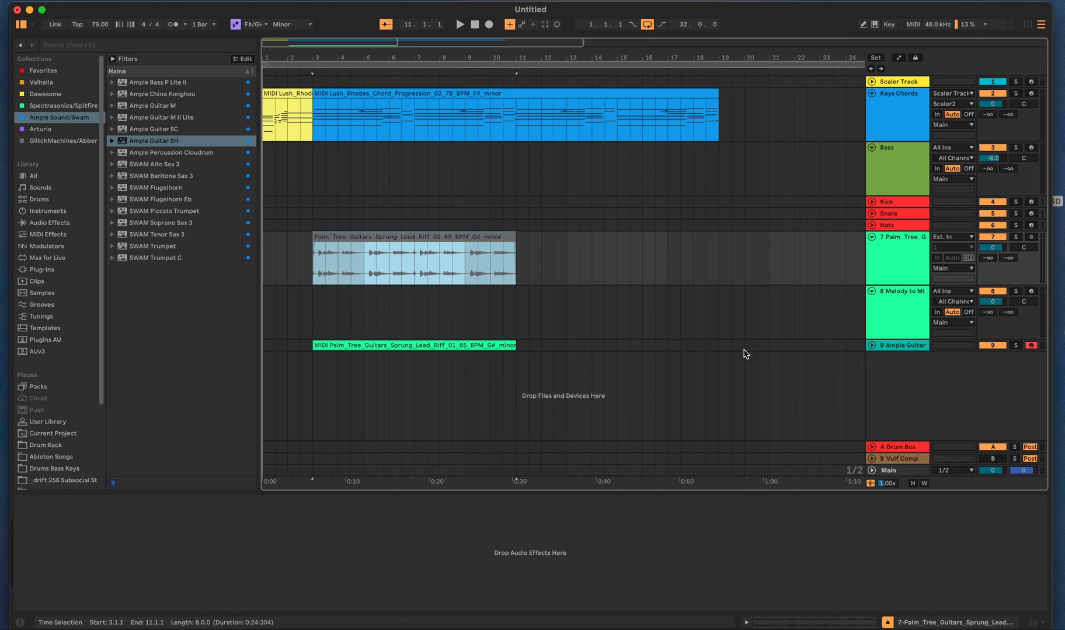
left_click(891, 306)
key("Delete")
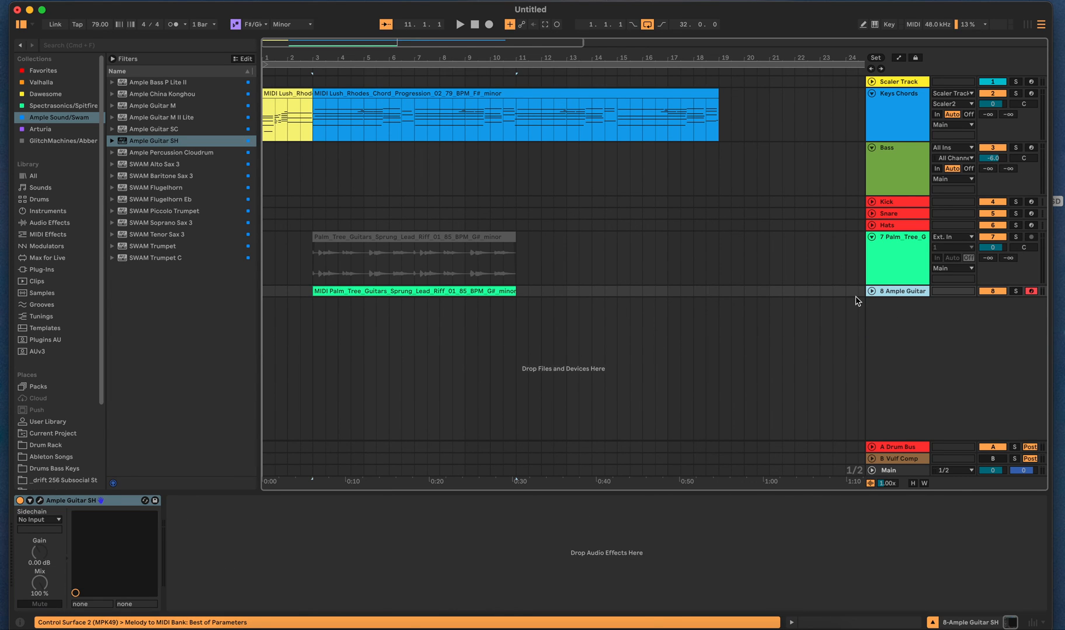
- Expand the Ample Guitar track, play its melody clip from bar 3 and check the clip's notes
left_click(872, 290)
left_click(354, 291)
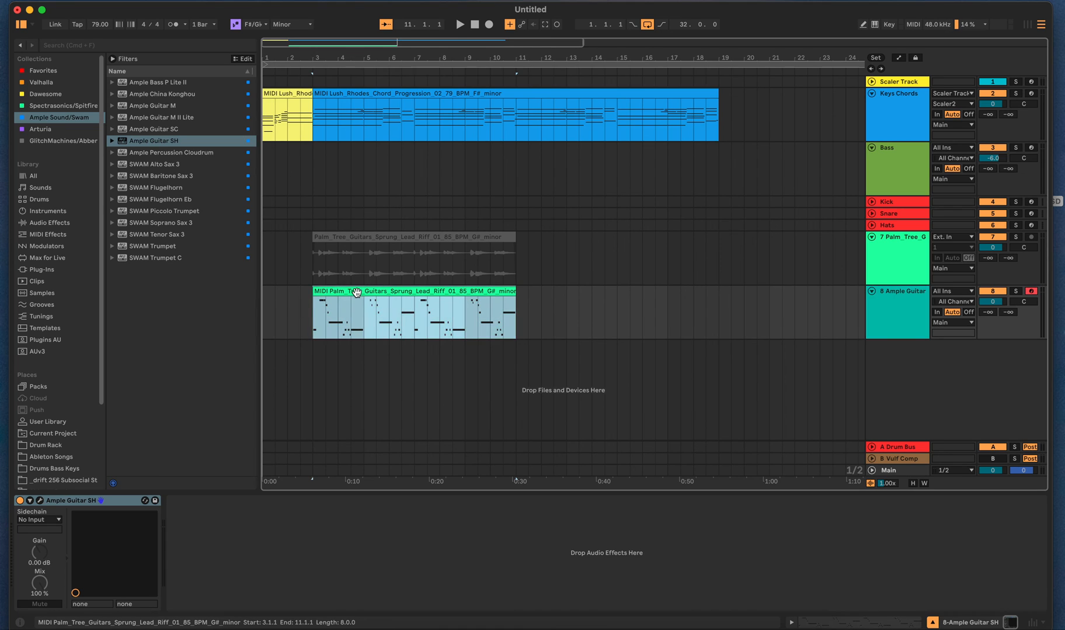
key("space")
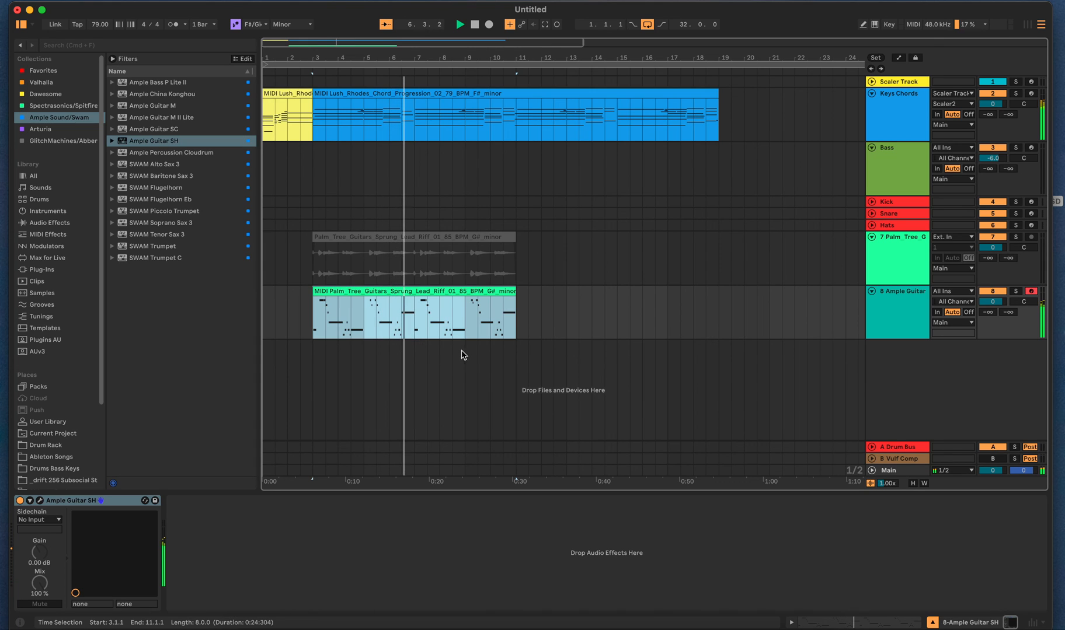
double_click(465, 300)
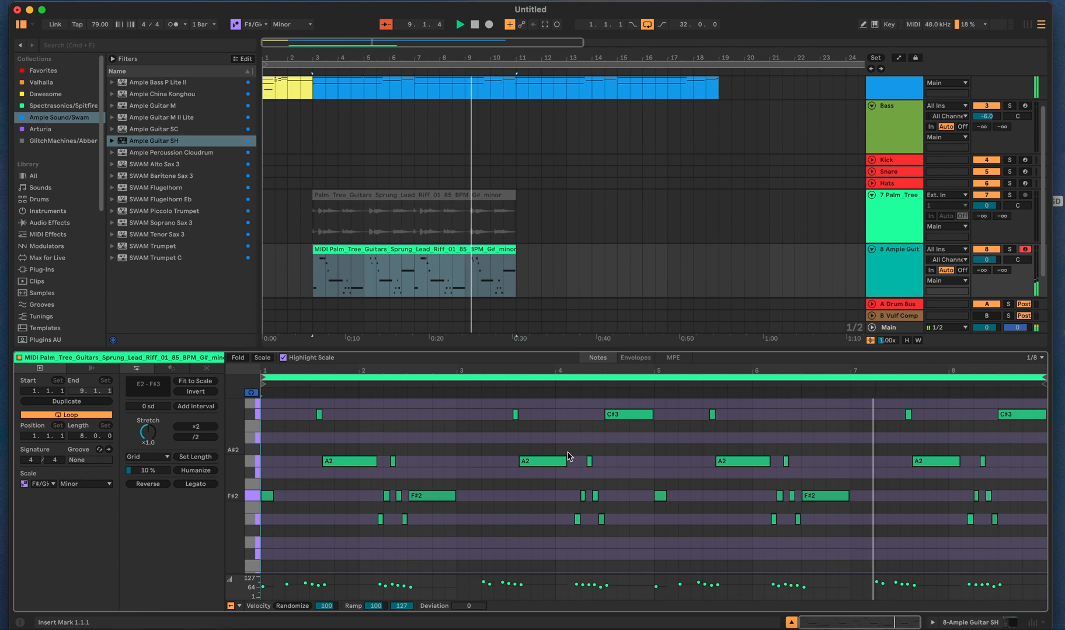
scroll(695, 498, "up", 1)
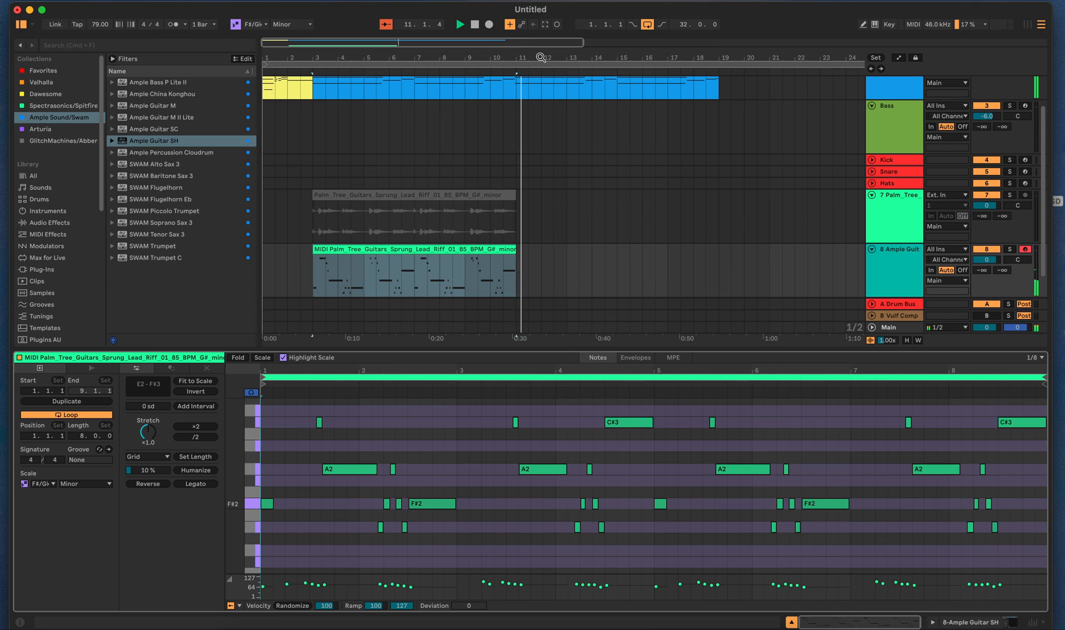
left_click(472, 26)
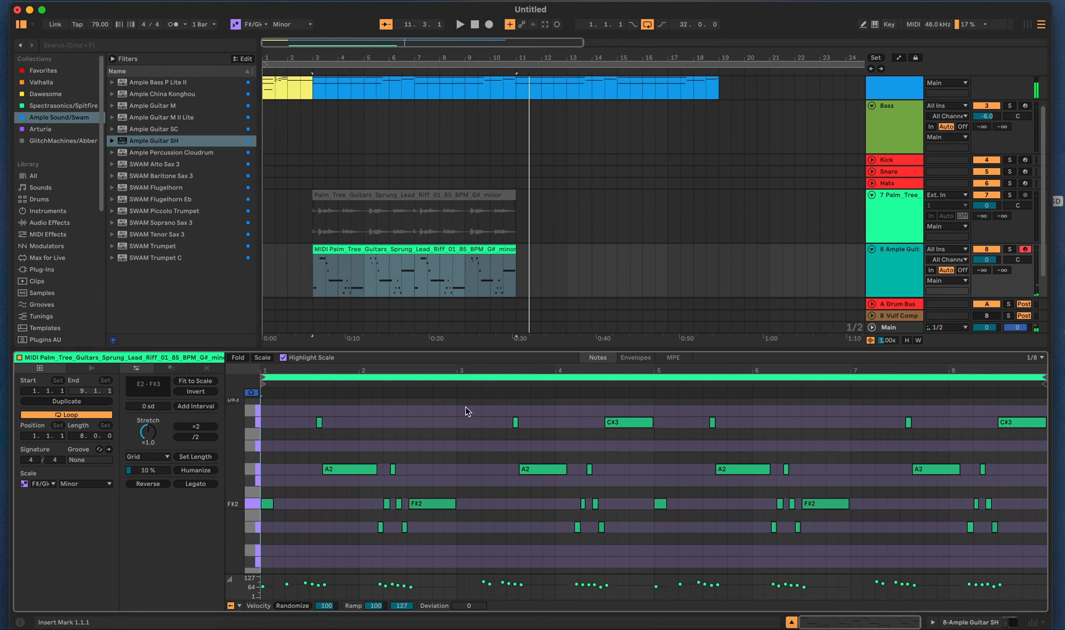
- Delete the short F#2 notes at the start of bars 1 and 5 in the guitar melody clip
left_click(251, 506)
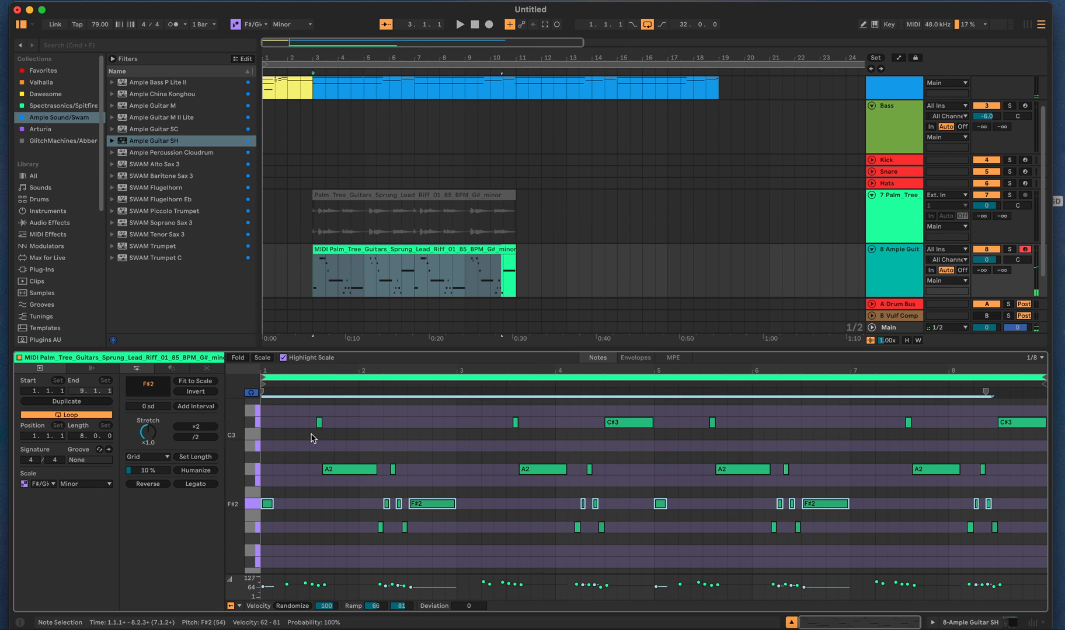
left_click(266, 505)
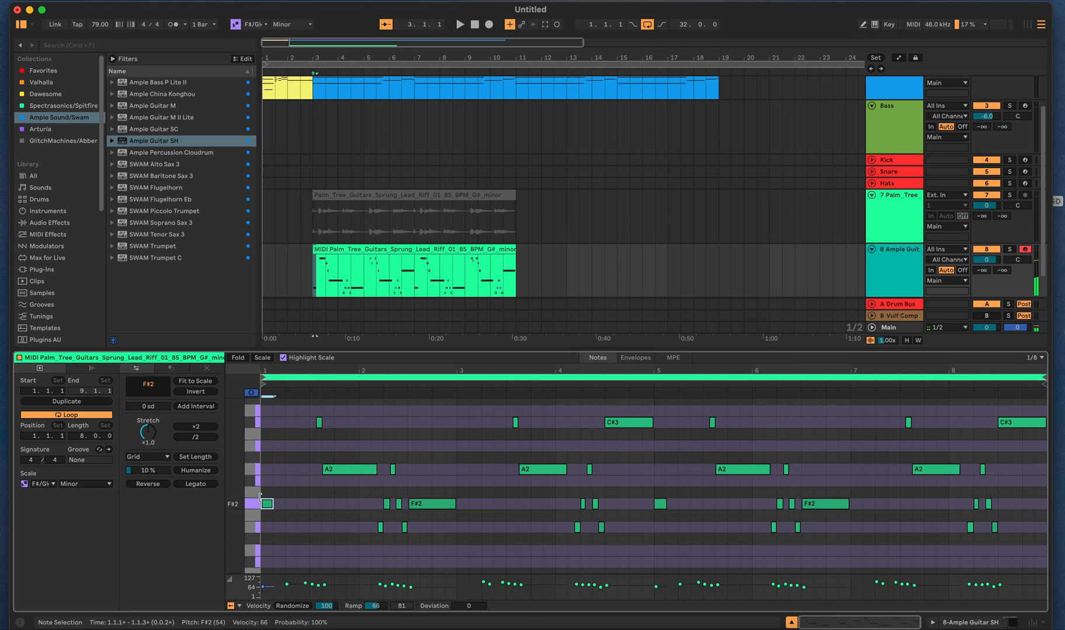
key("Delete")
left_click(660, 505)
key("Delete")
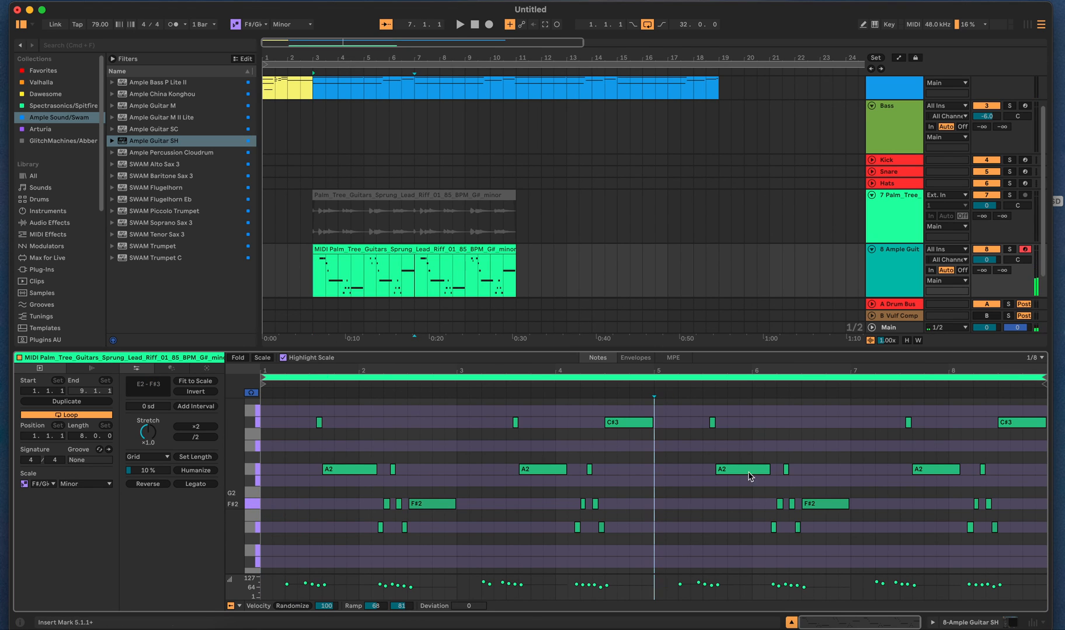
- Play the edited guitar melody clip from bar 3 and follow its notes through to the end
left_click(394, 251)
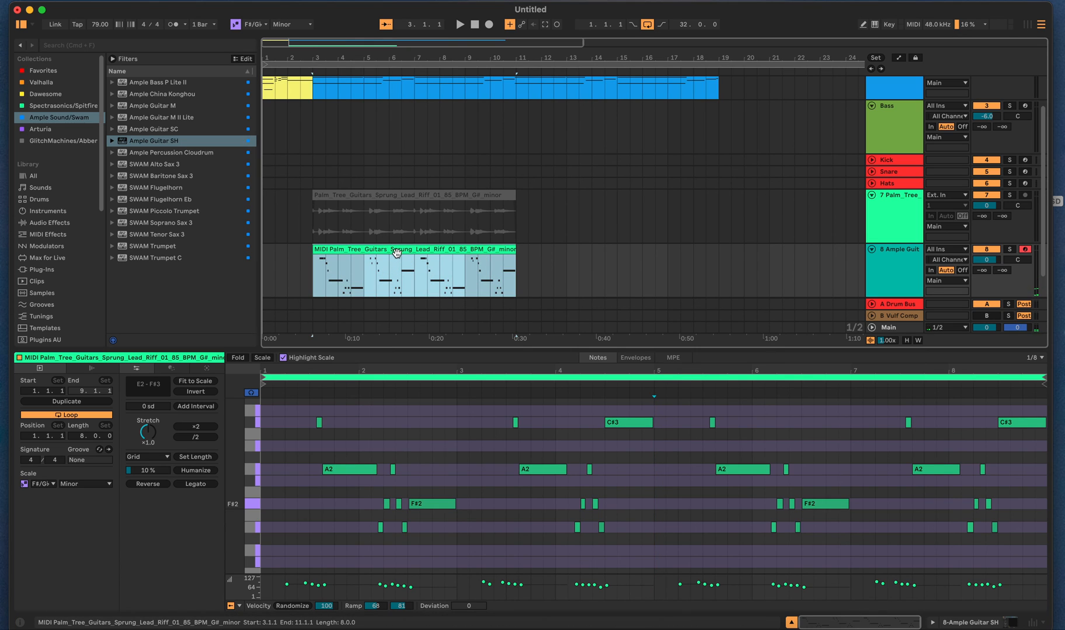
key("space")
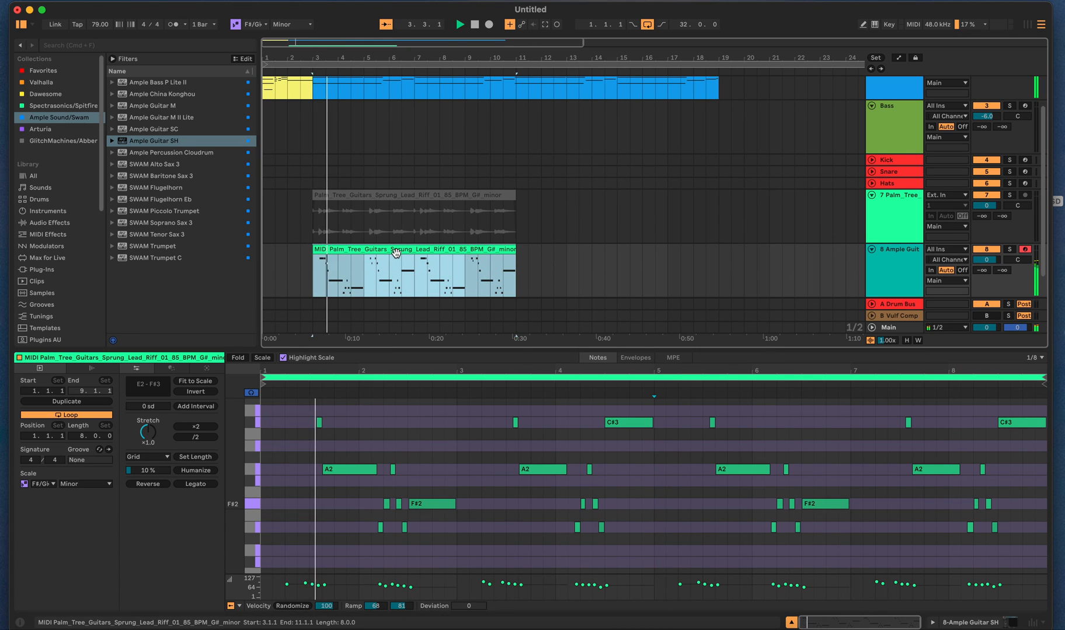
scroll(438, 419, "up", 3)
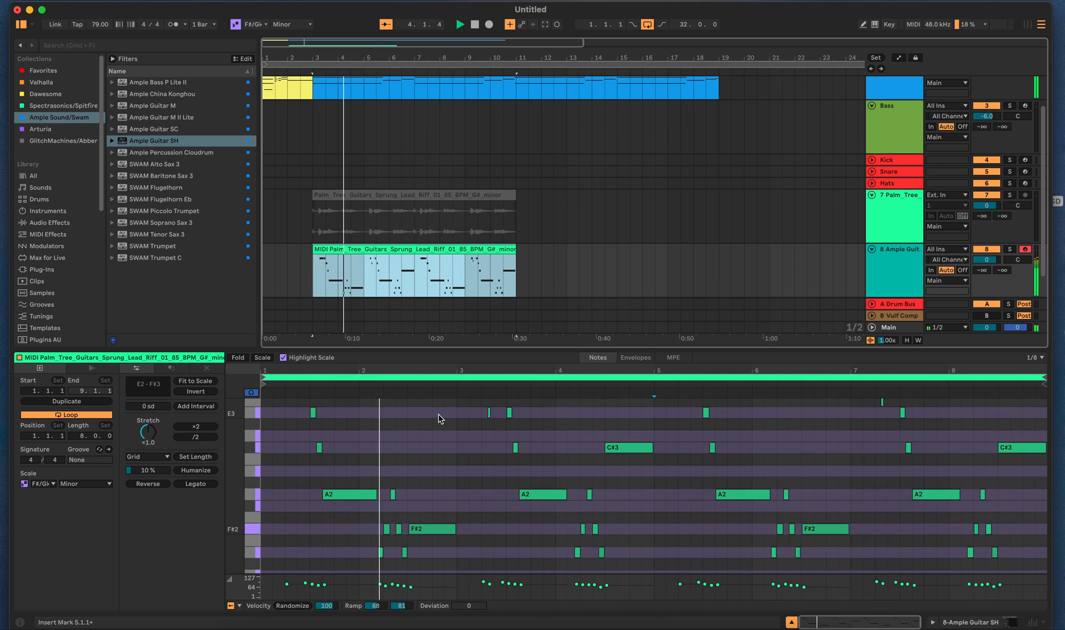
scroll(444, 420, "up", 3)
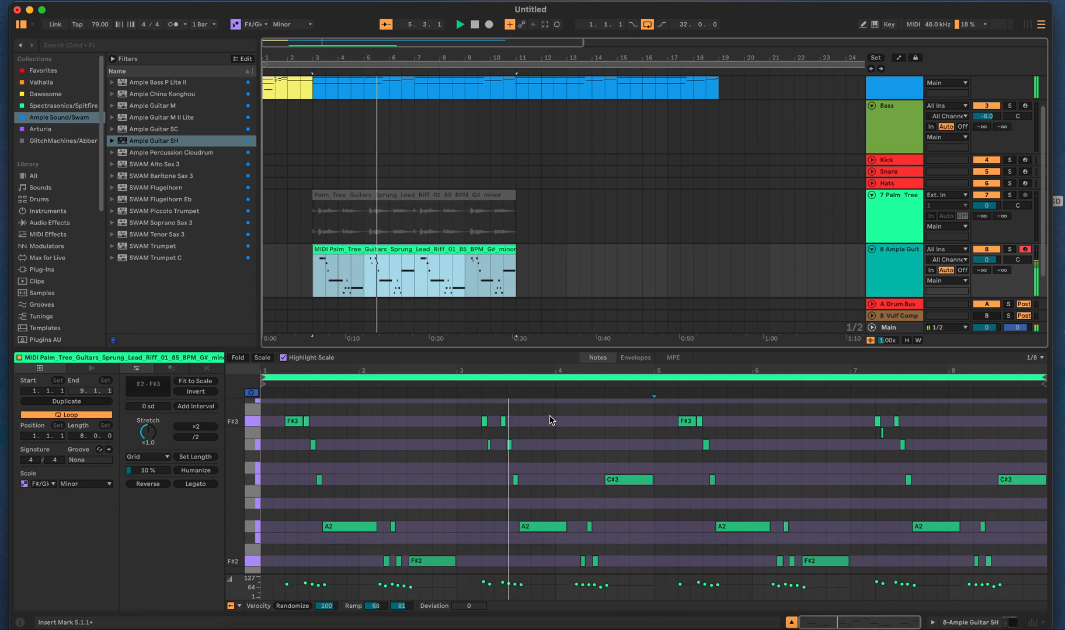
scroll(552, 420, "down", 2)
scroll(554, 421, "down", 2)
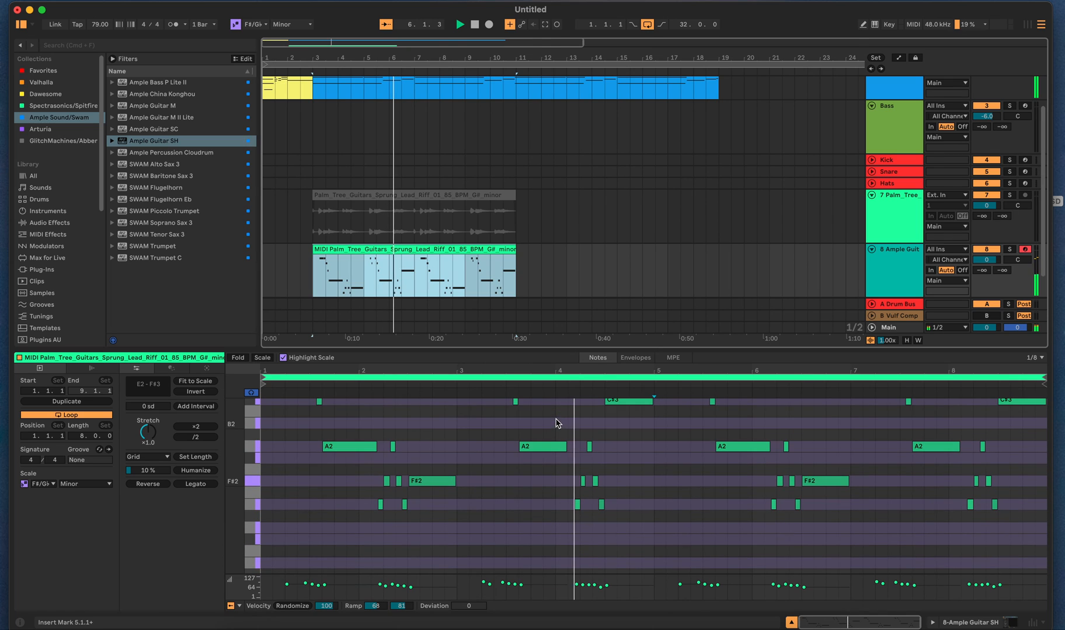
scroll(556, 421, "up", 4)
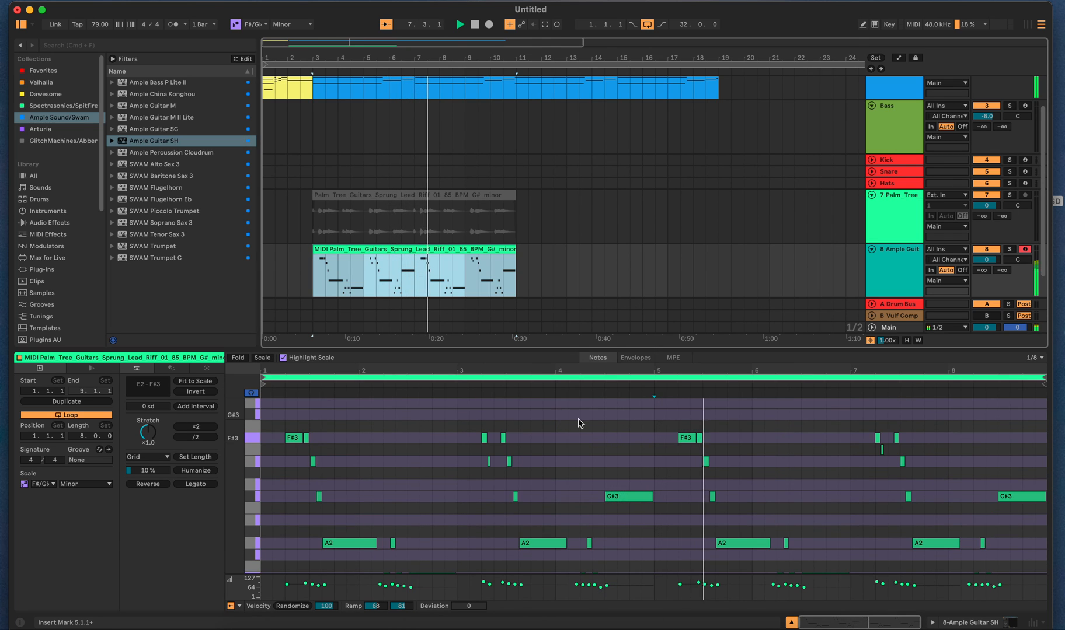
scroll(792, 471, "down", 3)
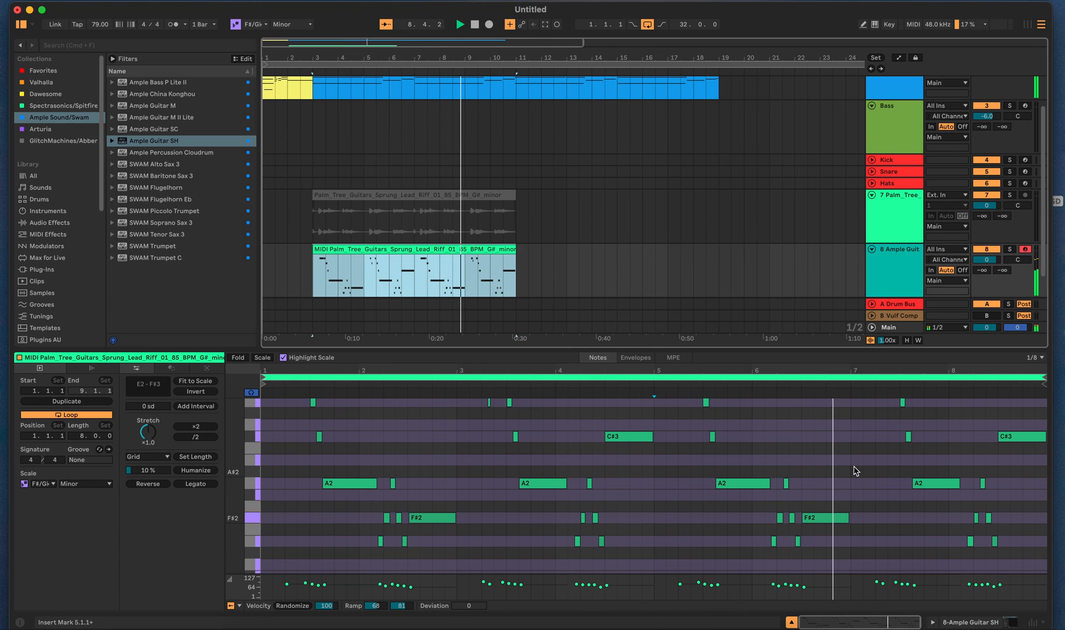
scroll(877, 474, "up", 2)
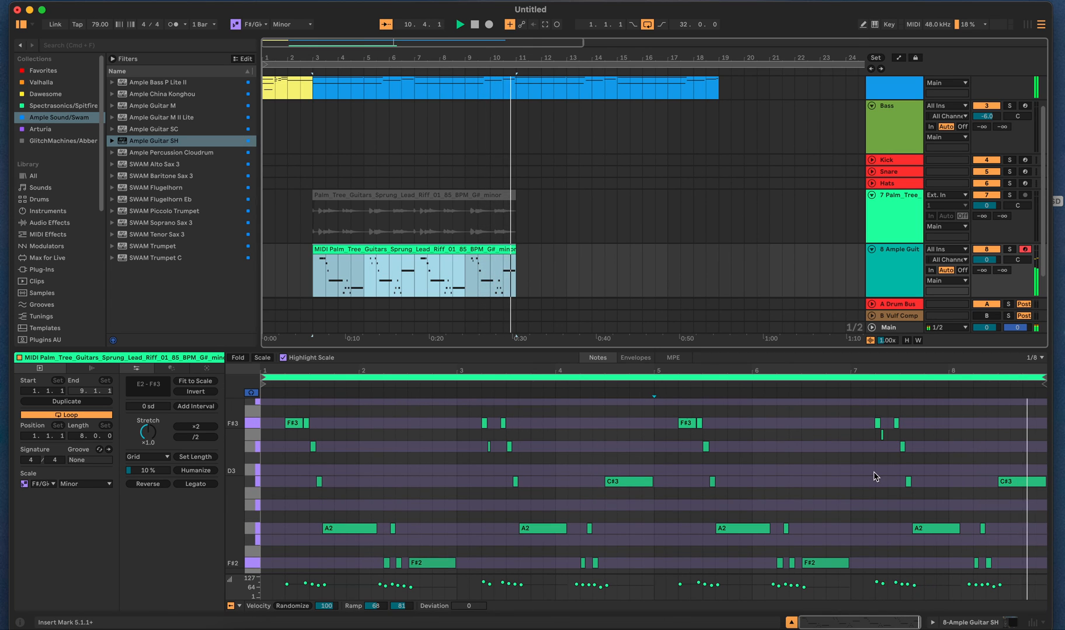
left_click(475, 24)
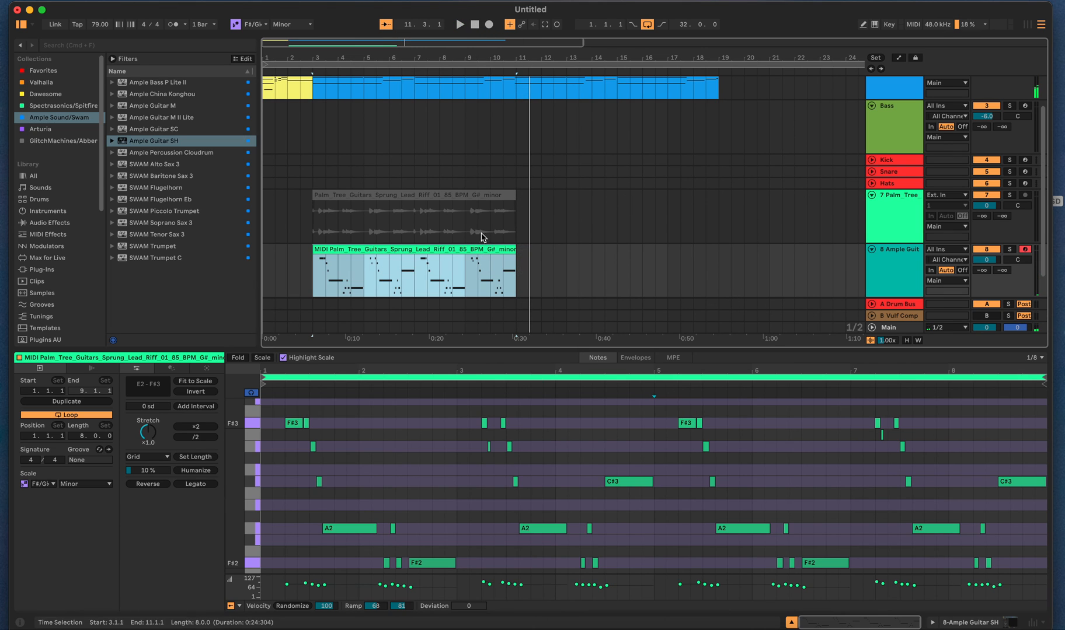
- Delete the Palm Tree audio track and turn off looping for the Ample Guitar melody clip
left_click(901, 215)
key("Delete")
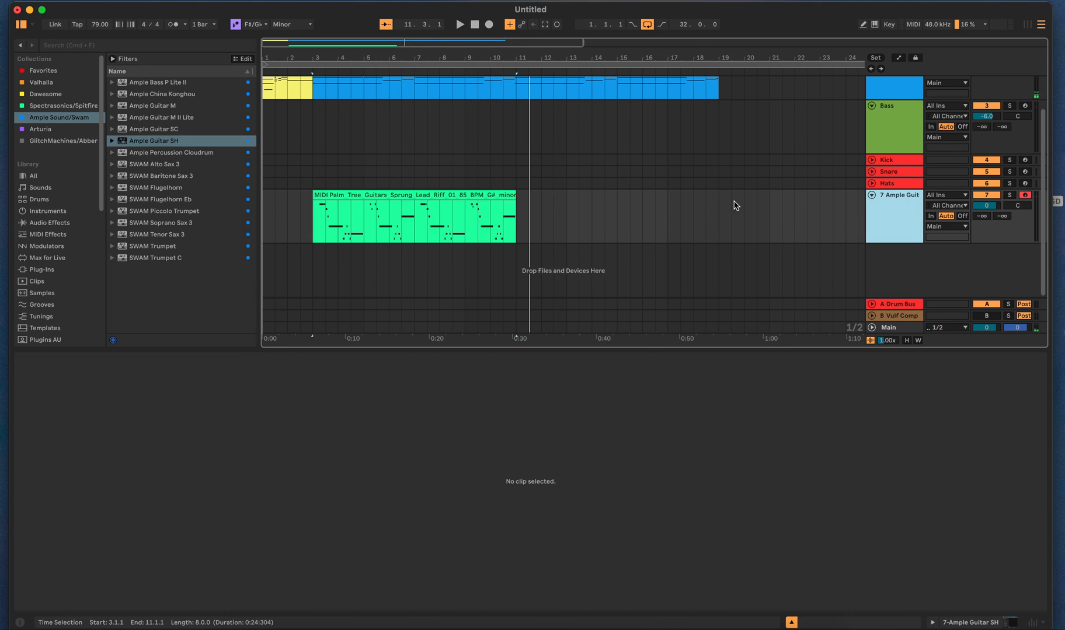
left_click(472, 197)
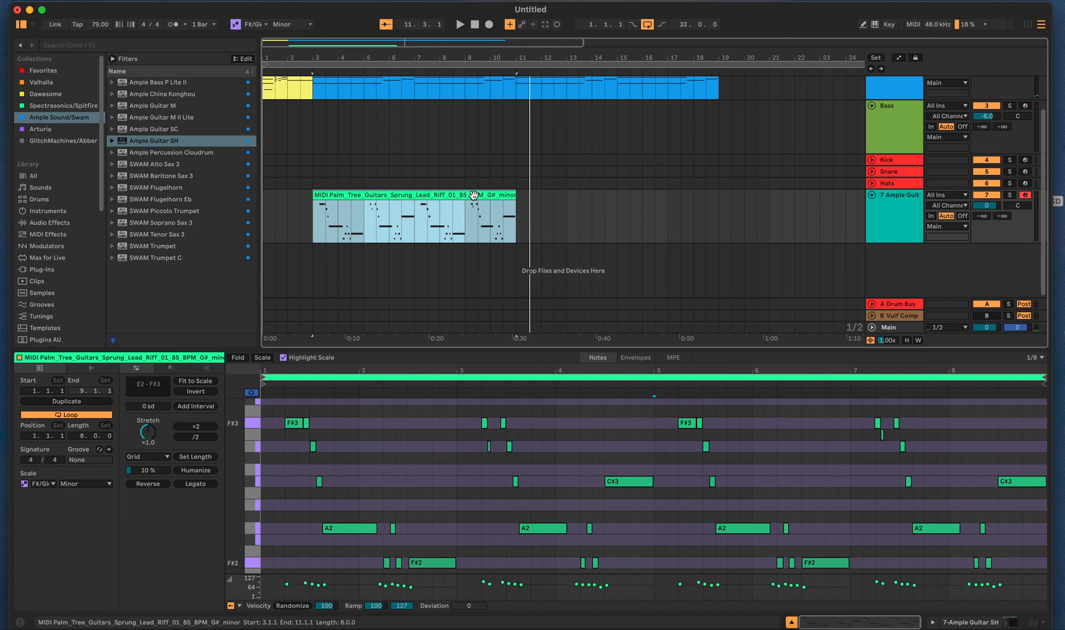
key("super+l")
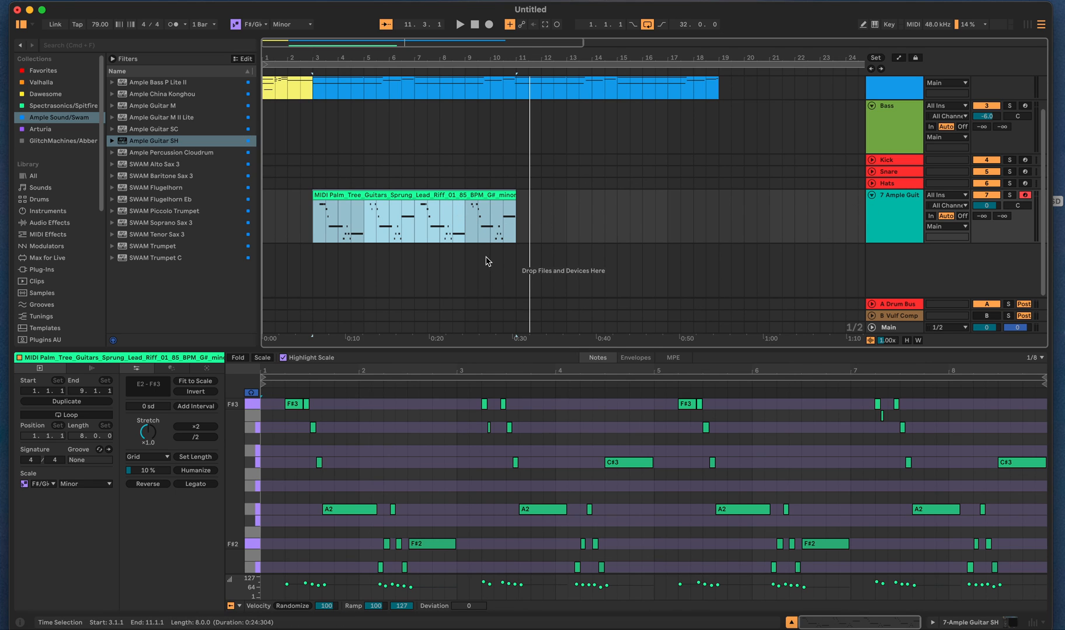
left_click(409, 259)
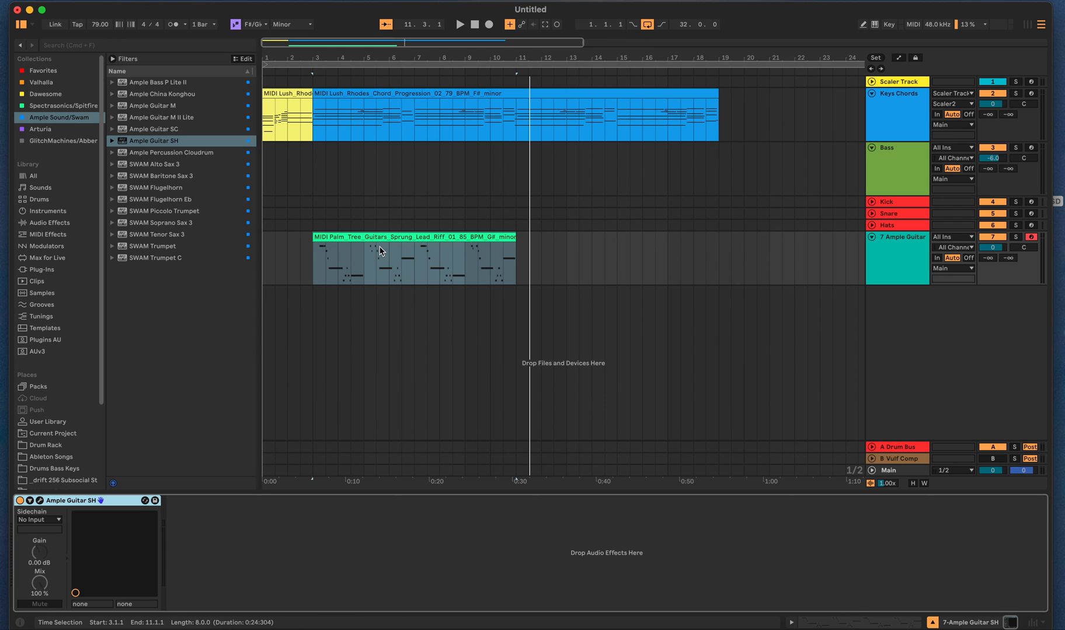
- Open the library's grooves and look through the list of groove files
left_click(38, 293)
left_click(41, 304)
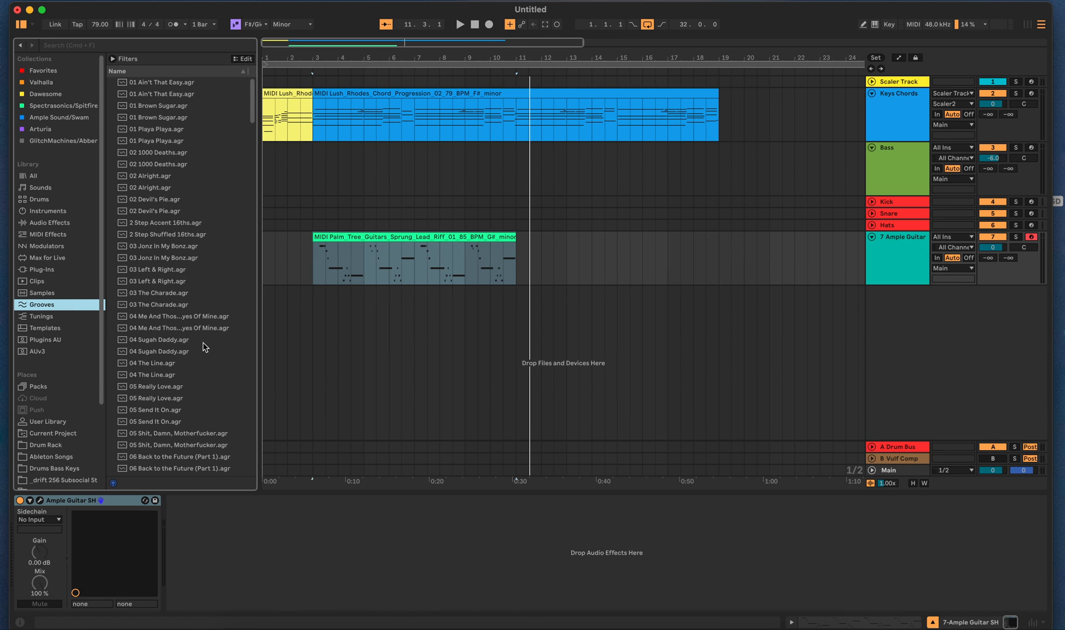
scroll(204, 344, "down", 10)
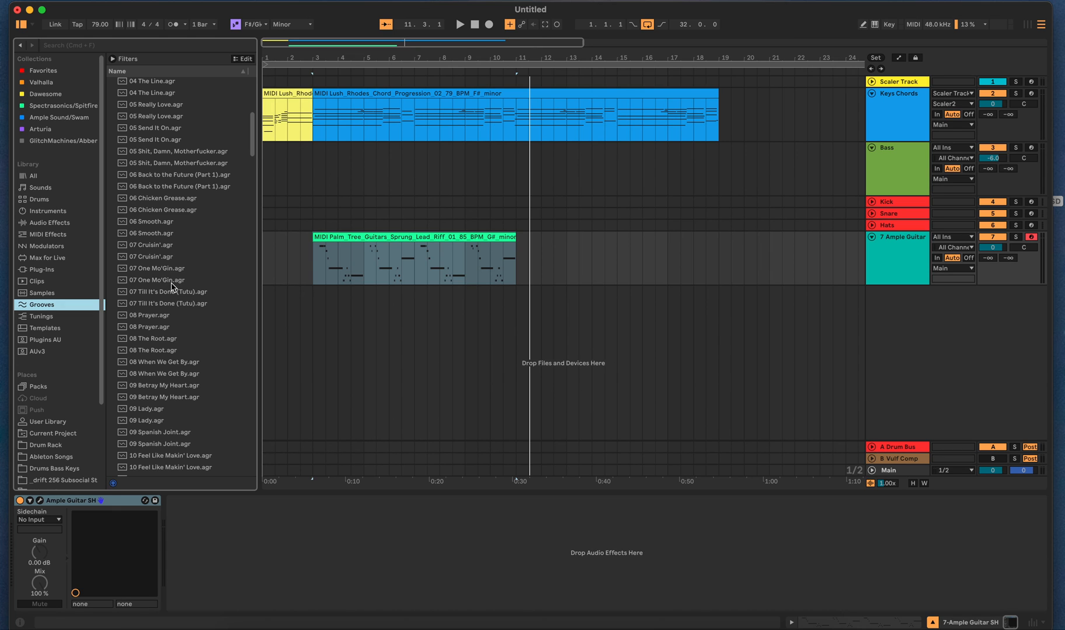
scroll(175, 285, "up", 5)
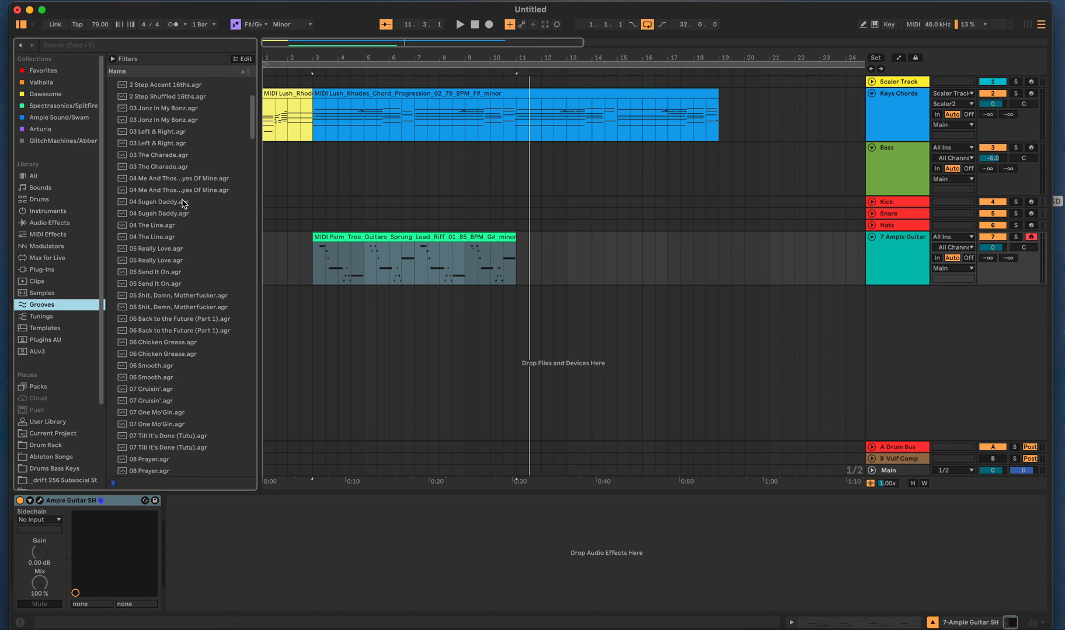
scroll(186, 207, "up", 5)
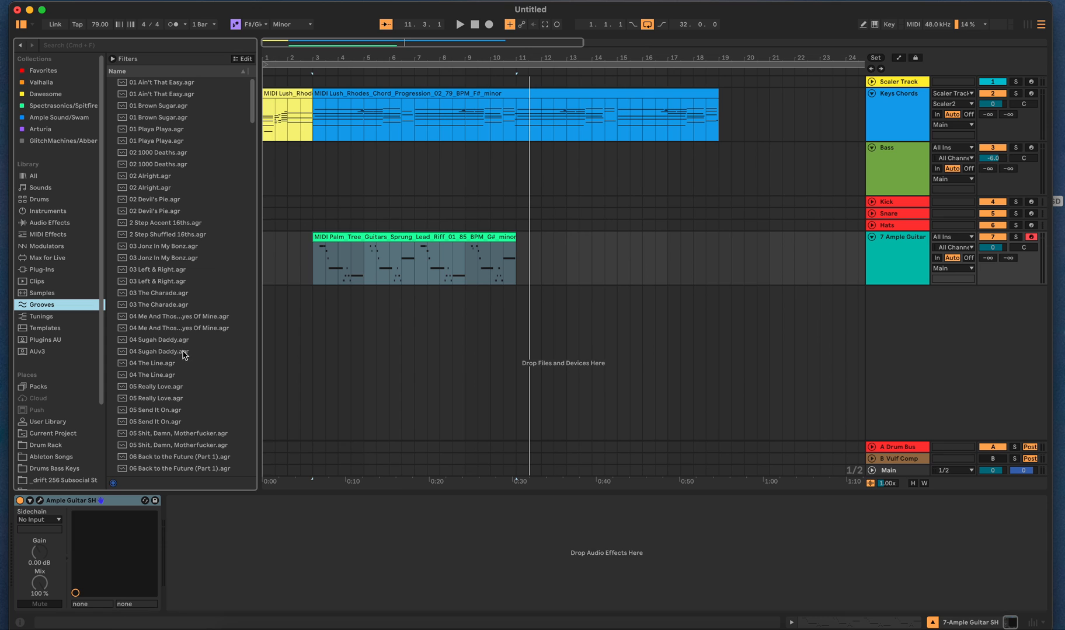
scroll(184, 355, "down", 5)
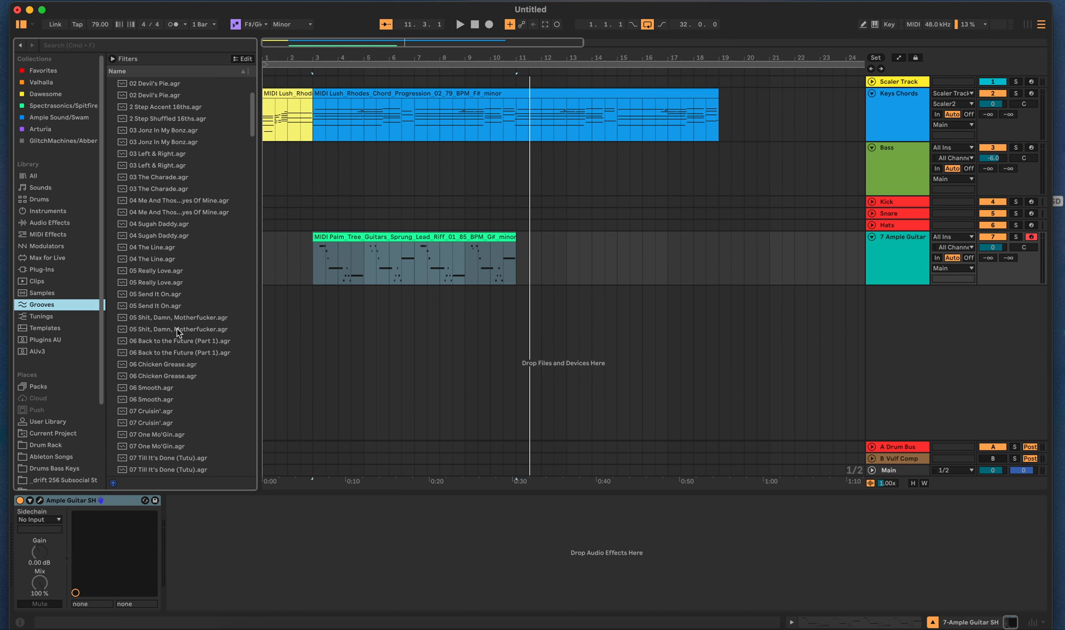
scroll(216, 354, "down", 2)
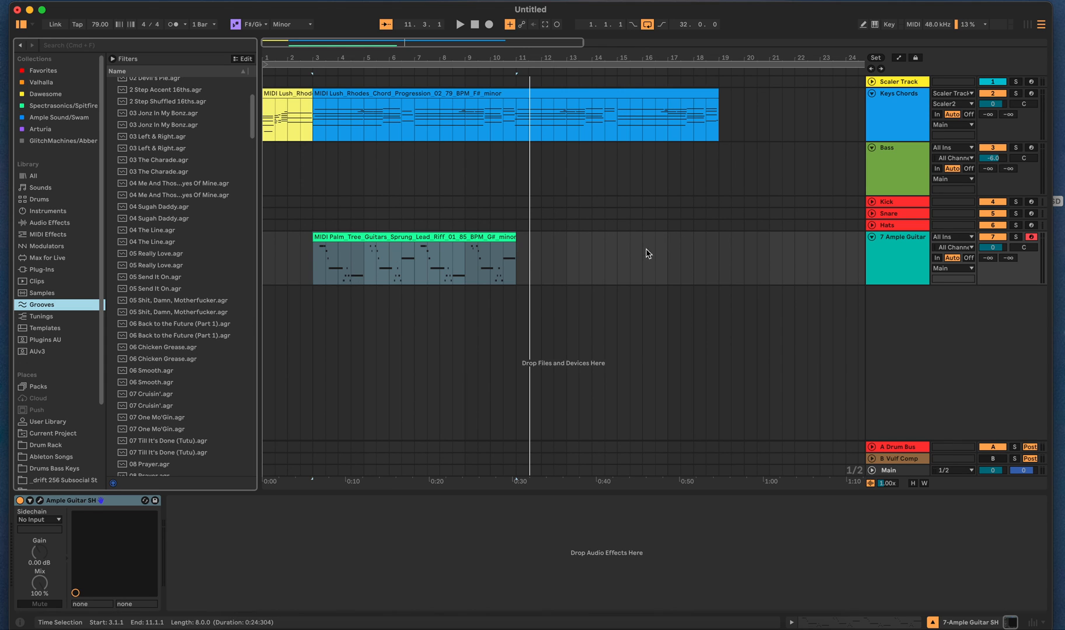
- Duplicate the Ample Guitar track and apply the 06 Smooth groove to the duplicate's melody clip
right_click(888, 273)
left_click(911, 295)
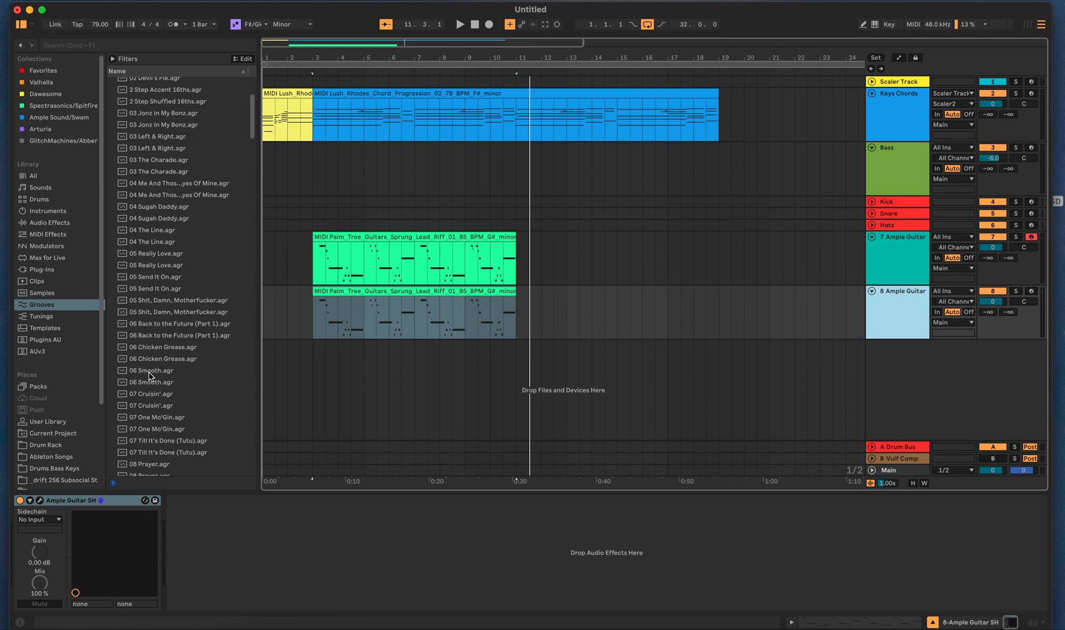
left_click_drag(149, 377, 397, 330)
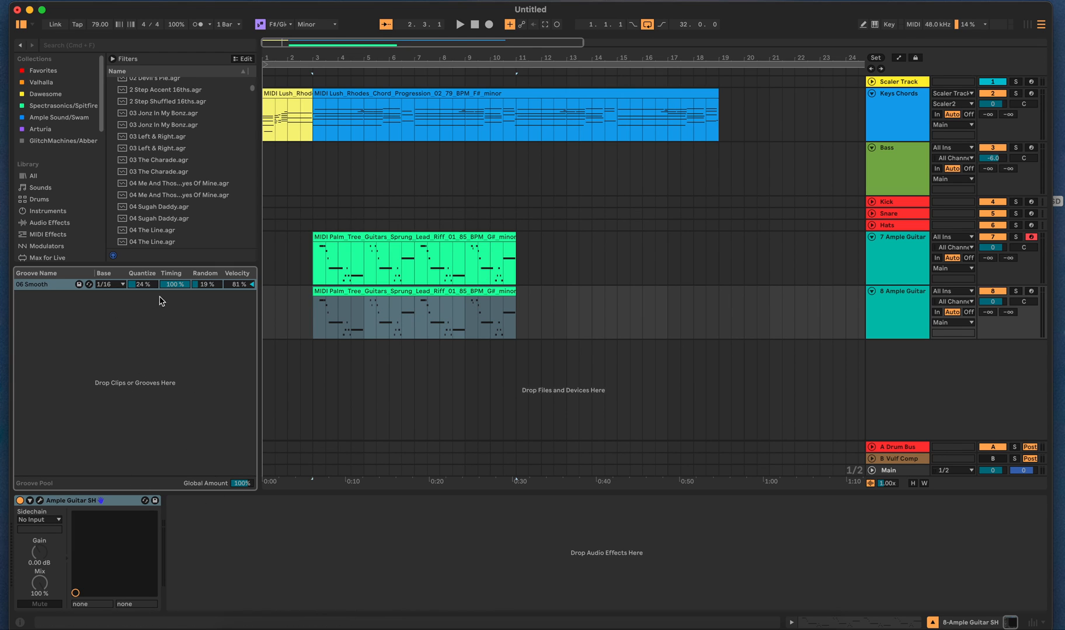
- Mute the original Ample Guitar track and play the grooved clip on the duplicate track from bar 3
left_click(455, 303)
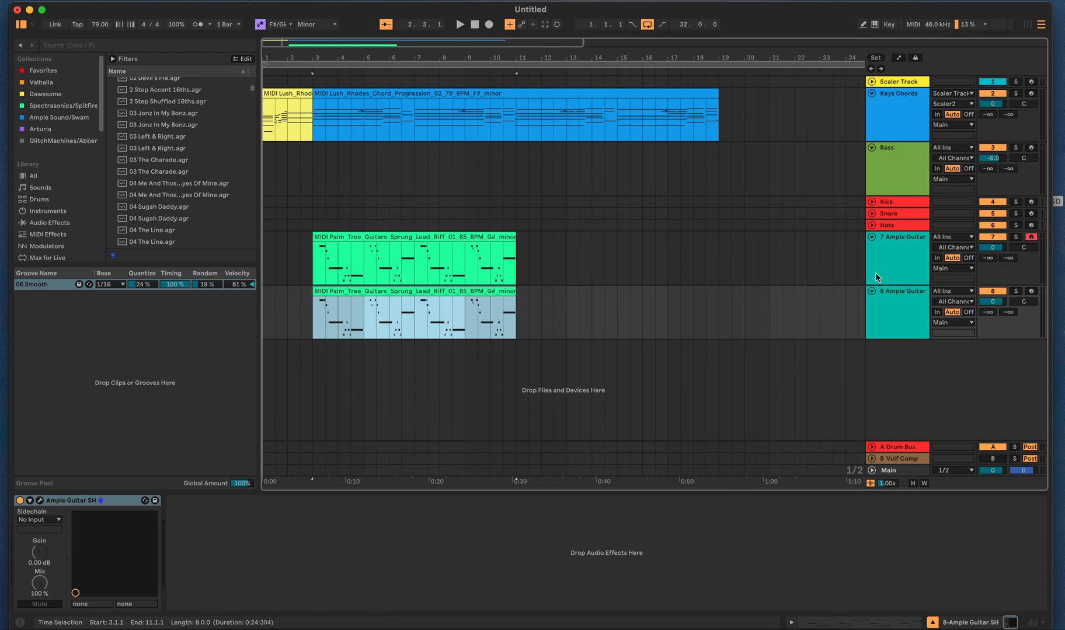
left_click(987, 239)
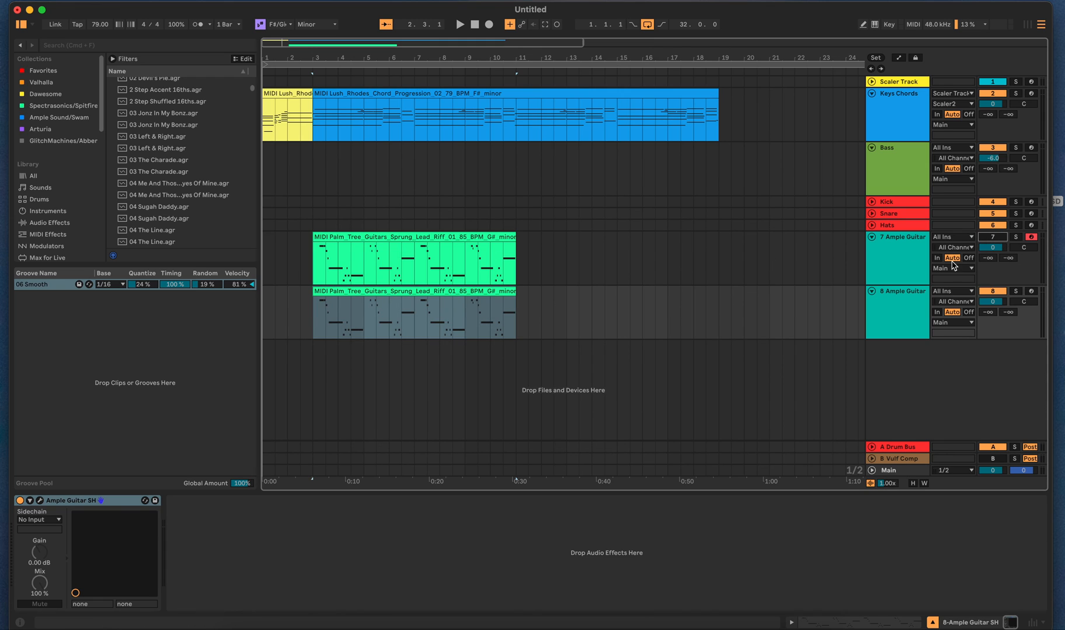
left_click(419, 293)
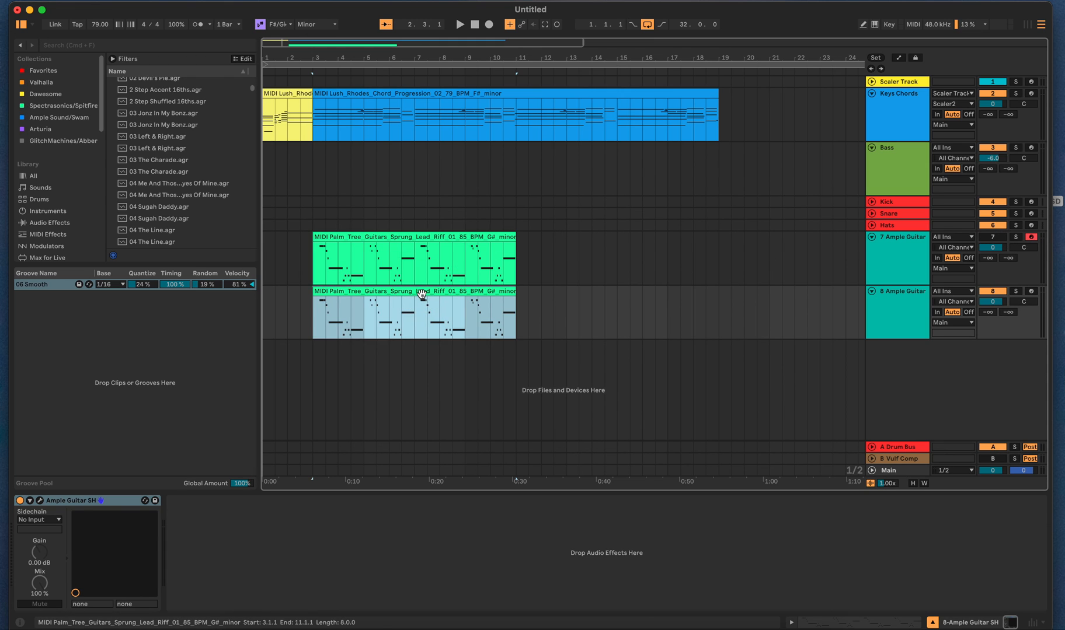
key("space")
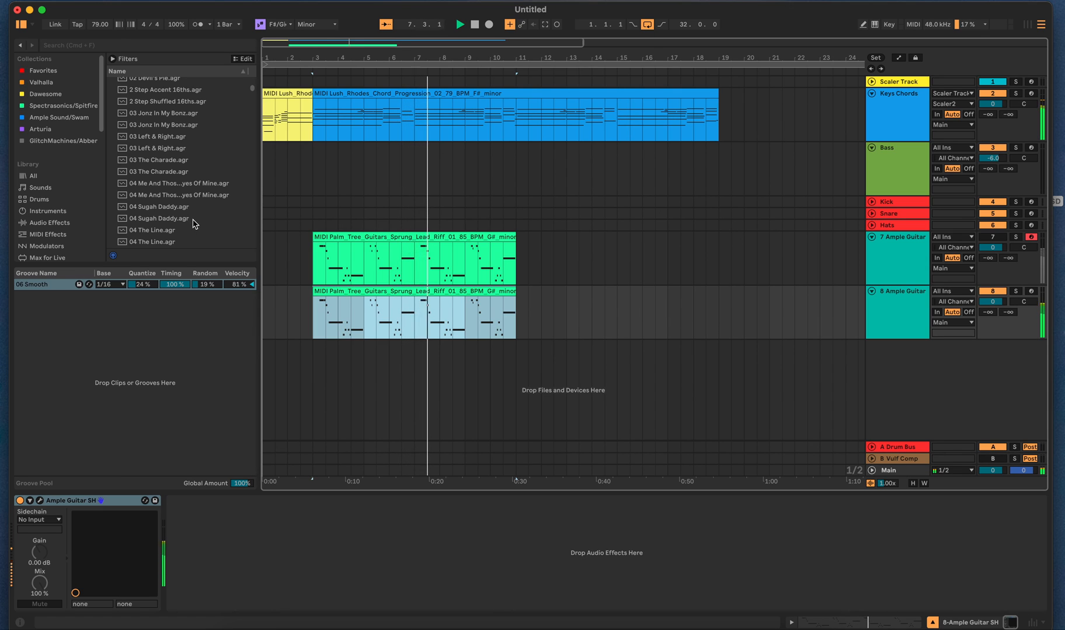
- Stop playback and delete the duplicate Ample Guitar track that uses the 06 Smooth groove
key("space")
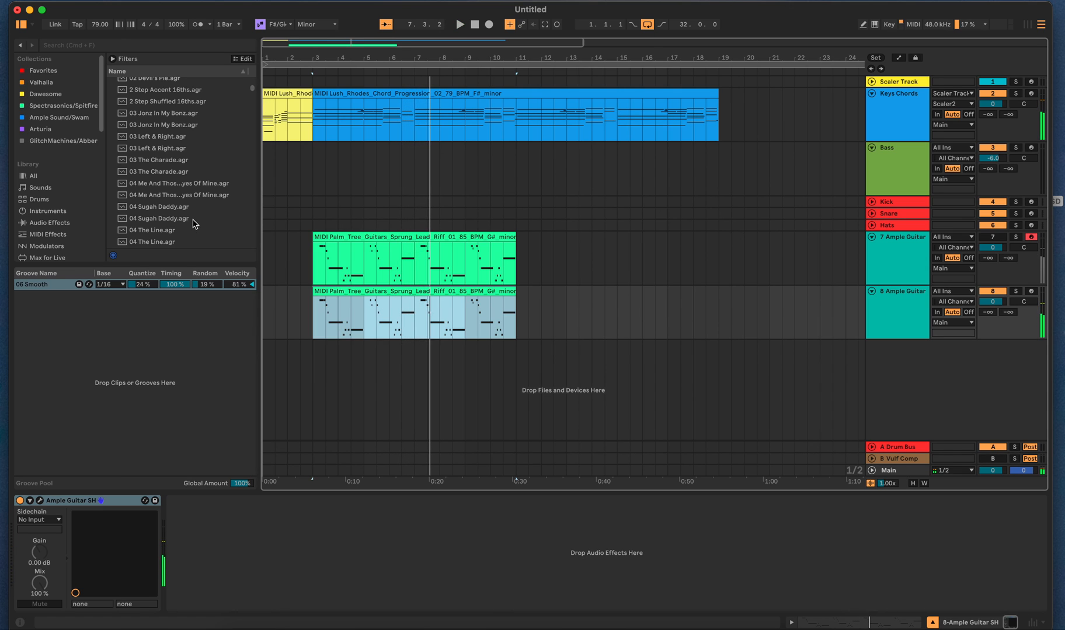
left_click(897, 297)
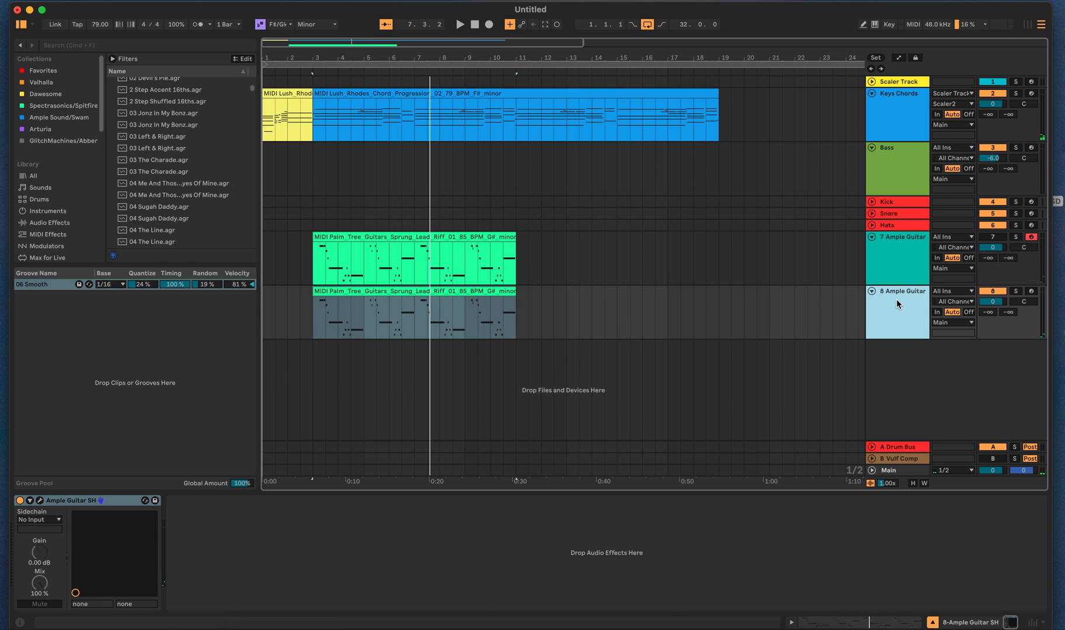
key("Delete")
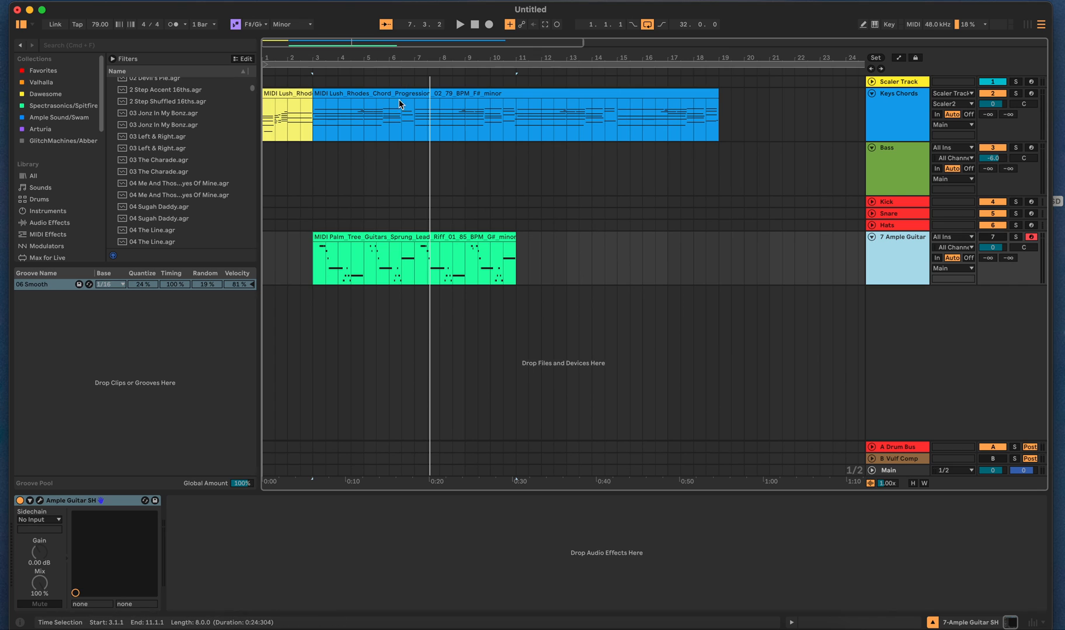
- Duplicate the Ample Guitar track again, unmute the copy and apply the 03 Jonz In My Bonz groove to its melody clip
scroll(186, 213, "down", 1)
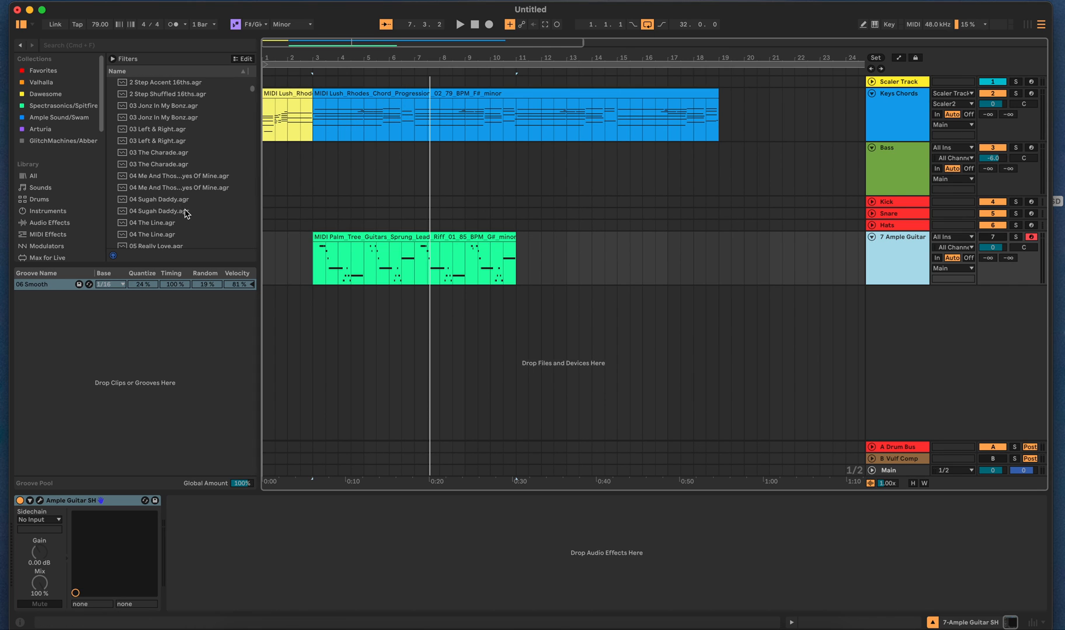
scroll(183, 212, "up", 5)
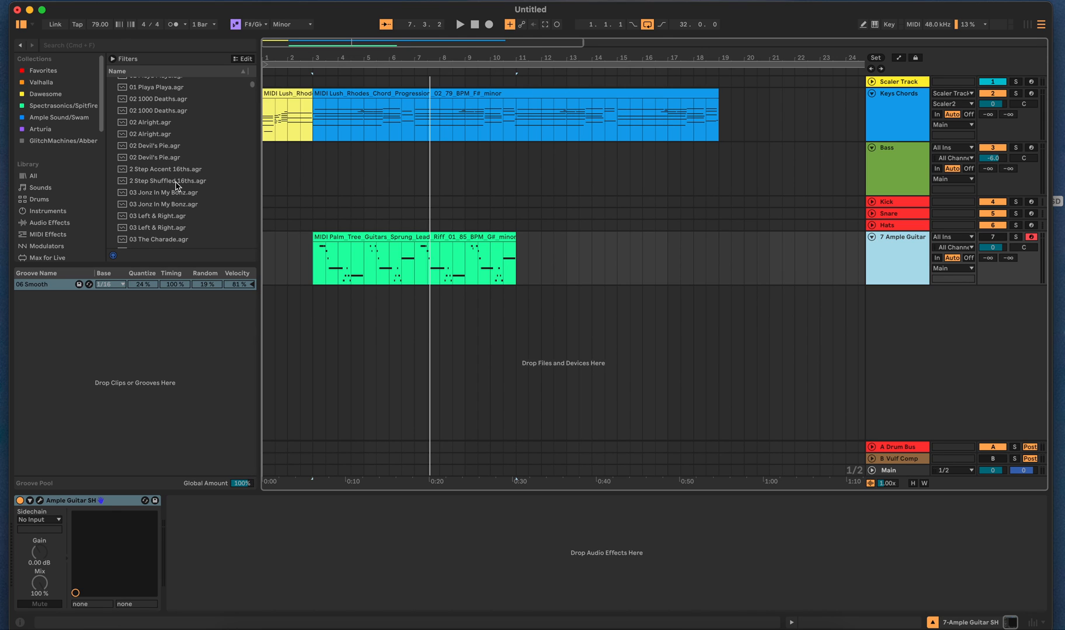
scroll(175, 187, "up", 3)
scroll(178, 185, "down", 3)
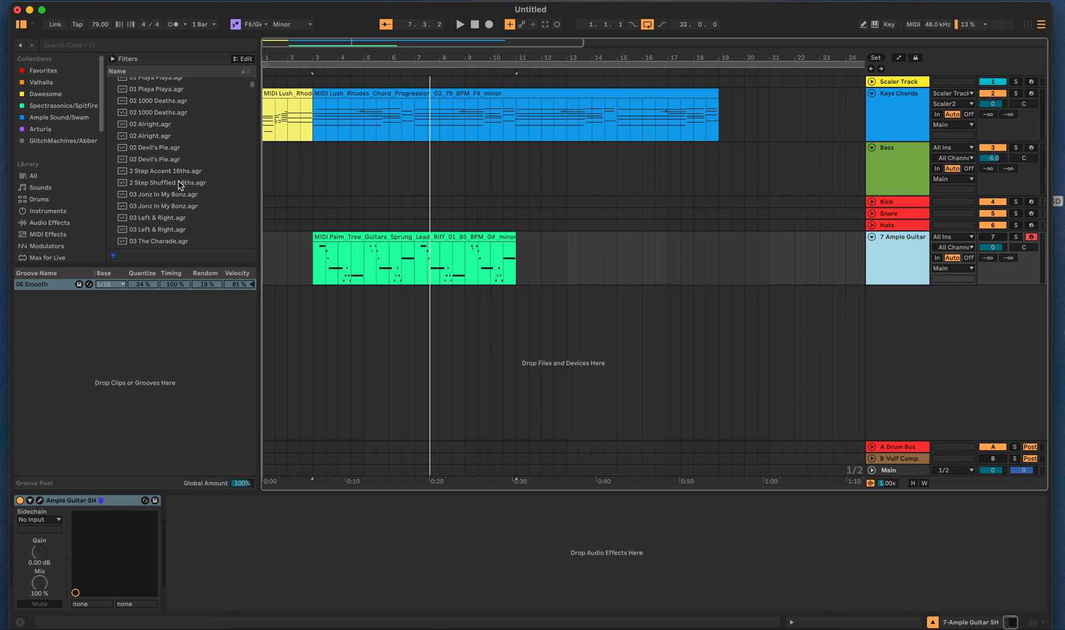
right_click(896, 260)
left_click(895, 285)
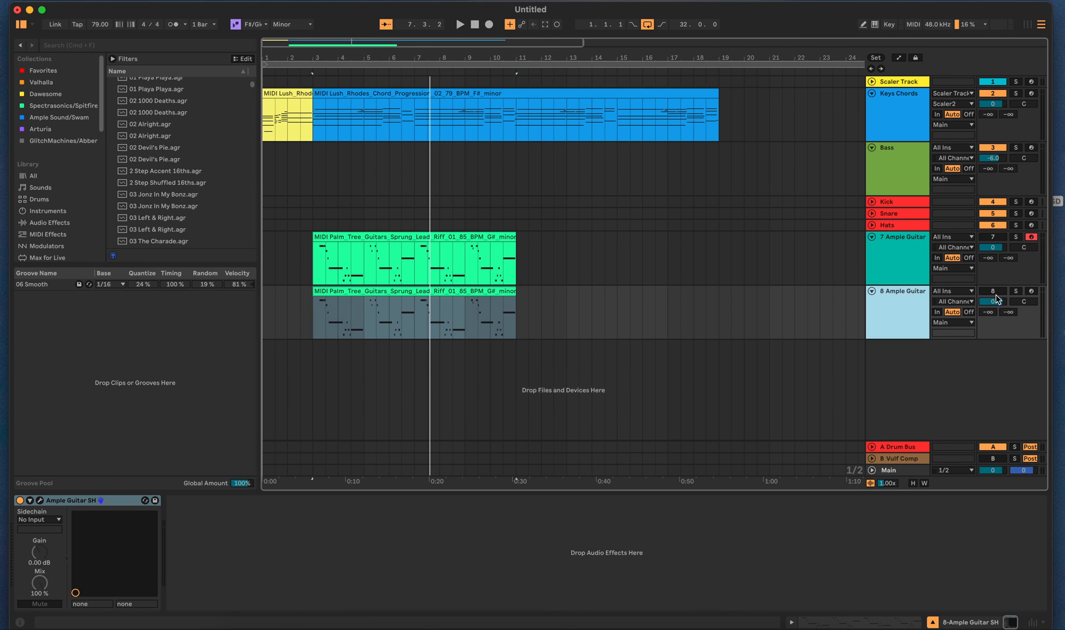
left_click(997, 293)
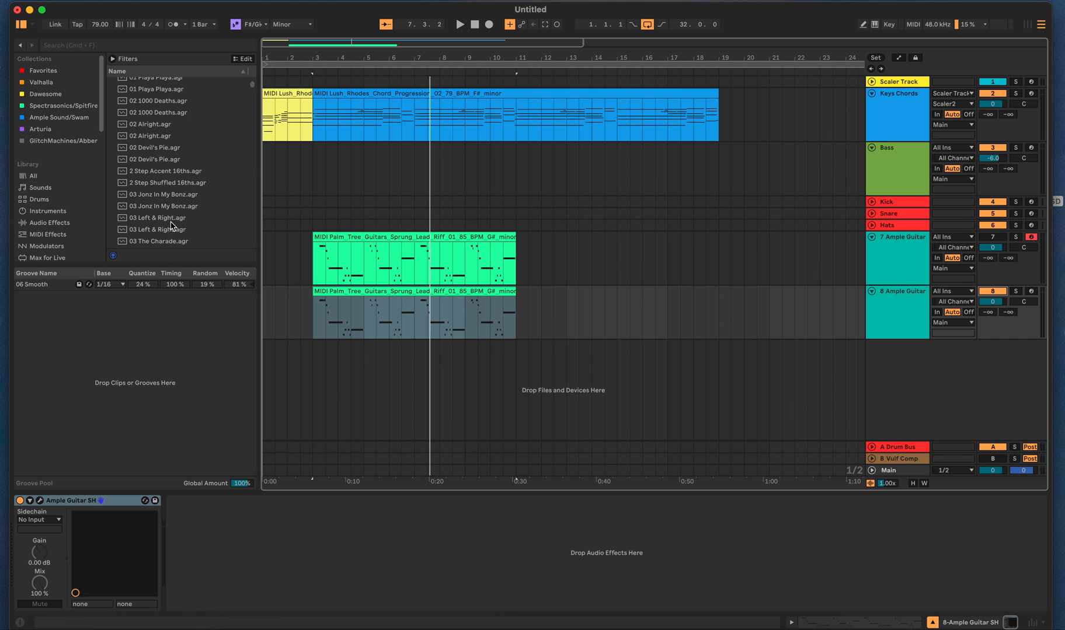
left_click_drag(159, 199, 408, 303)
- Play the grooved copy from bar 3 and remove the 06 Smooth groove from the groove pool
left_click(445, 291)
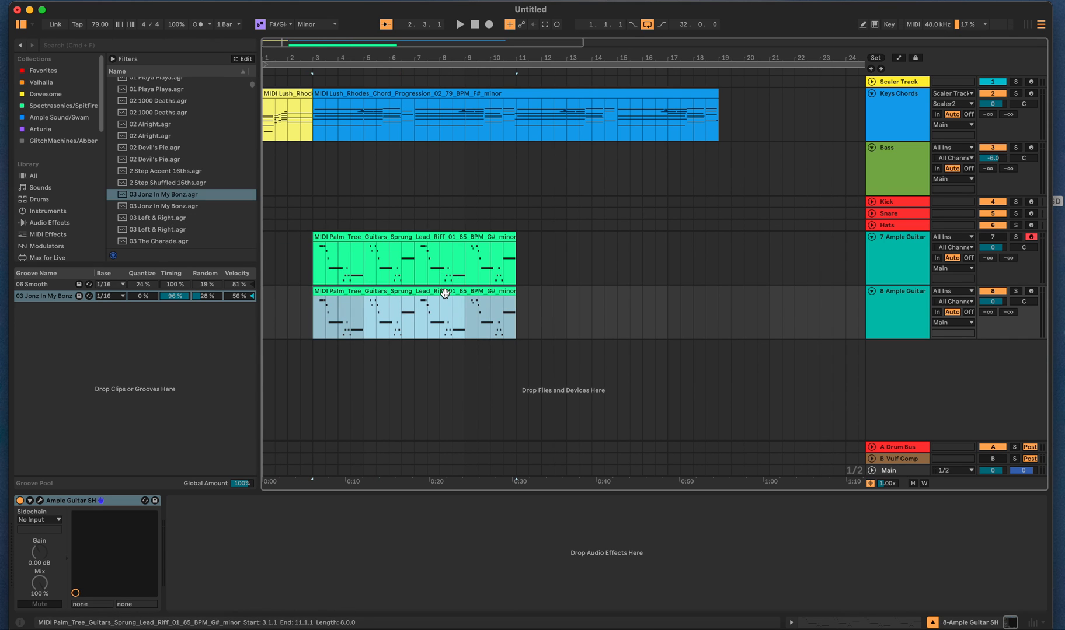
key("space")
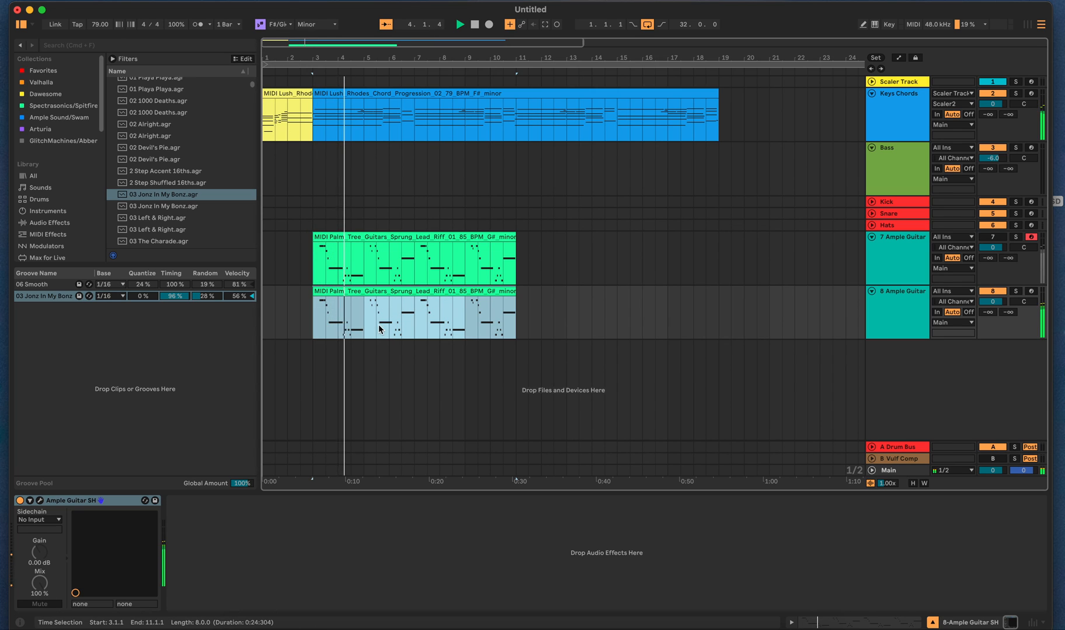
left_click(44, 286)
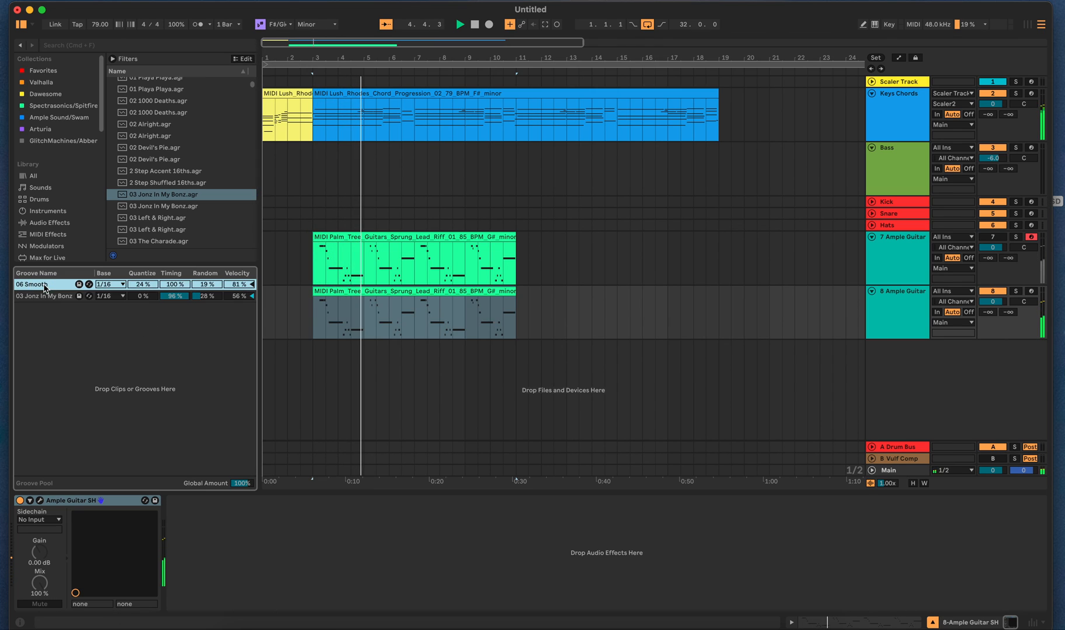
key("Delete")
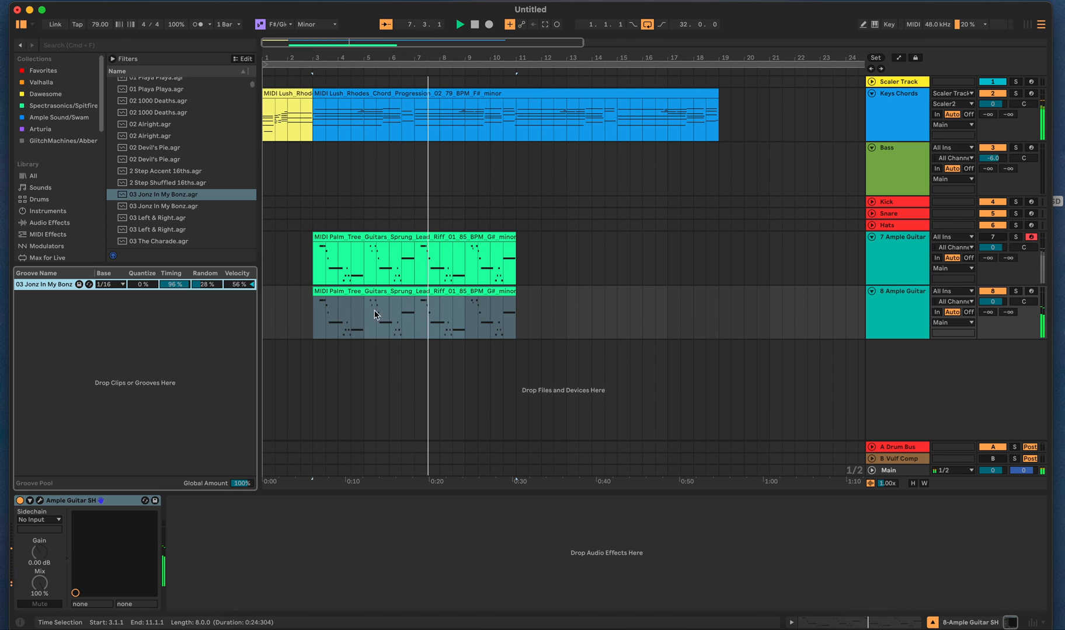
key("space")
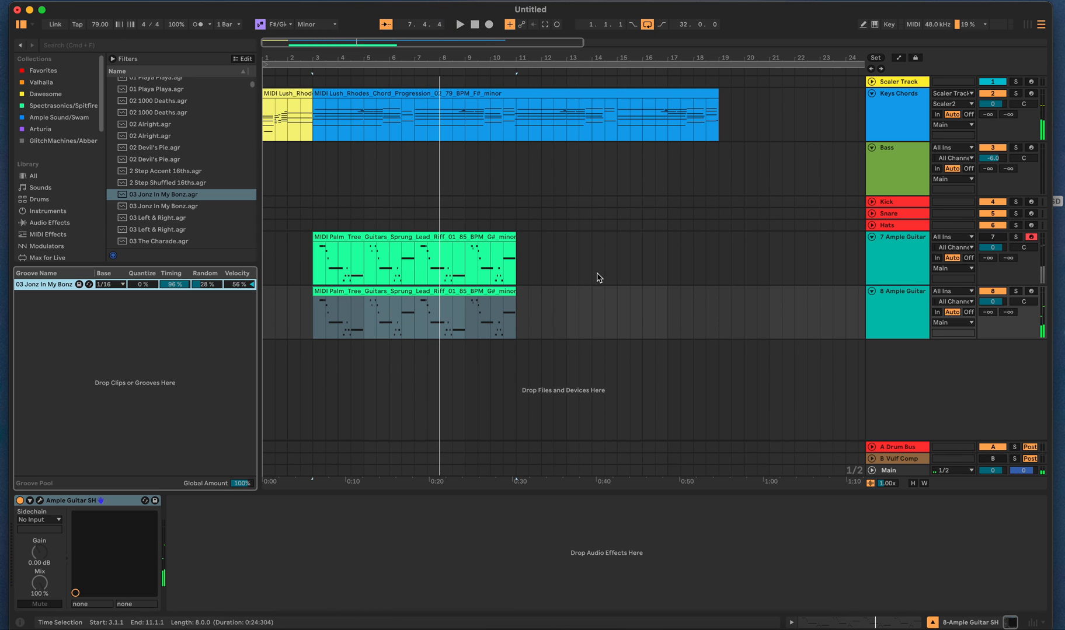
- Delete the duplicate Ample Guitar track and disarm the original one
left_click(901, 307)
key("Delete")
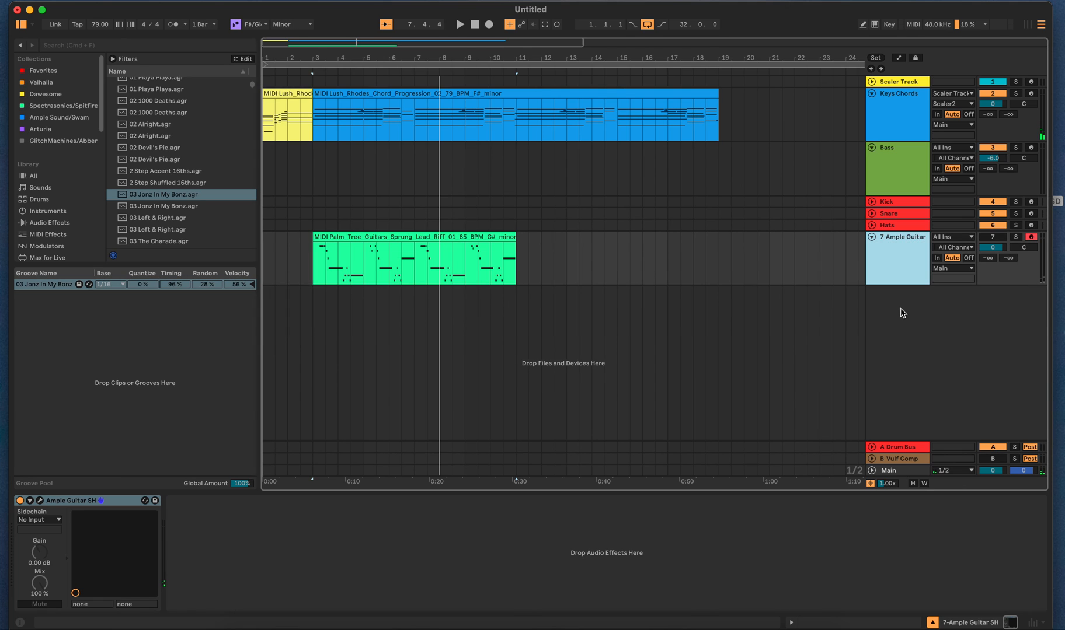
left_click(1031, 241)
left_click(1031, 241)
left_click(471, 283)
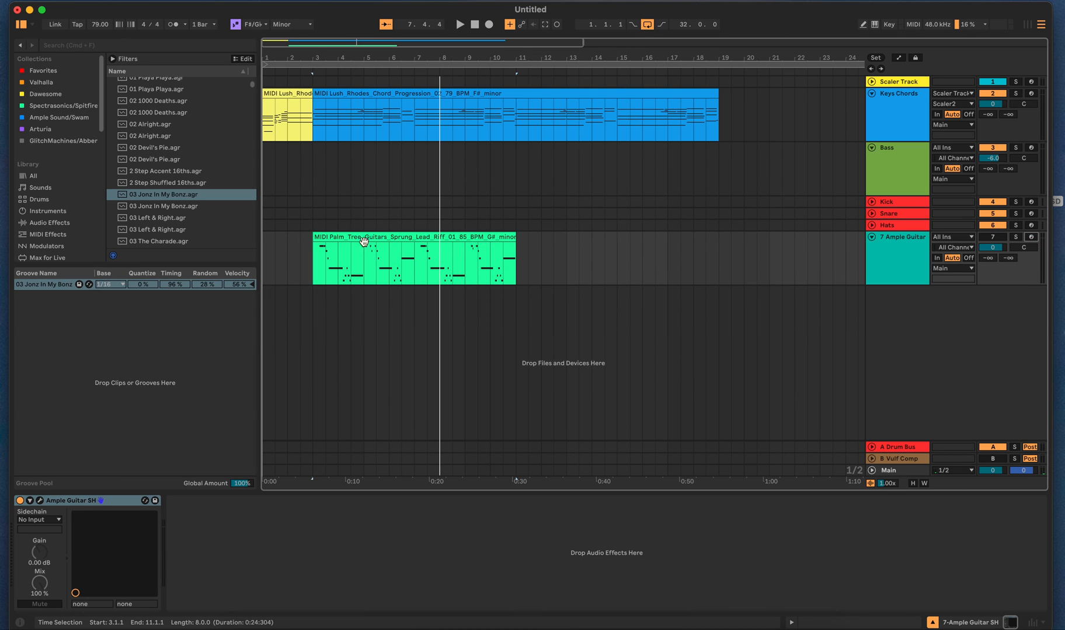
- Remove the 03 Jonz In My Bonz groove from the groove pool and hide the pool
left_click(56, 286)
key("Delete")
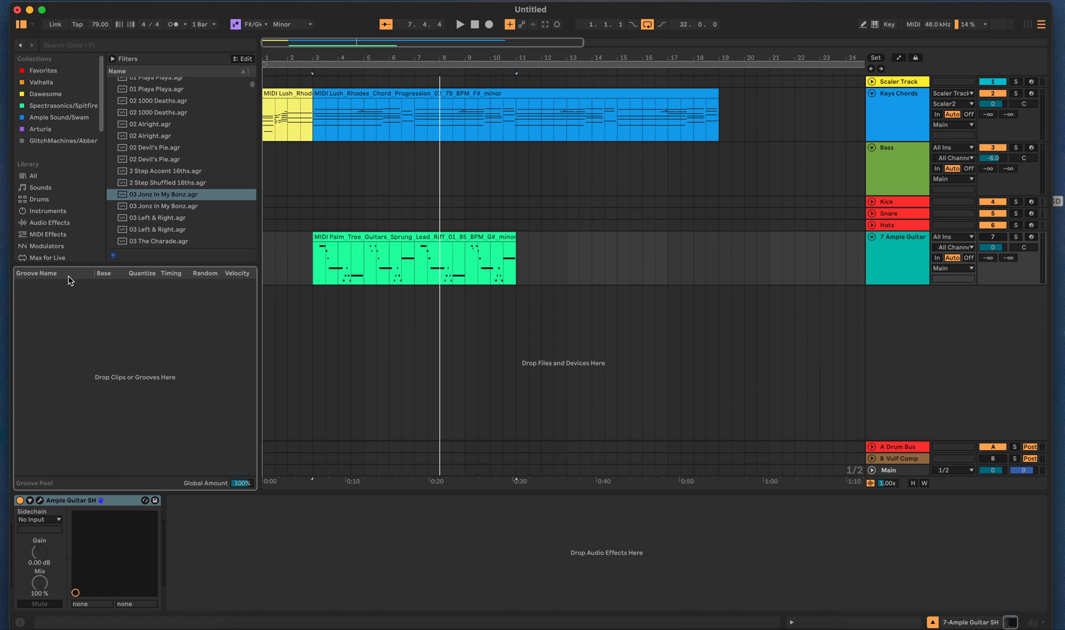
key("super+alt+g")
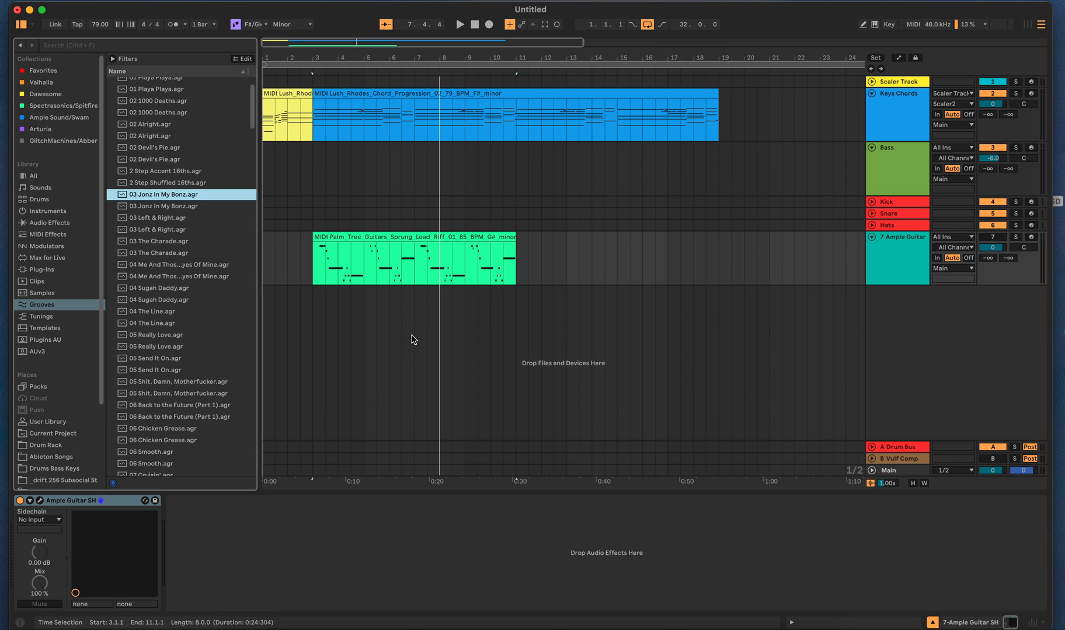
- Unmute the original Ample Guitar track and play its ungrooved melody clip from bar 3
left_click(415, 239)
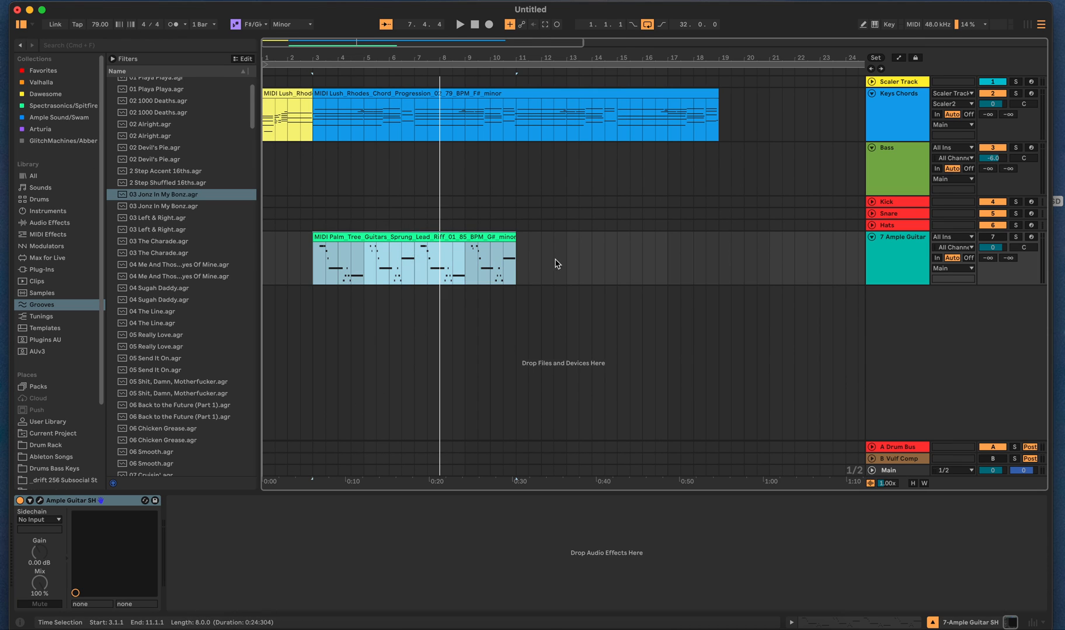
left_click(984, 236)
key("space")
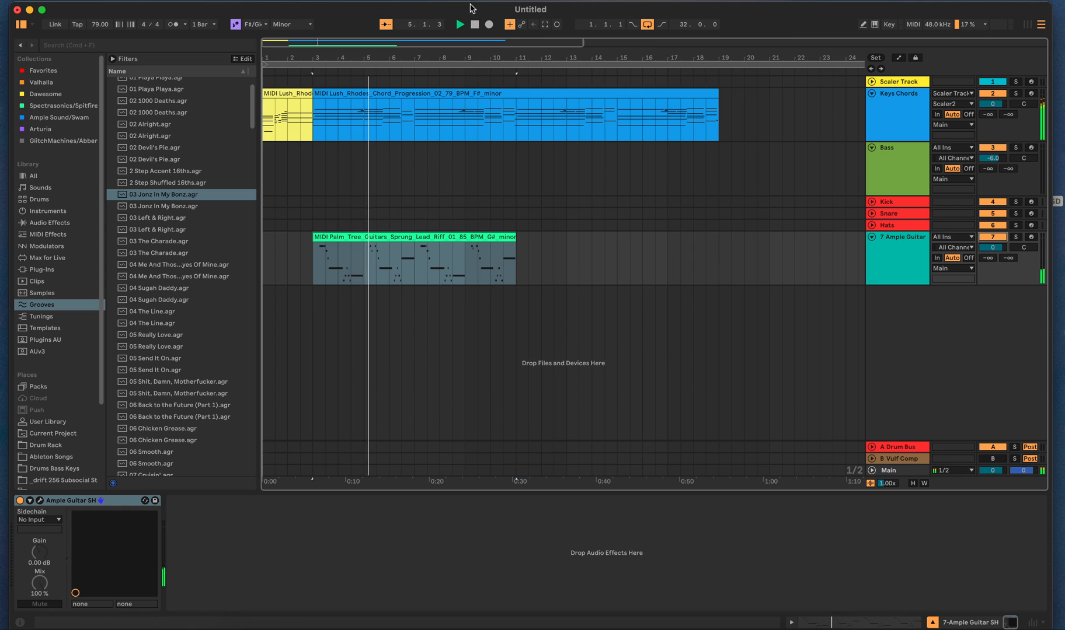
left_click(475, 26)
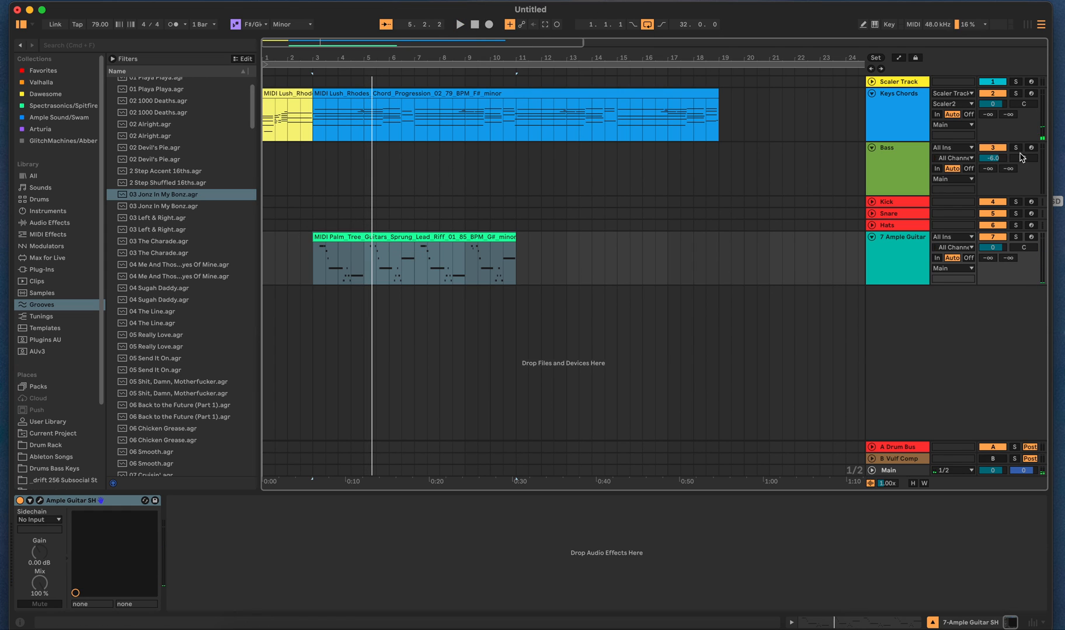
- Arm the Ample Guitar track for recording and play its selected melody clip again from bar 3
left_click(1031, 237)
left_click(396, 240)
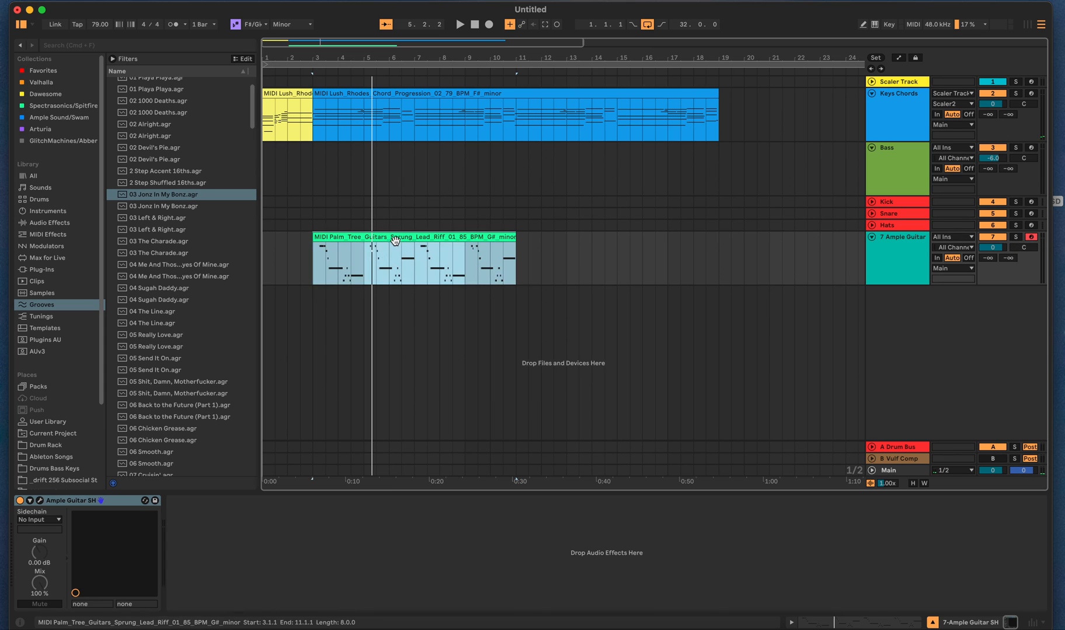
key("space")
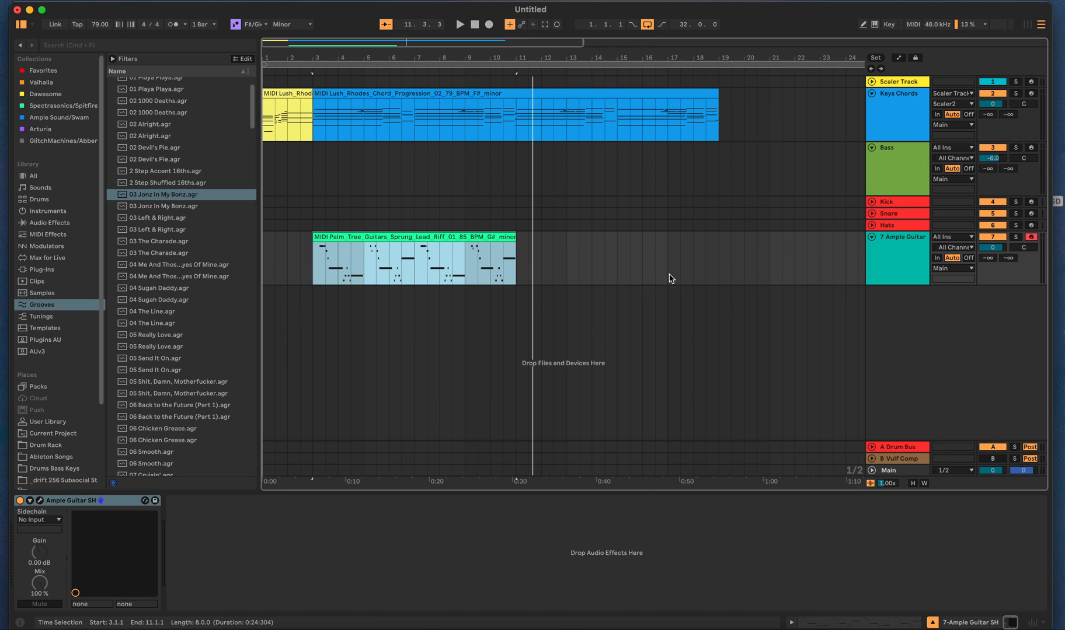
left_click(494, 235)
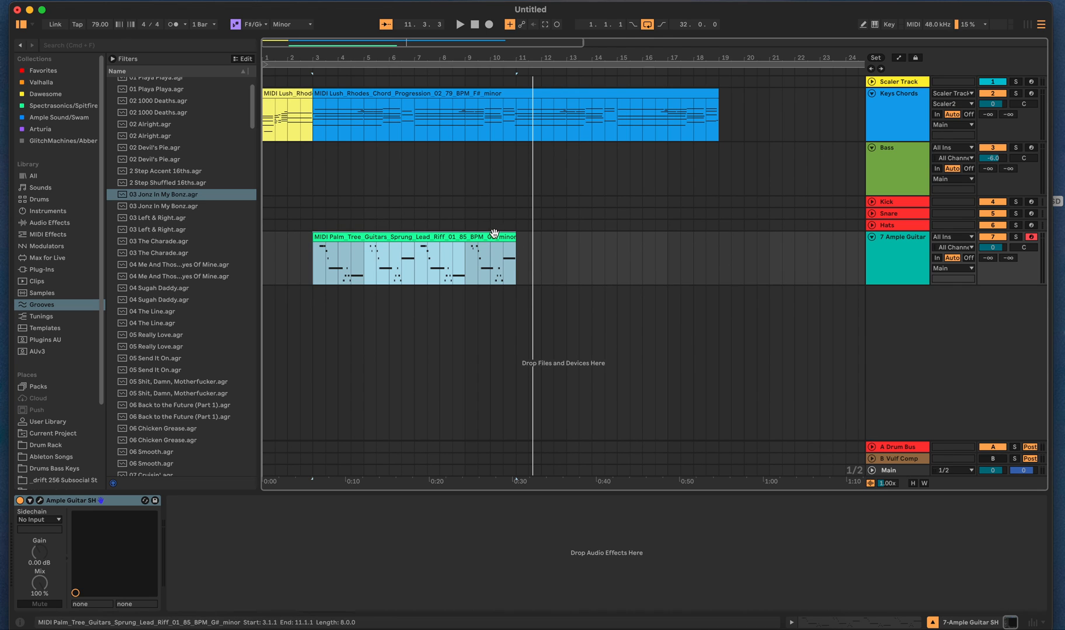